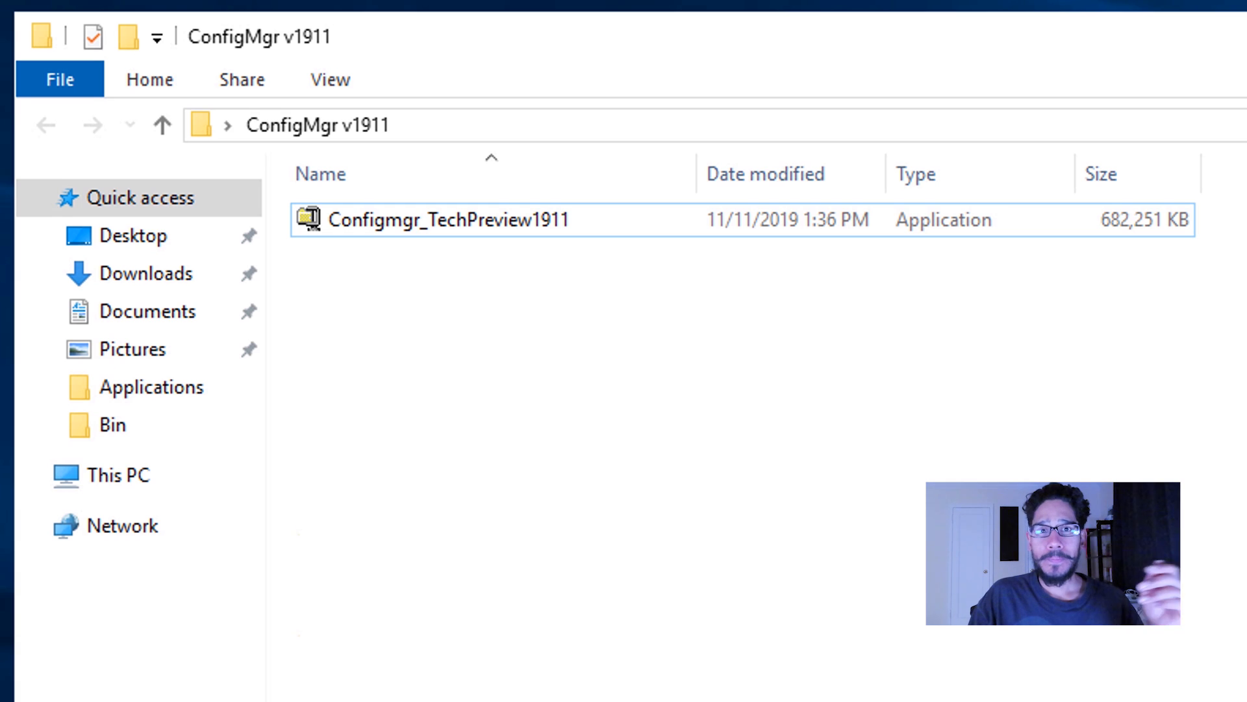
Extract the Configmgr_TechPreview1911 self-extractor into the ConfigMgr v1911 folder on the Desktop and close the extractor.
double_click(449, 220)
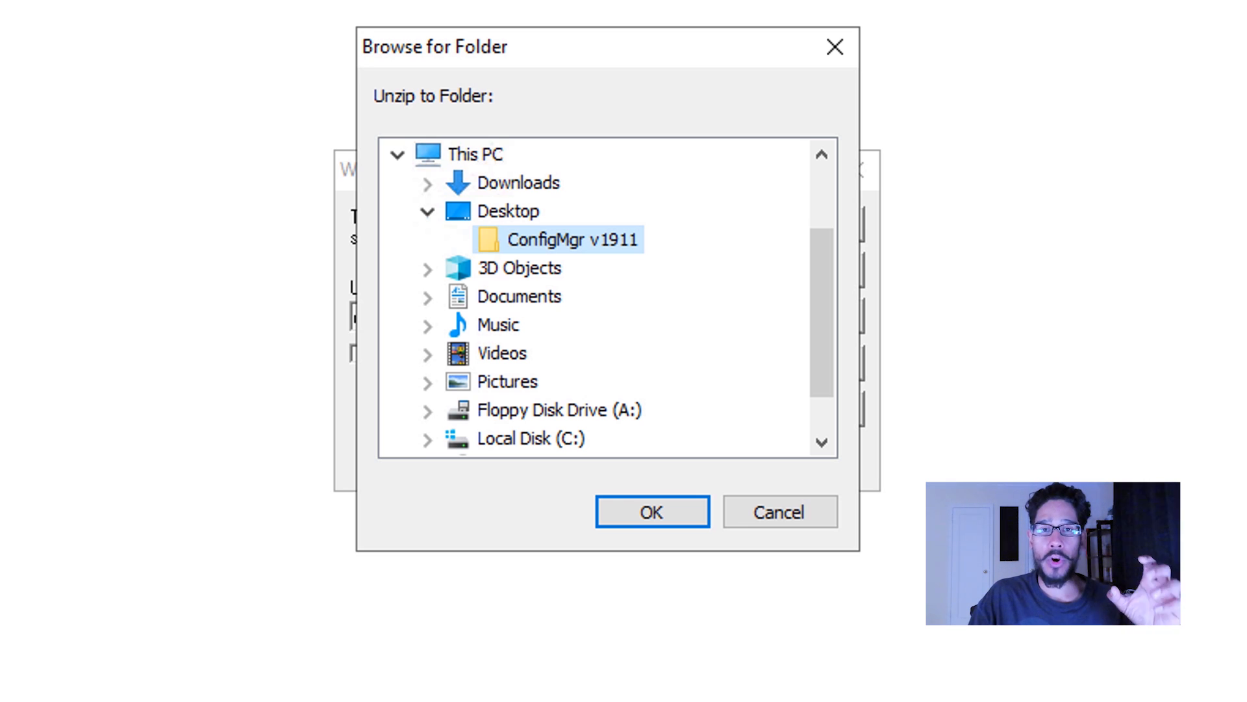
key("Return")
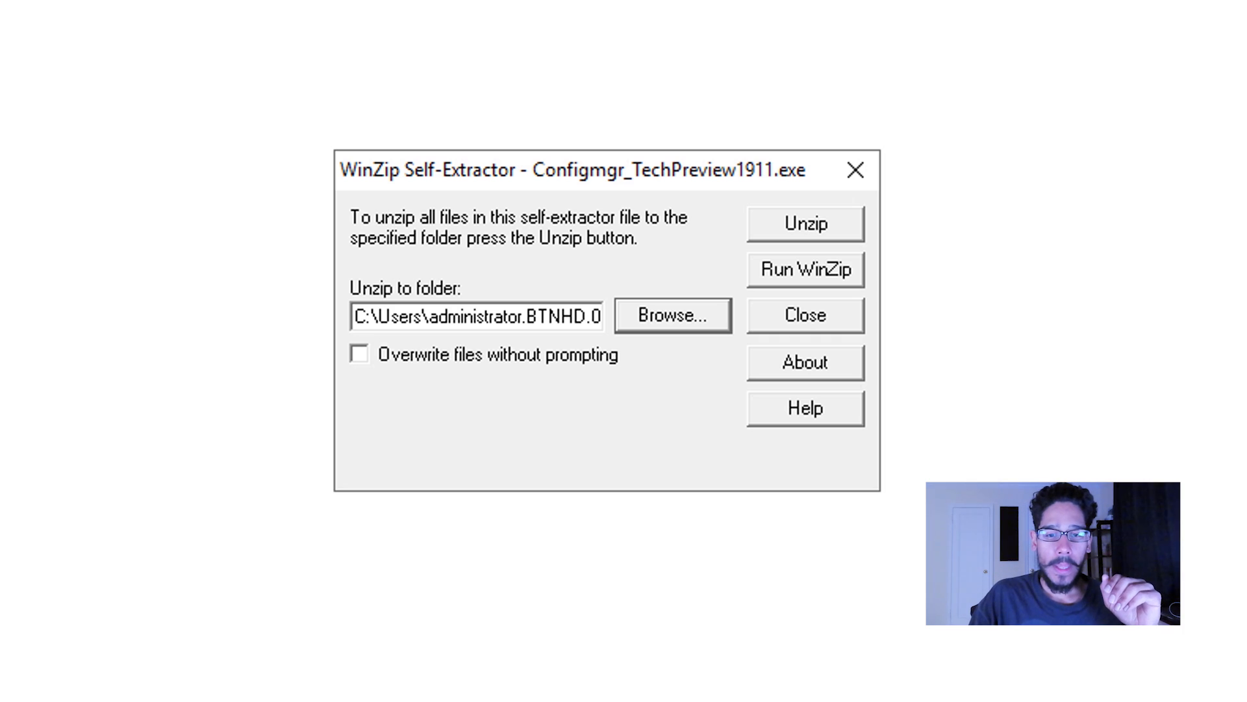
key("alt+u")
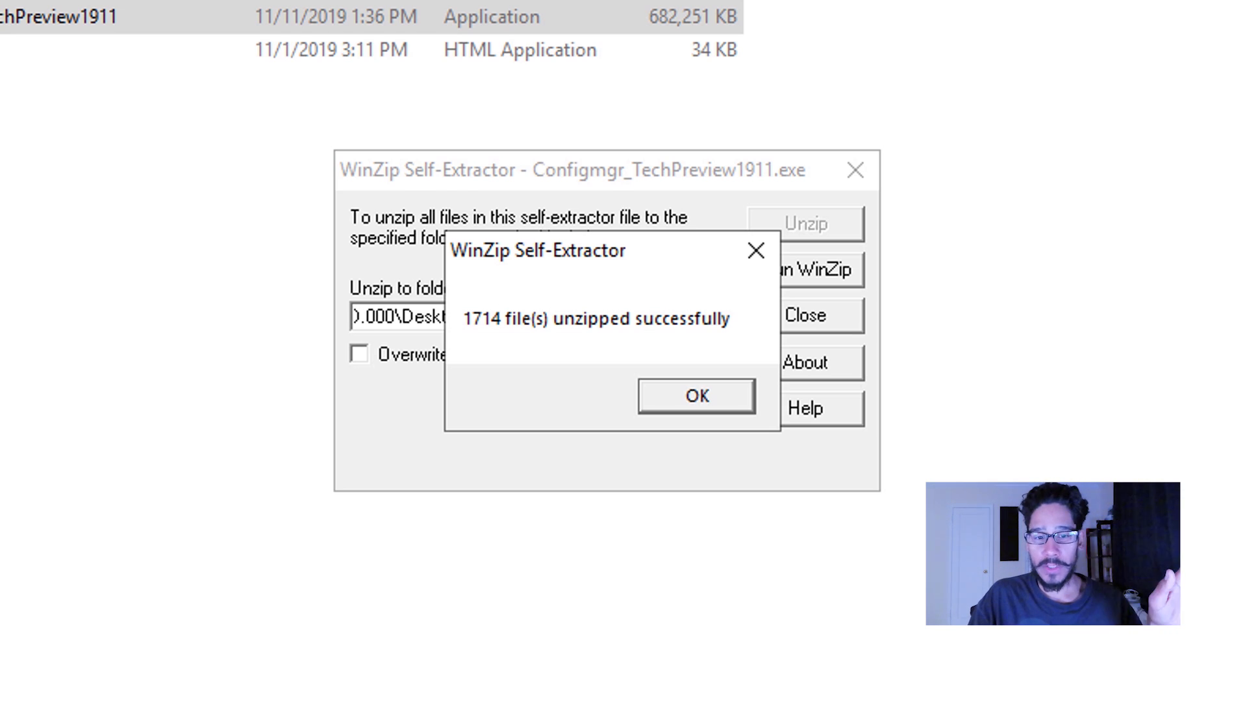
key("Return")
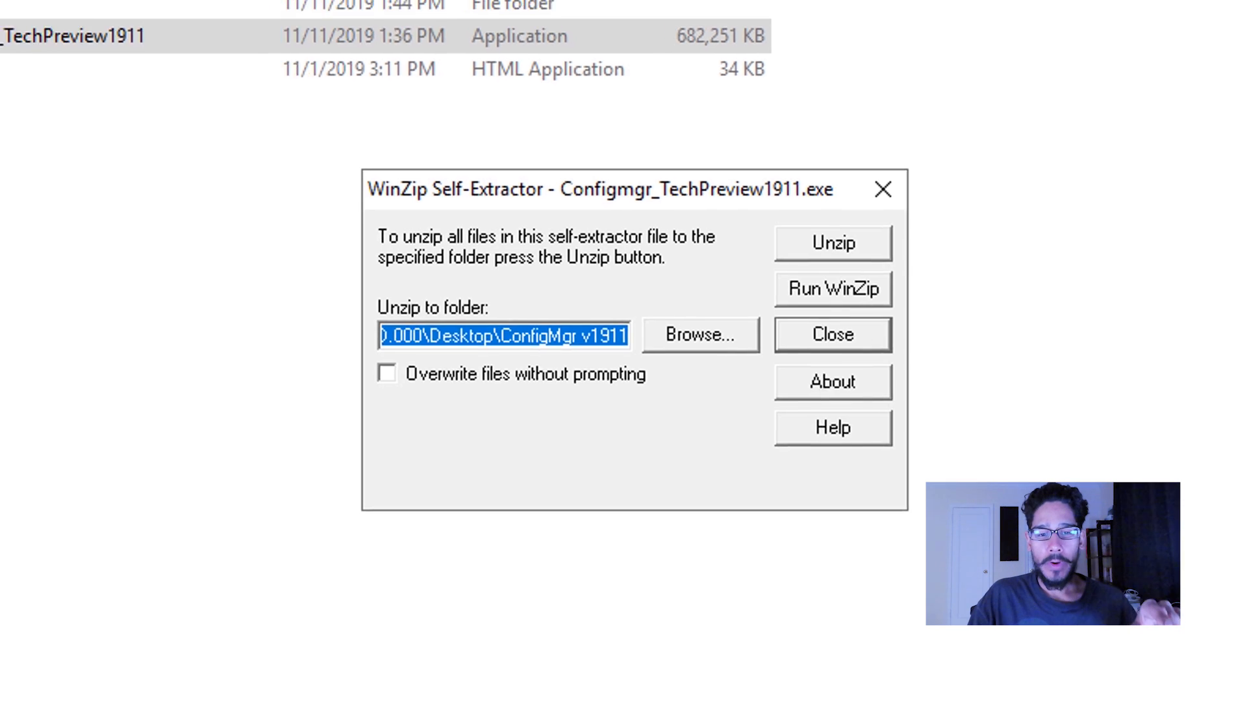
key("Return")
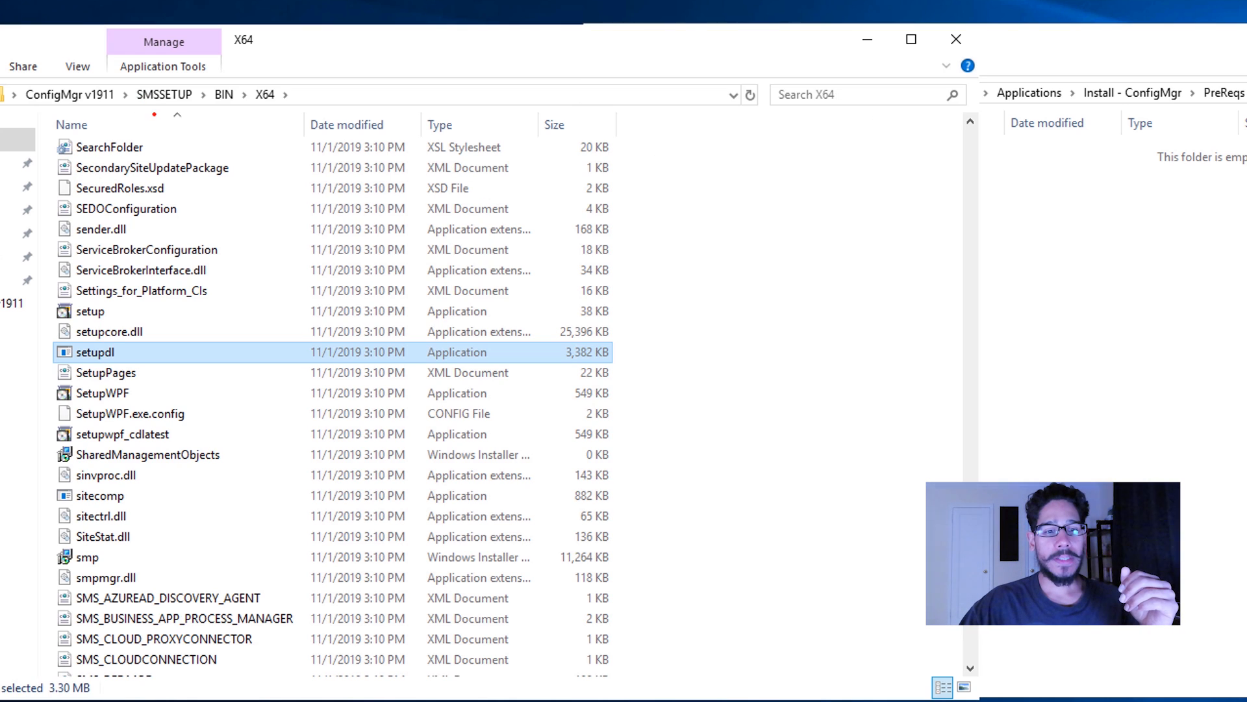
Launch the setupdl application from the ConfigMgr v1911\SMSSETUP\BIN\X64 folder.
left_click_drag(139, 108, 284, 112)
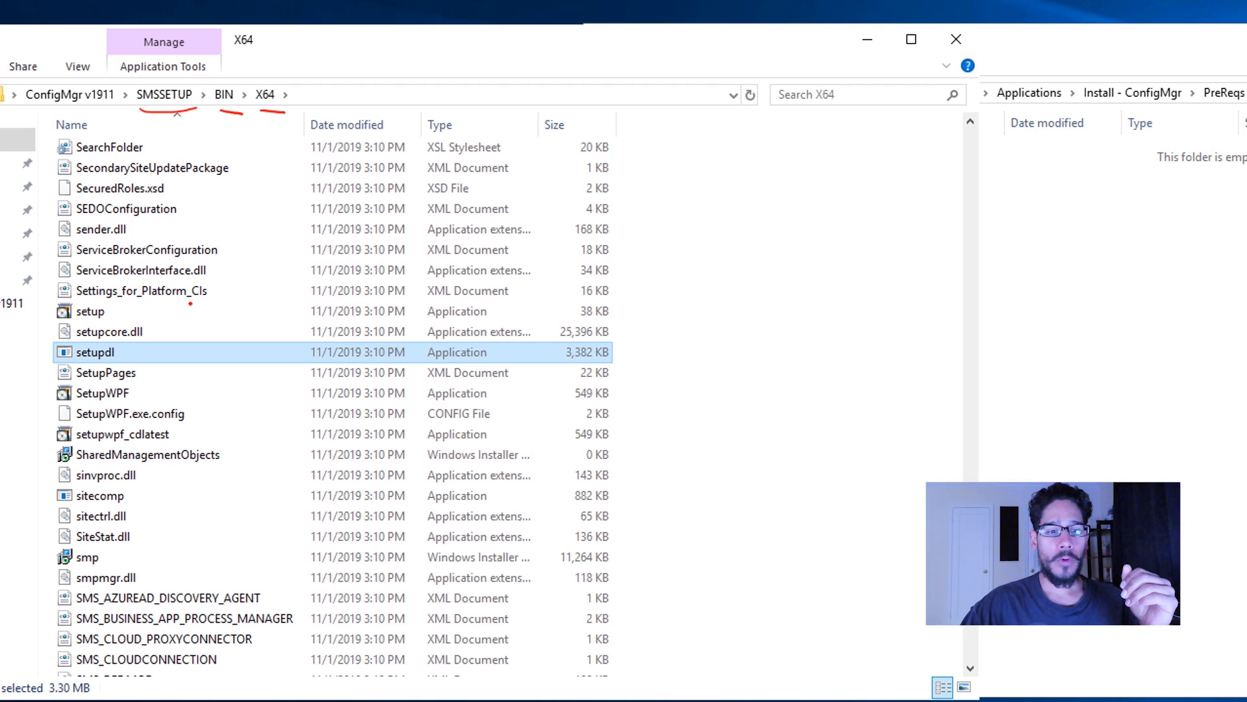
mouse_move(100, 324)
left_mouse_down()
mouse_move(49, 354)
mouse_move(134, 387)
mouse_move(138, 318)
left_mouse_up()
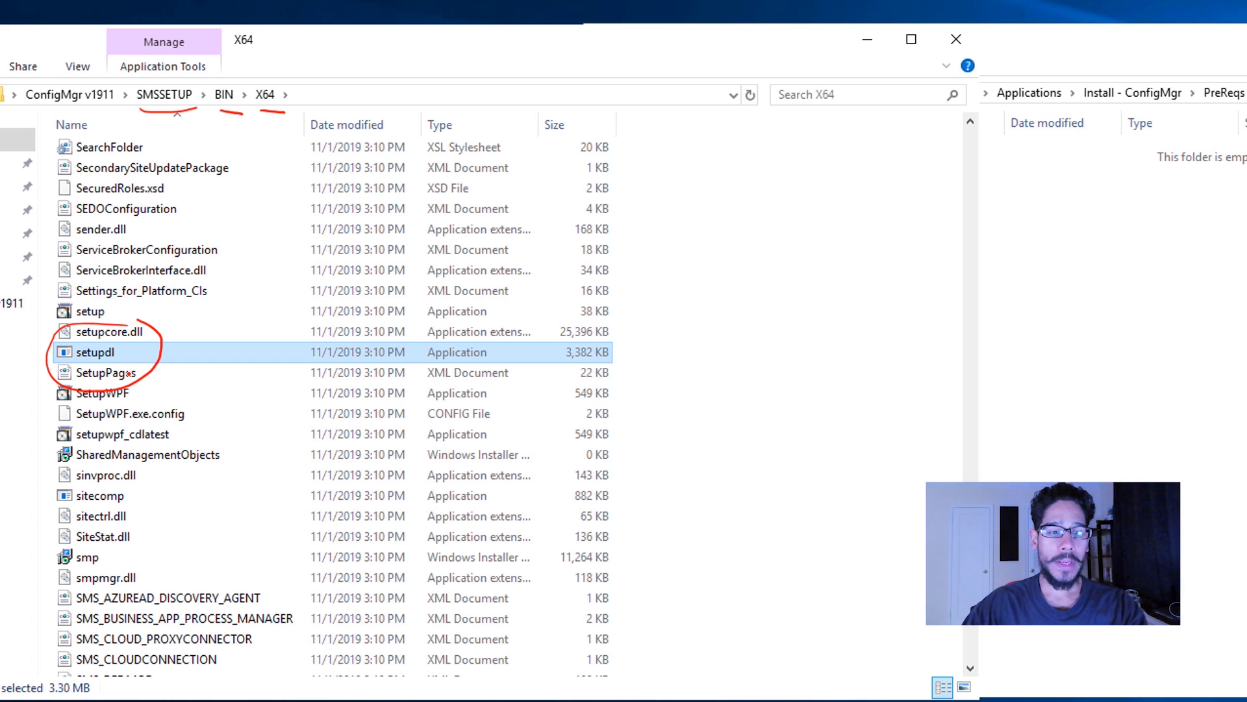
double_click(147, 353)
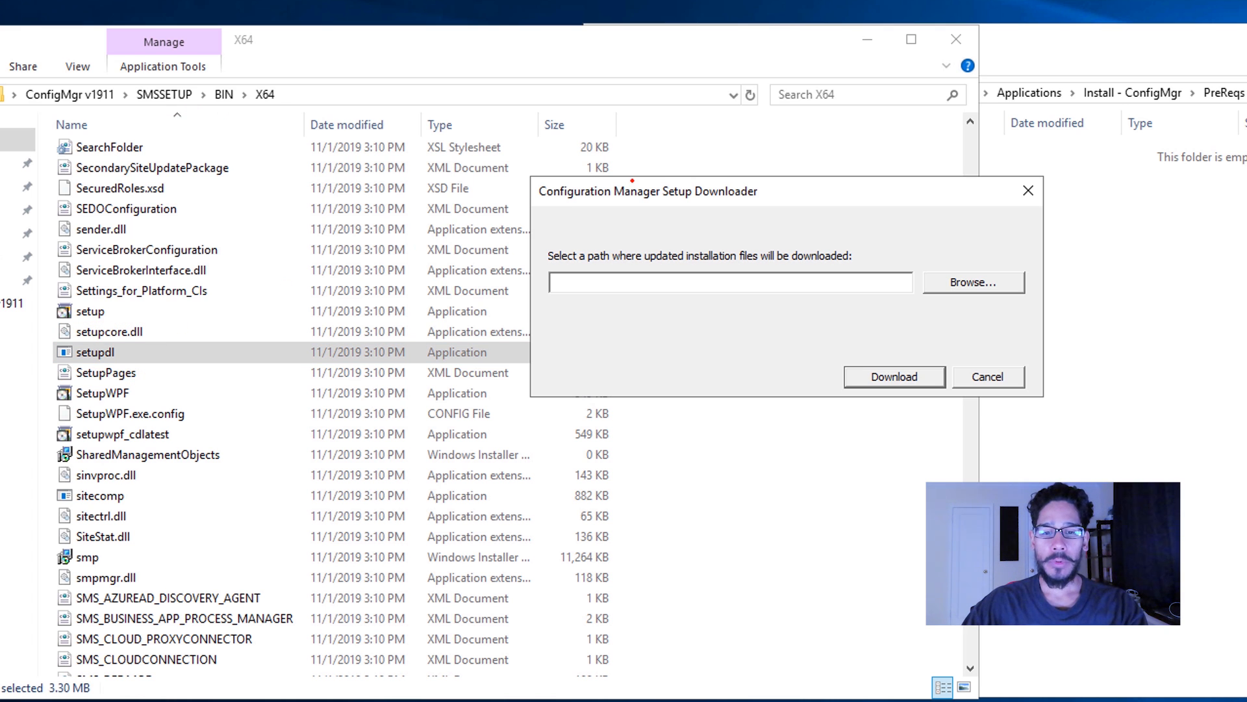
Download the updated installation files to C:\DeploymentShare\Applications\Install - ConfigMgr\PreReqs.
mouse_move(985, 252)
left_mouse_down()
mouse_move(922, 326)
mouse_move(1044, 270)
left_mouse_up()
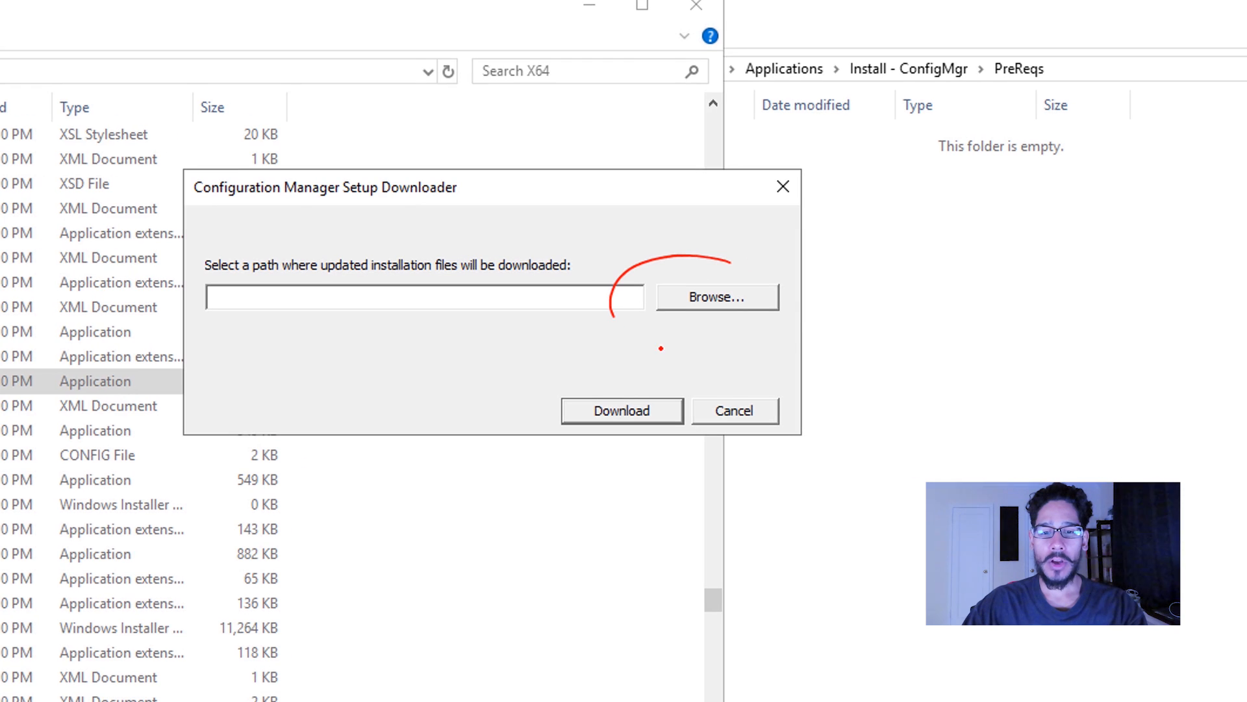
left_click_drag(802, 282, 725, 250)
mouse_move(724, 300)
left_mouse_down()
mouse_move(1012, 121)
mouse_move(1003, 109)
mouse_move(1020, 133)
left_mouse_up()
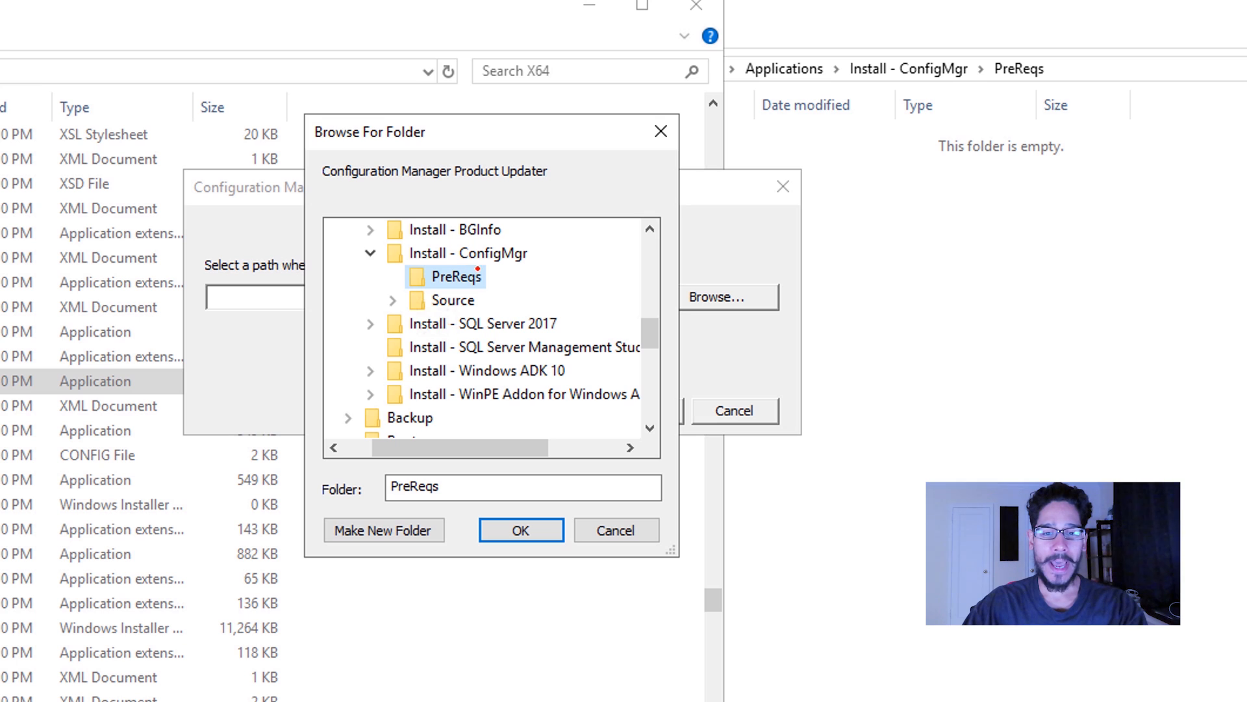
mouse_move(443, 224)
left_mouse_down()
mouse_move(377, 235)
mouse_move(448, 287)
mouse_move(549, 235)
mouse_move(447, 226)
left_mouse_up()
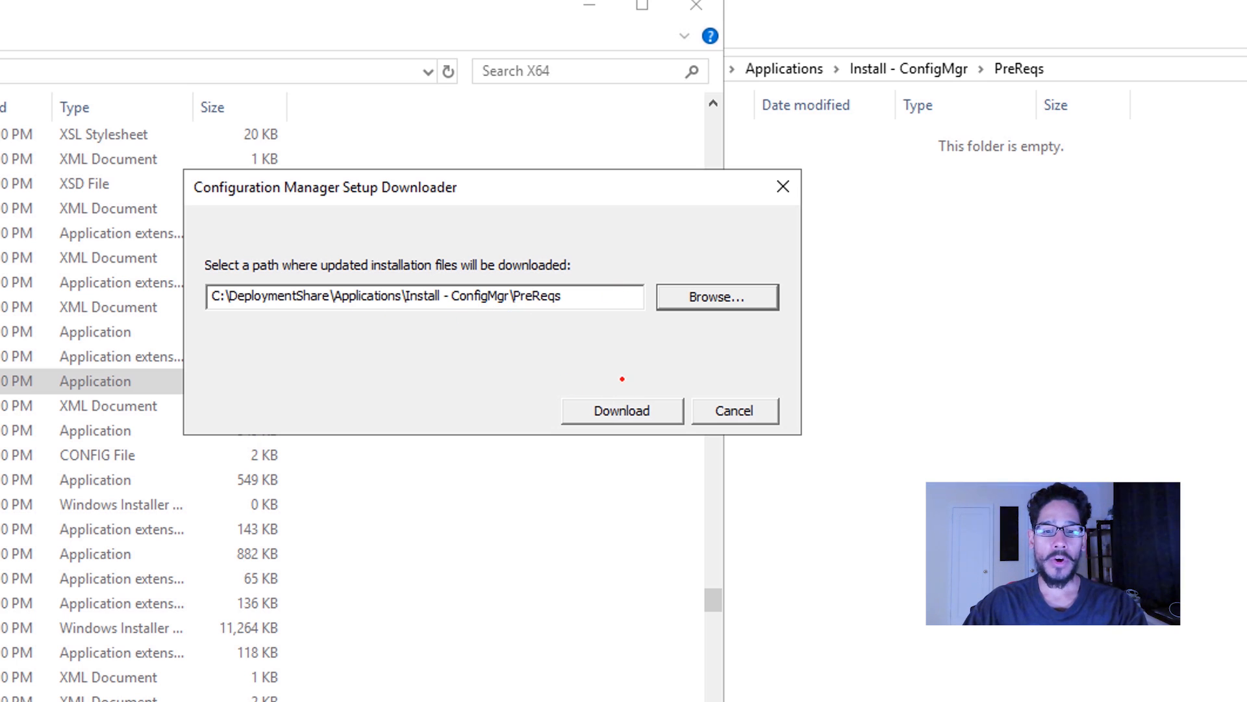
left_click(622, 410)
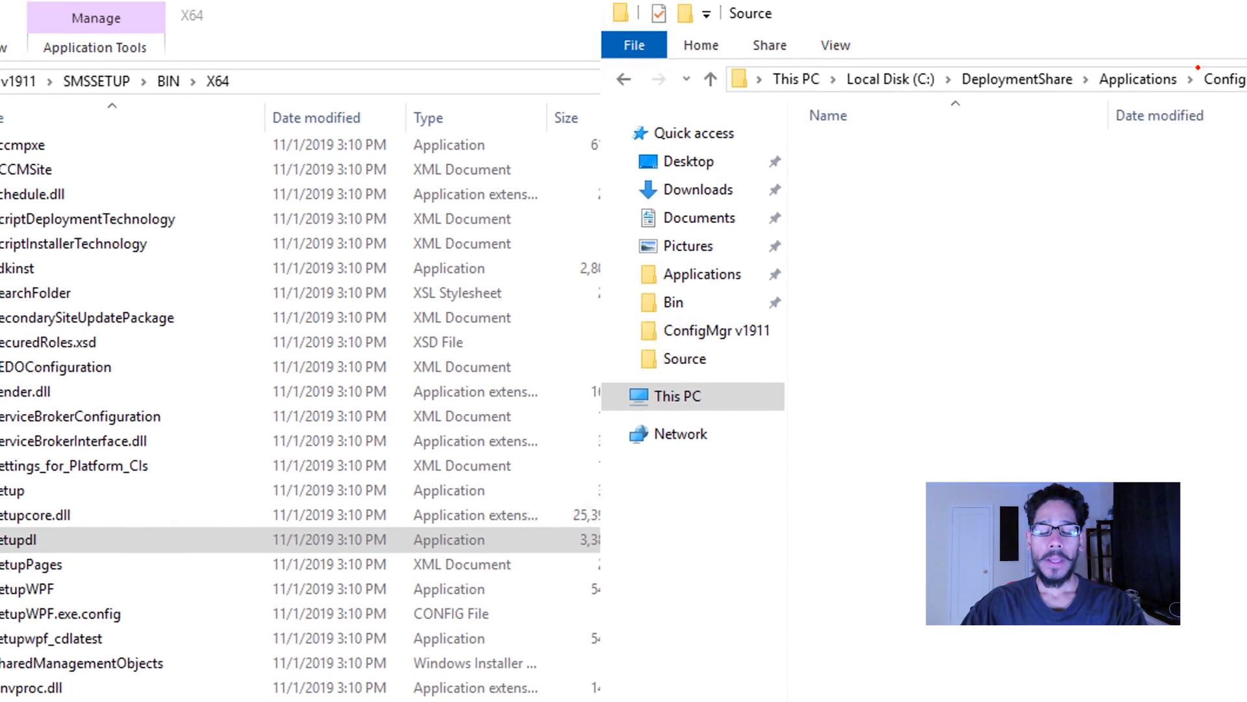
left_click_drag(677, 88, 1031, 92)
left_click_drag(1110, 91, 1143, 93)
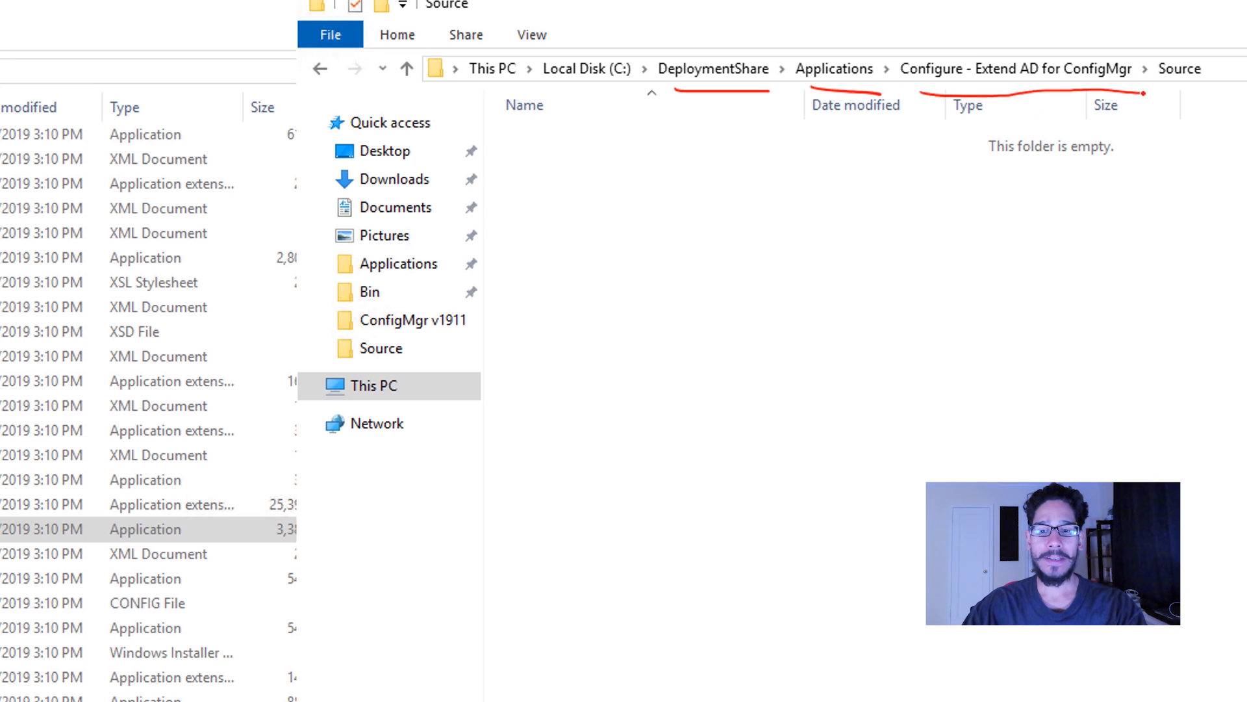
mouse_move(1205, 66)
left_mouse_down()
mouse_move(1148, 40)
mouse_move(1225, 87)
mouse_move(1216, 70)
left_mouse_up()
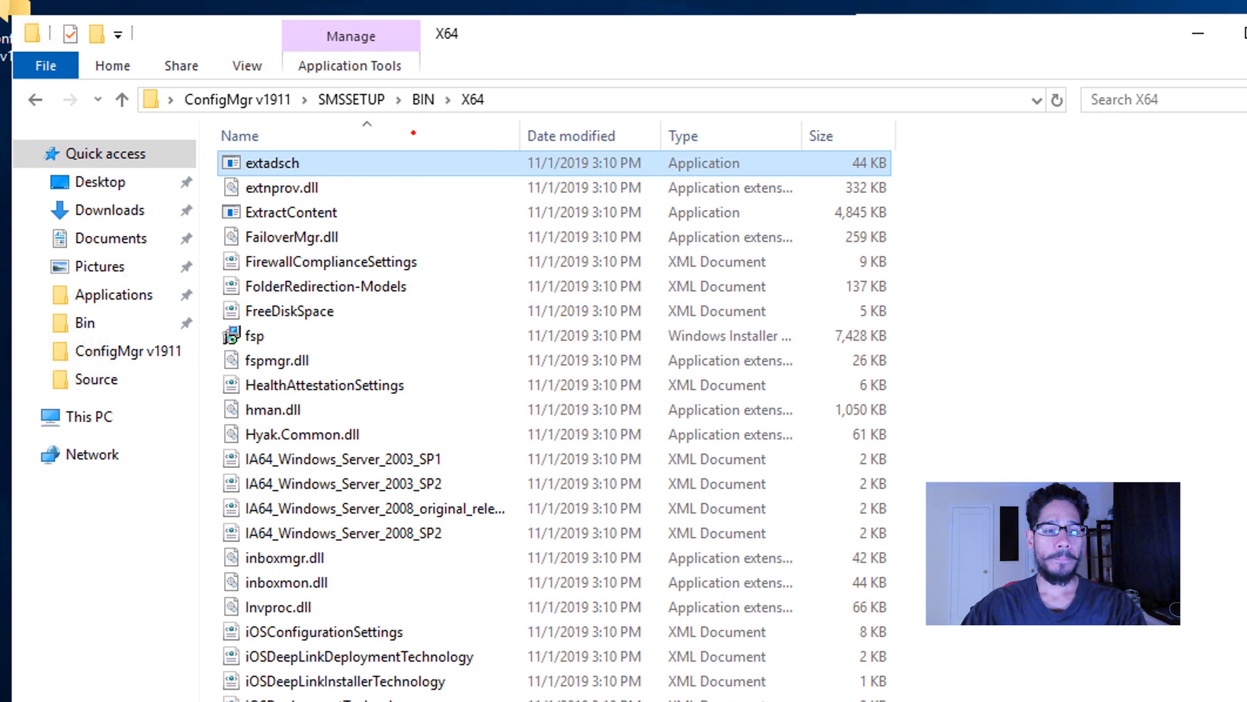
mouse_move(305, 145)
left_mouse_down()
mouse_move(243, 143)
mouse_move(266, 196)
mouse_move(340, 150)
mouse_move(300, 144)
mouse_move(629, 182)
mouse_move(986, 197)
left_mouse_up()
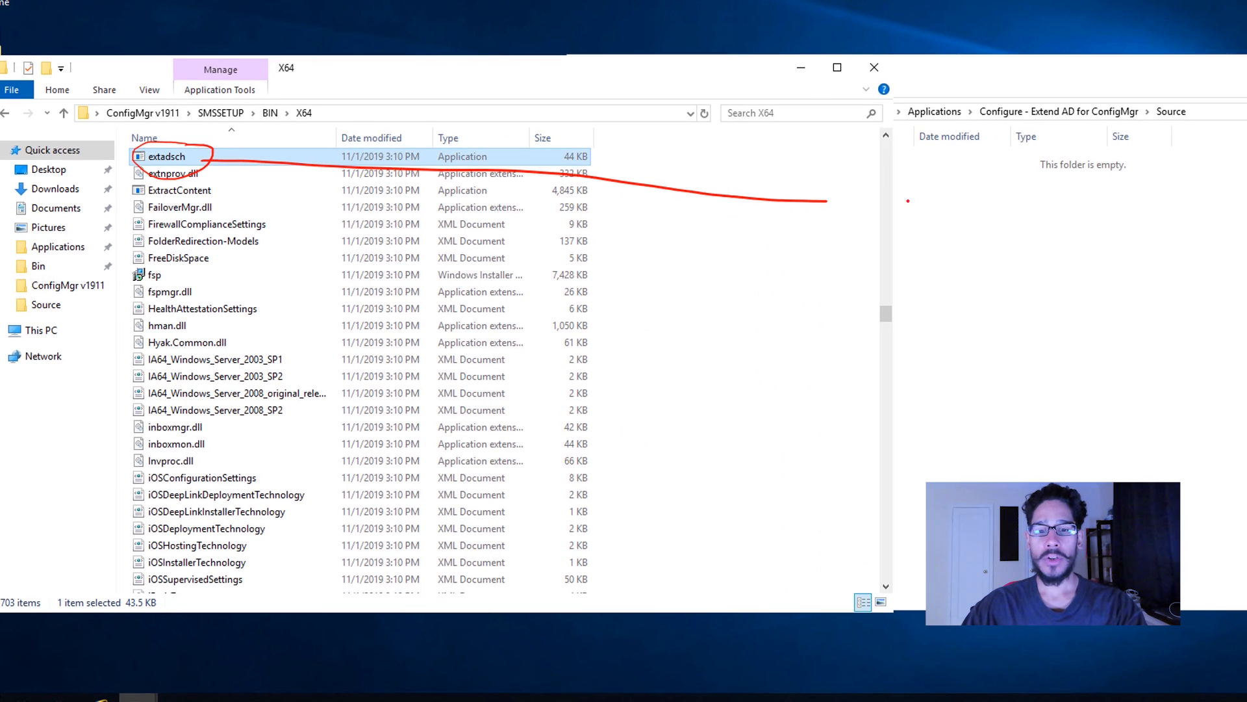
mouse_move(975, 181)
left_mouse_down()
mouse_move(987, 197)
mouse_move(973, 212)
left_mouse_up()
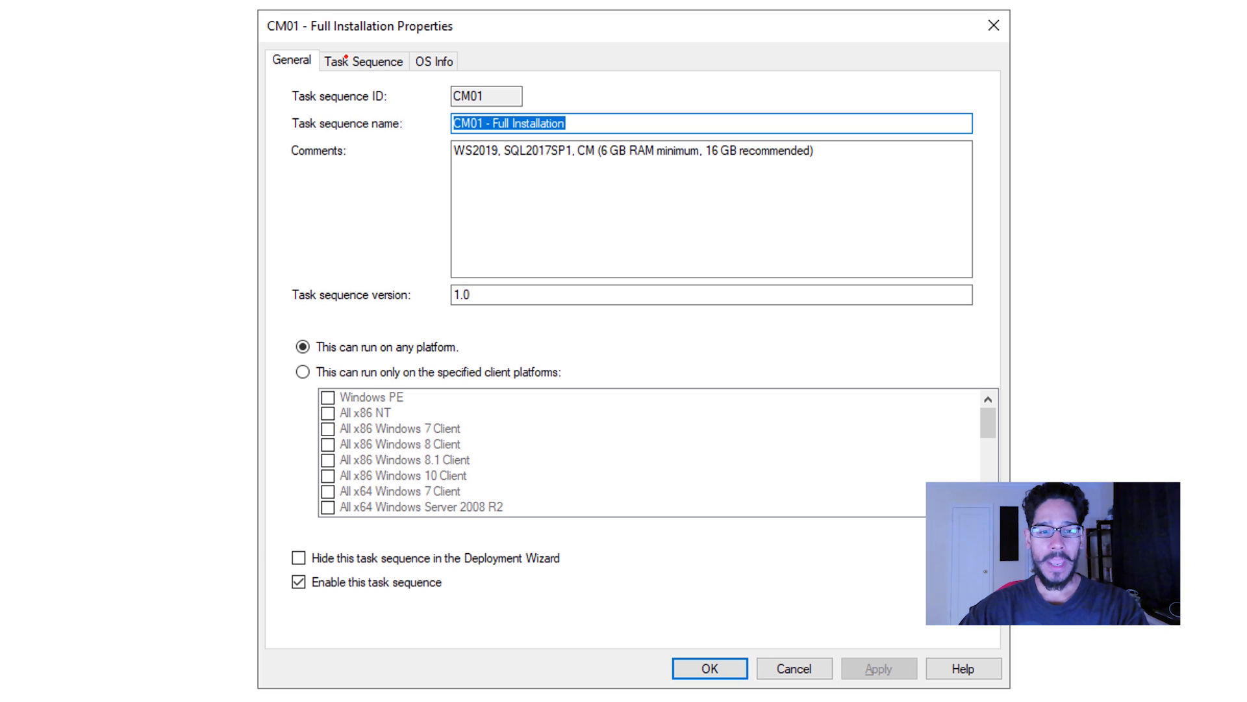
In the CM01 - Full Installation task sequence, set Install Operating System to the Windows Server 2019 SERVERSTANDARD image and apply the change.
mouse_move(401, 41)
left_mouse_down()
mouse_move(321, 97)
mouse_move(388, 32)
left_mouse_up()
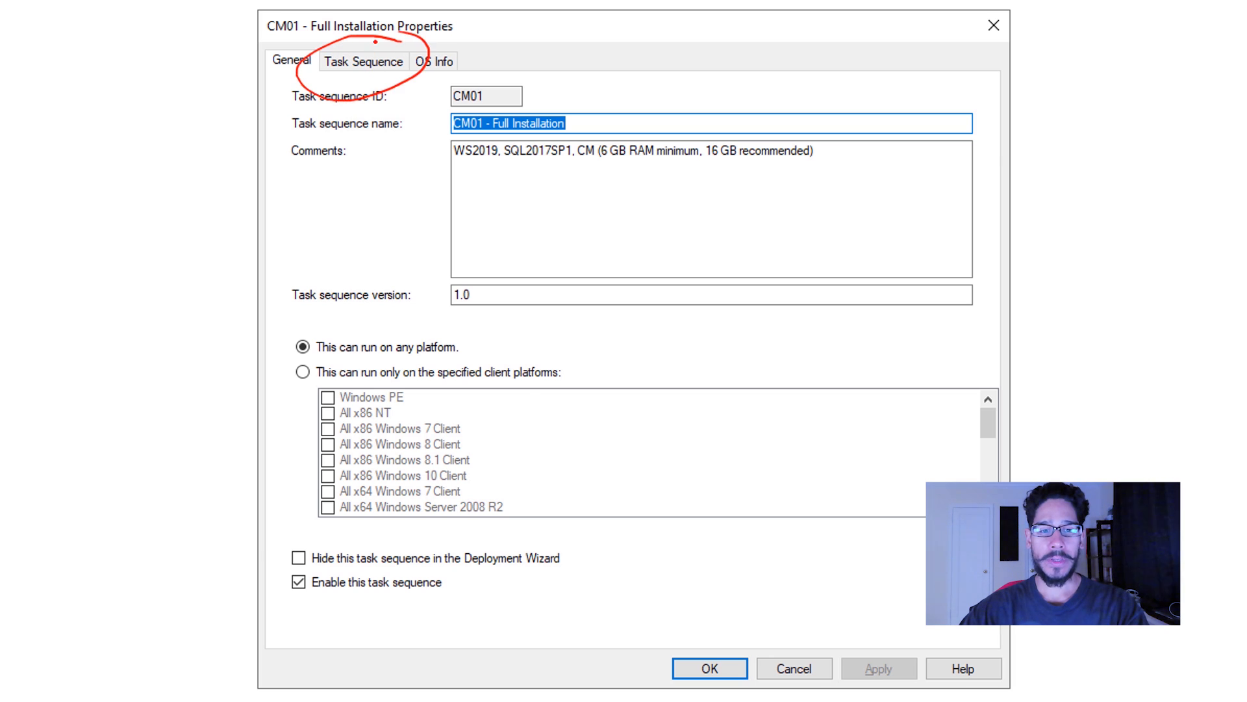
key("Right")
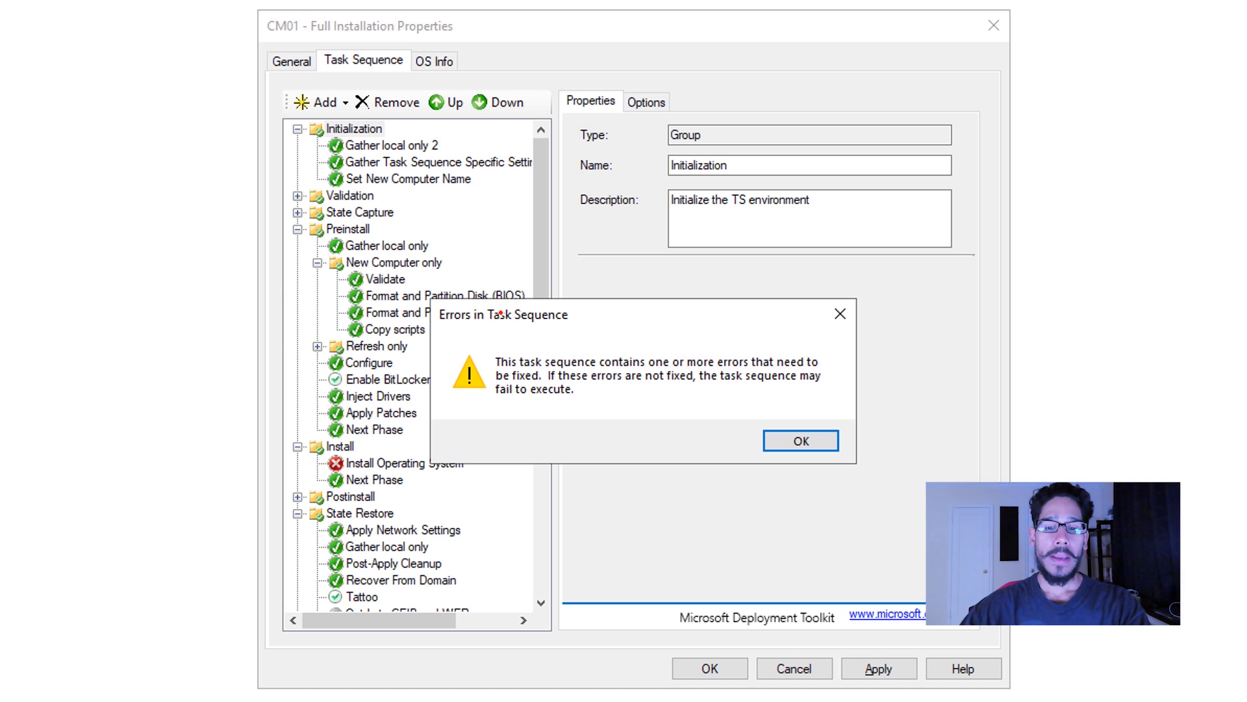
key("Return")
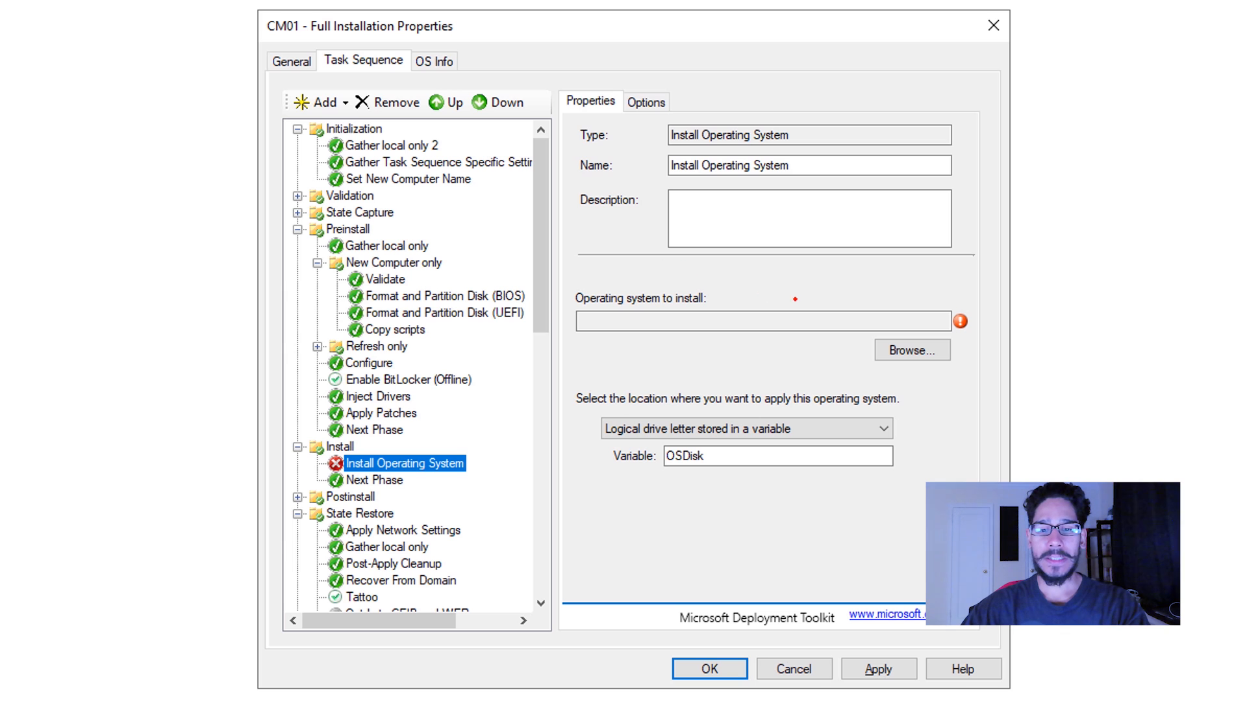
left_click(916, 349)
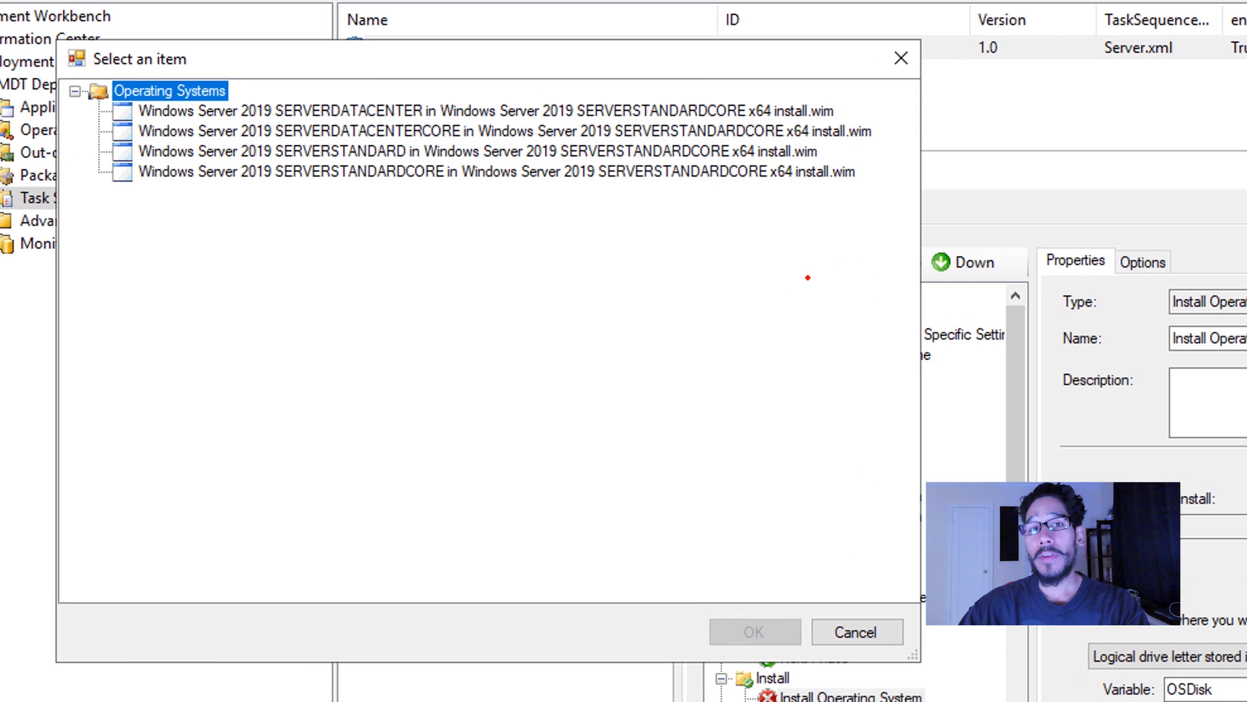
left_click(478, 151)
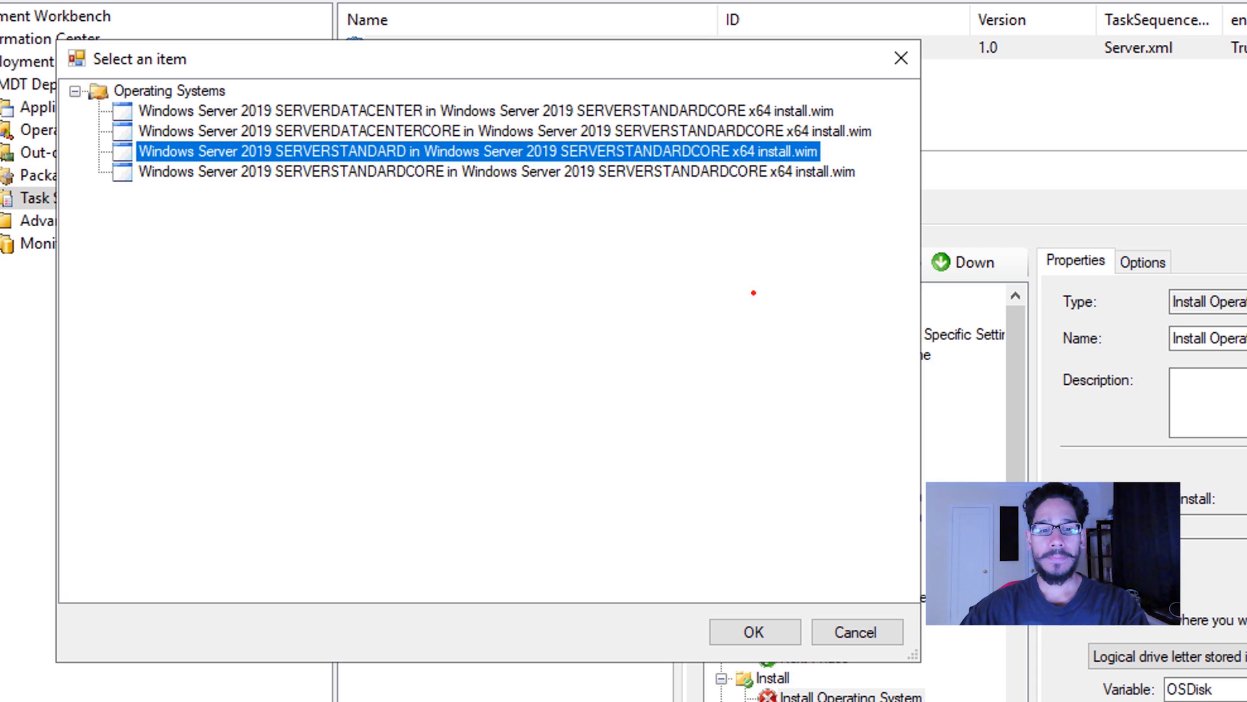
left_click(754, 632)
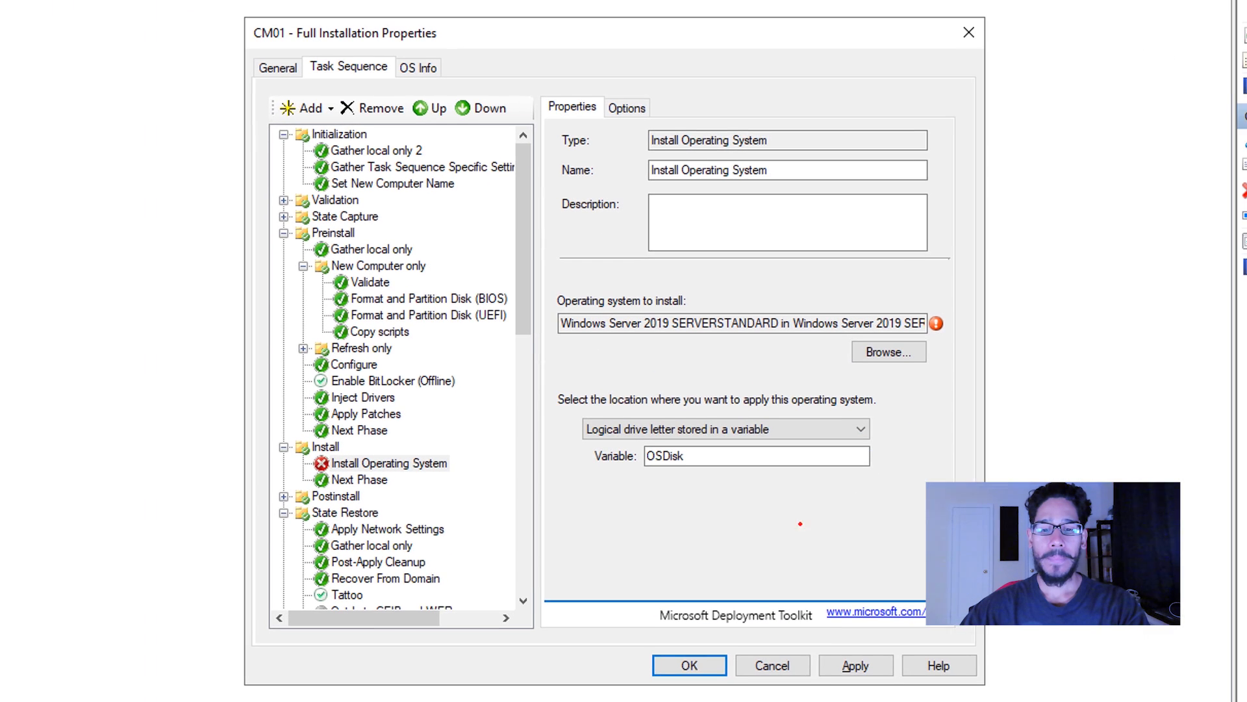
left_click(850, 662)
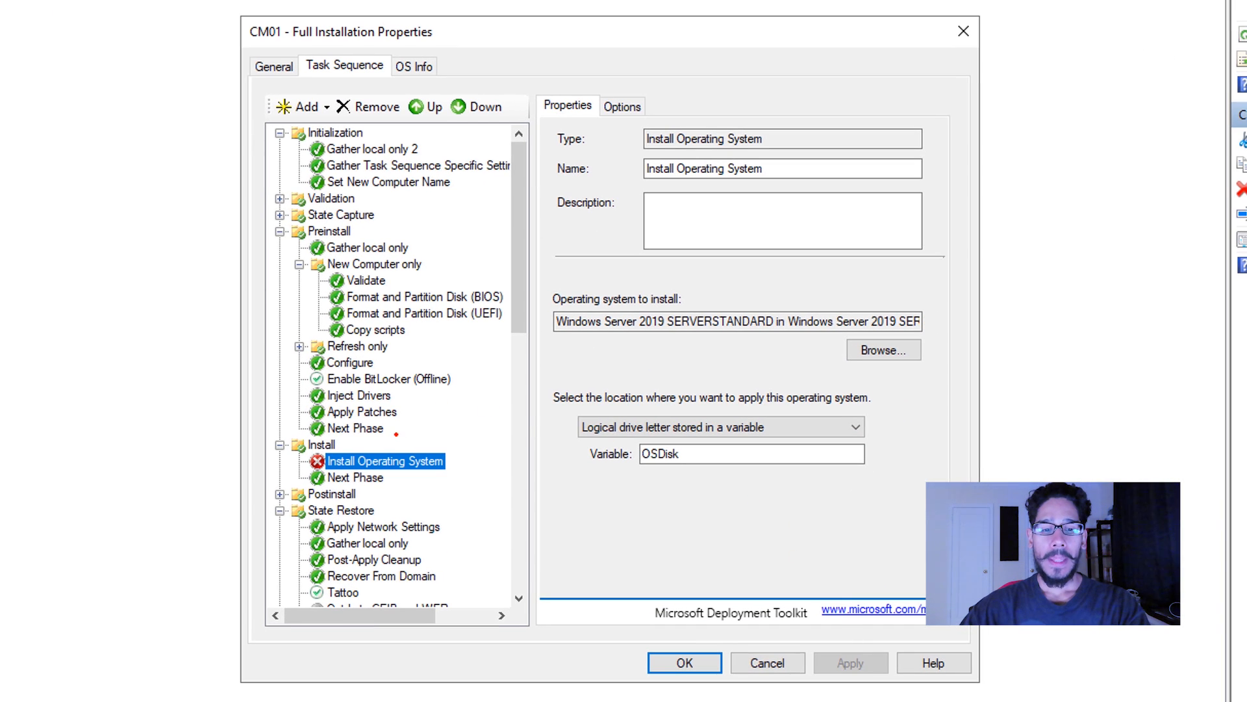
mouse_move(316, 440)
left_mouse_down()
mouse_move(304, 490)
mouse_move(343, 446)
left_mouse_up()
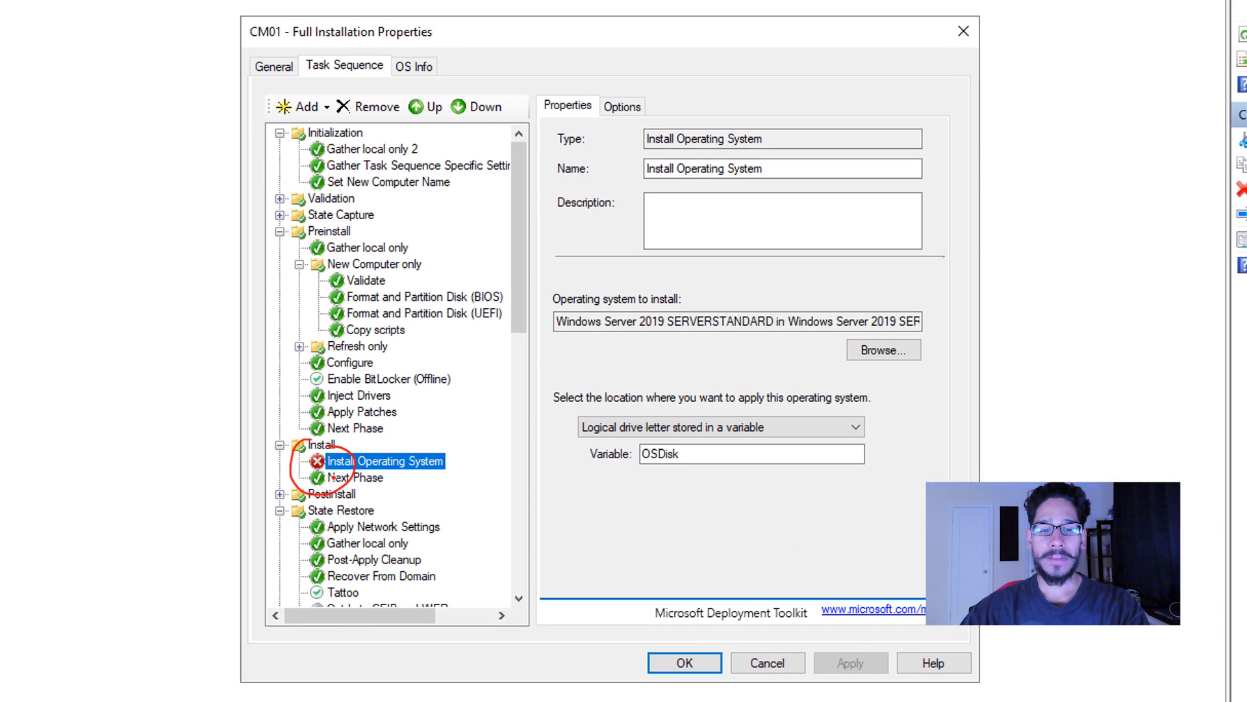
key("e")
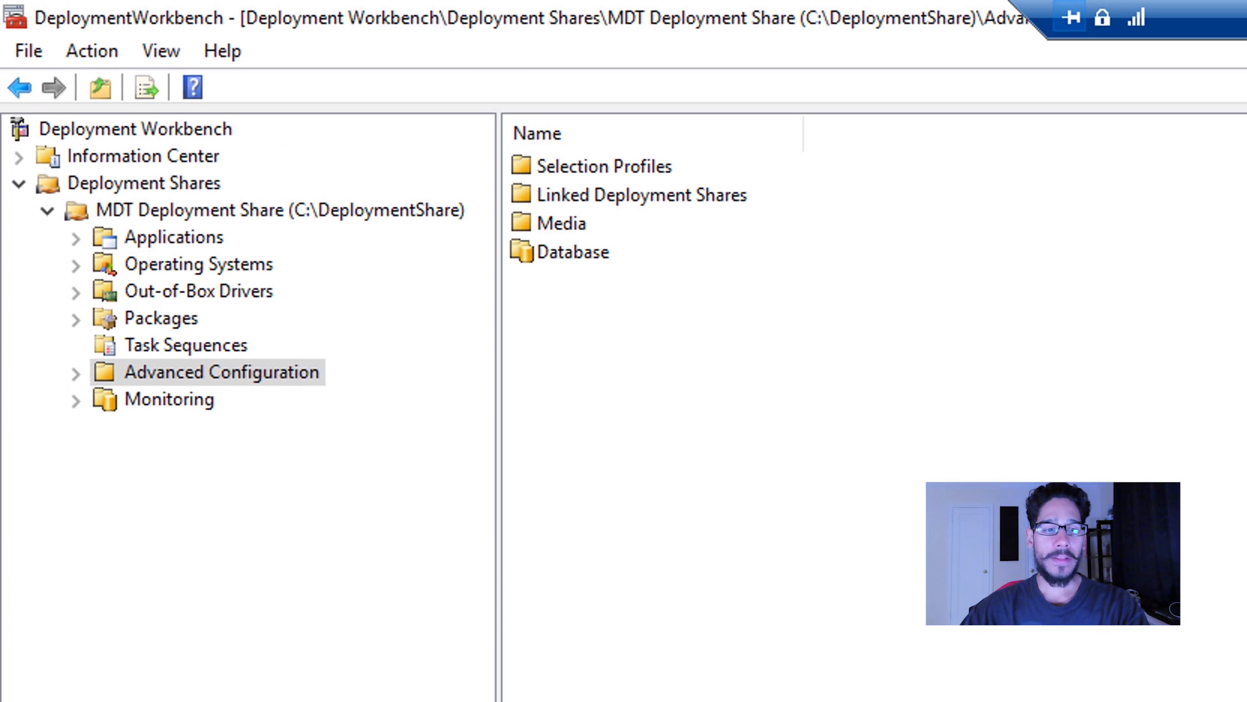
left_click_drag(330, 469, 339, 419)
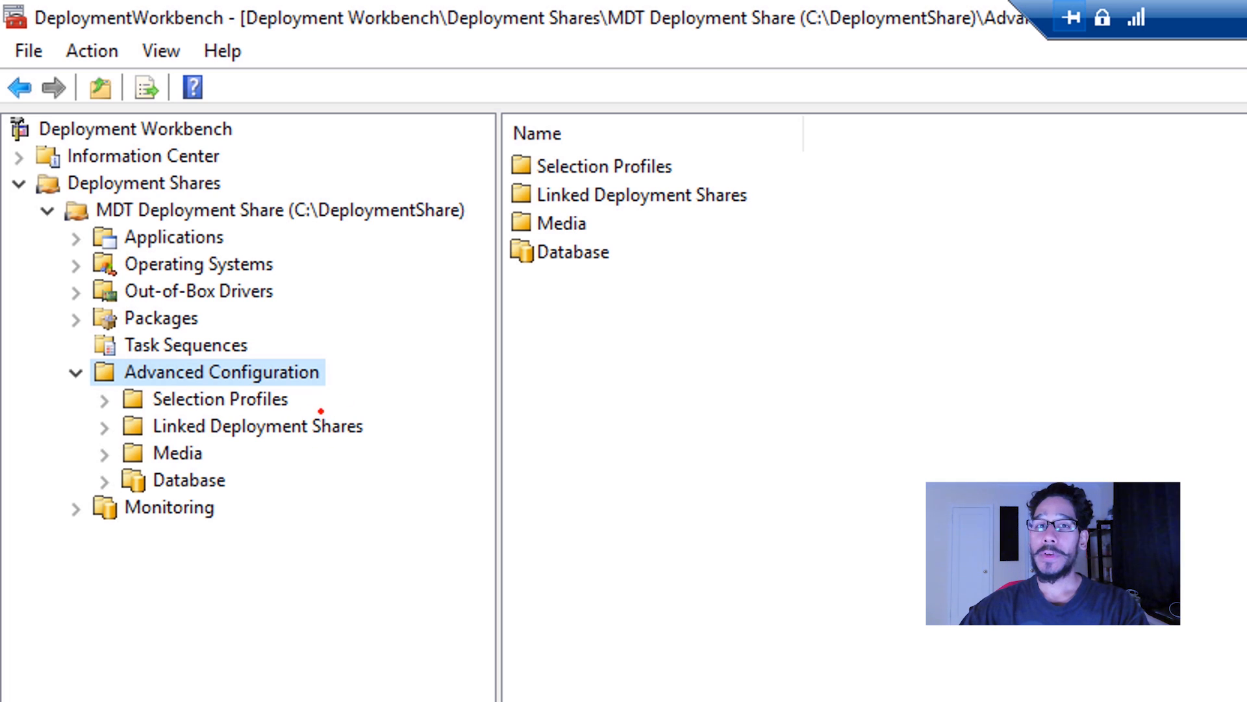
Create new deployment media under Advanced Configuration with the media path C:\ISO and the Everything selection profile.
left_click(219, 463)
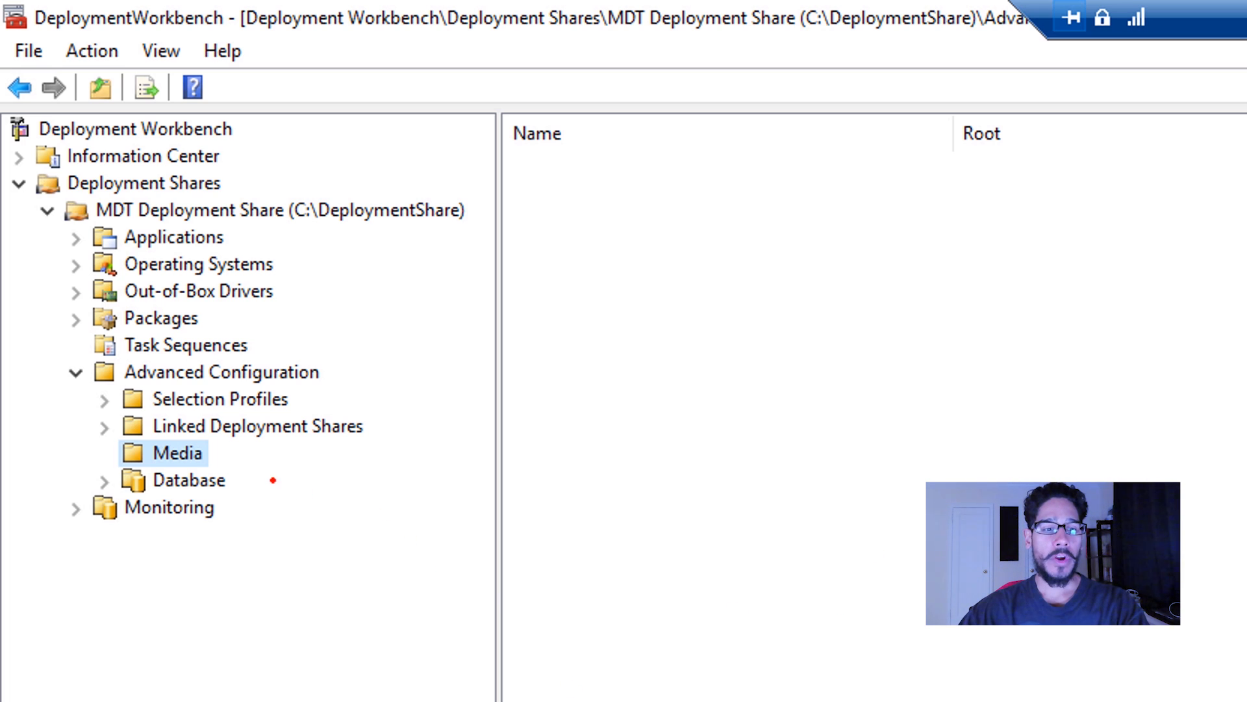
right_click(195, 455)
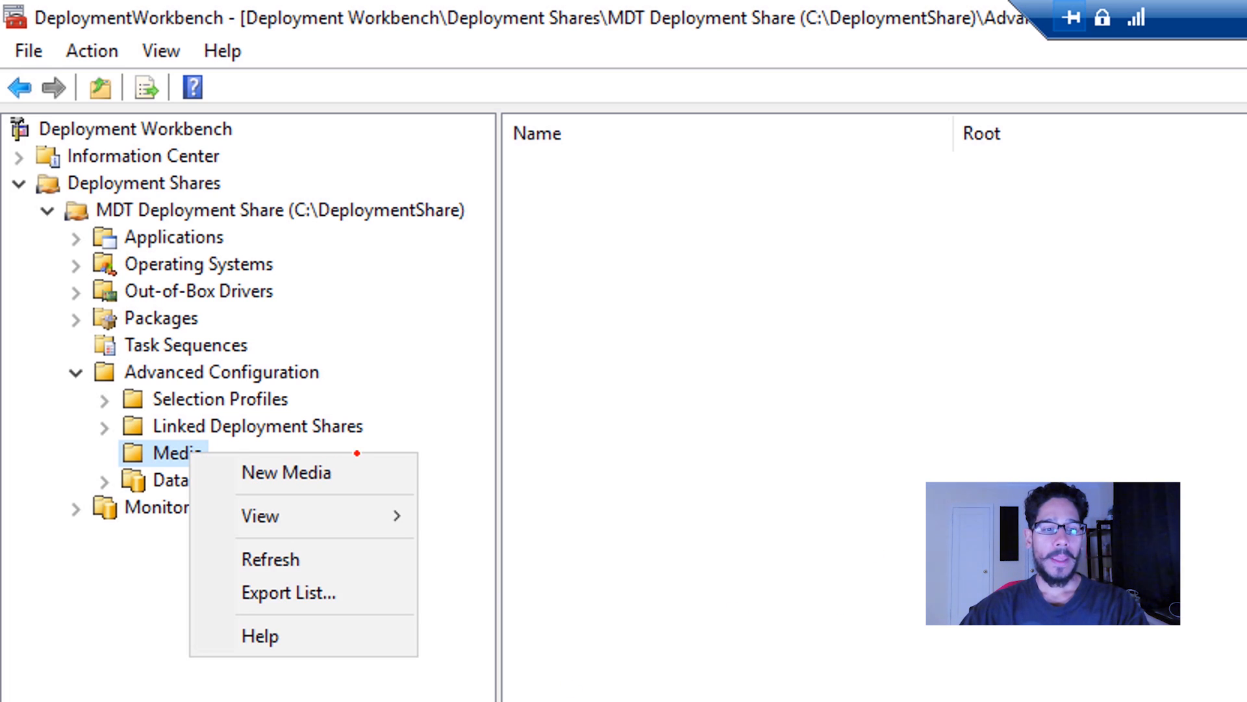
left_click(344, 479)
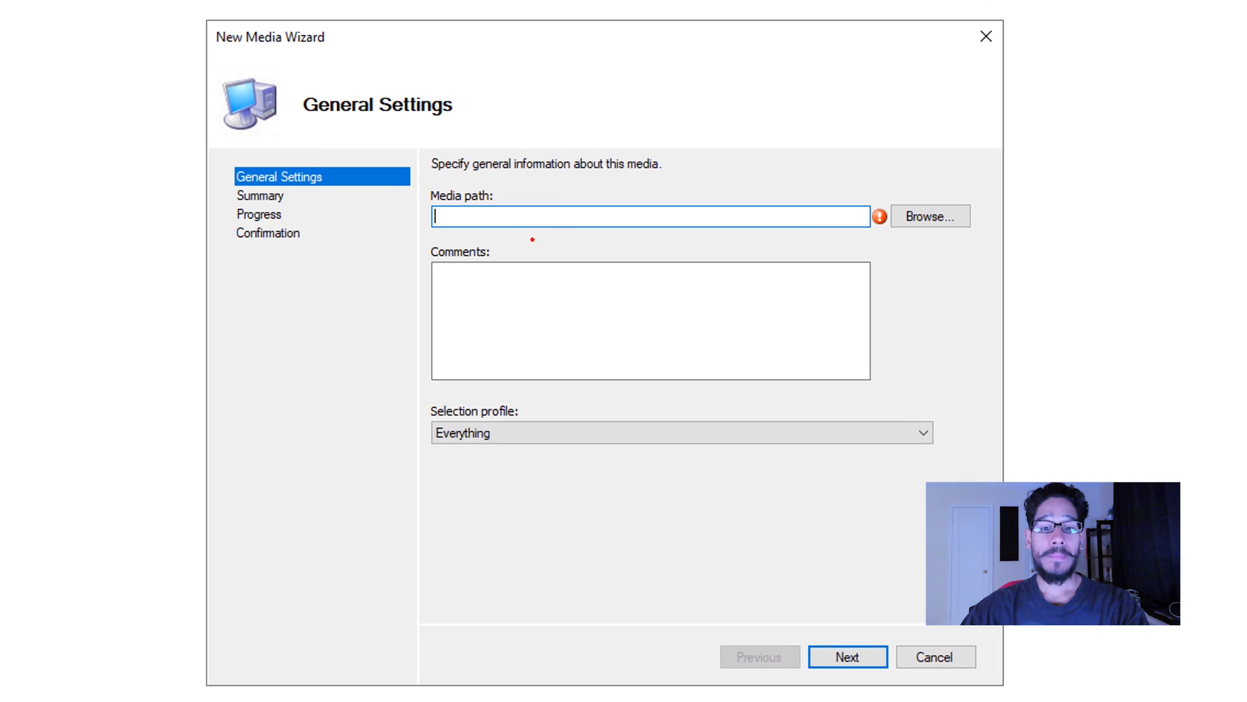
key("Right")
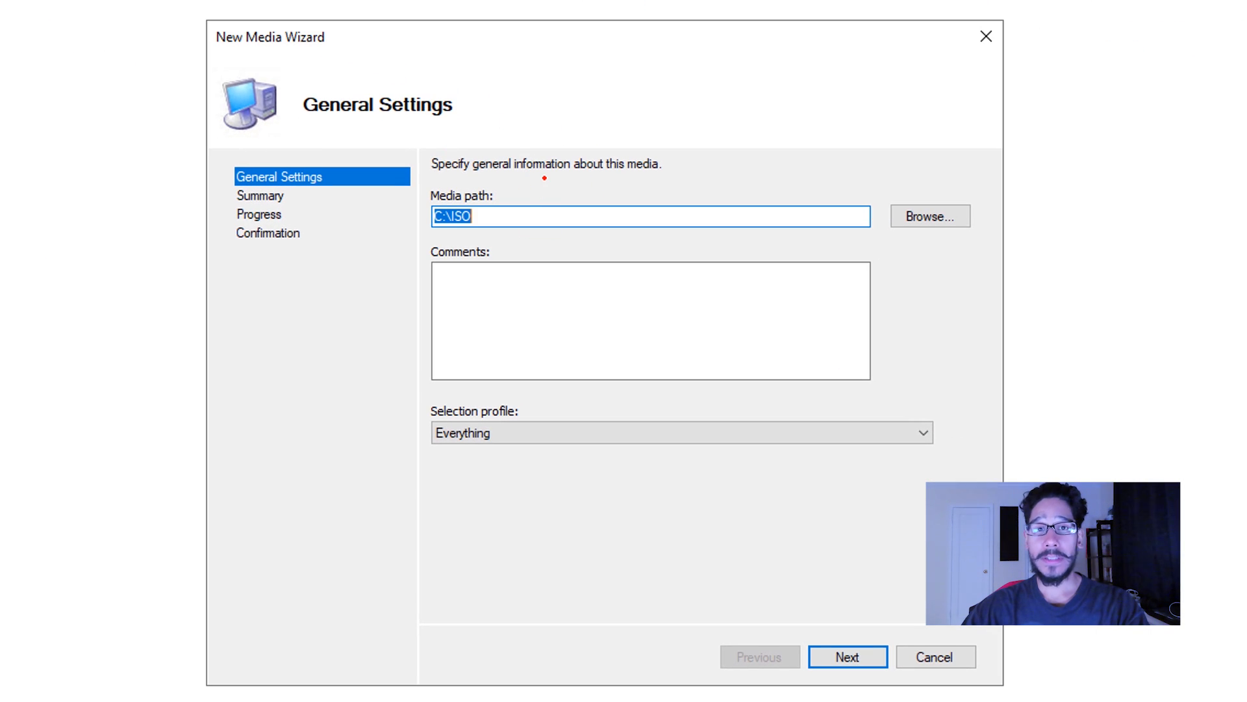
key("Right")
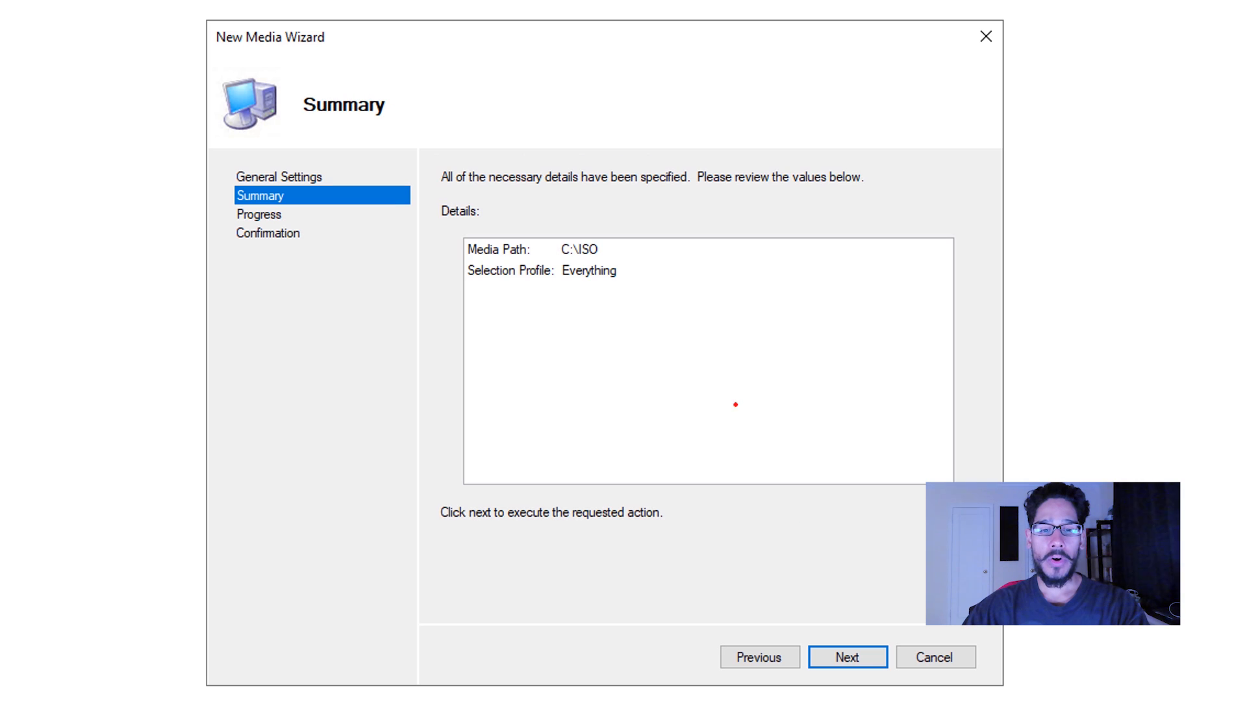
key("Right")
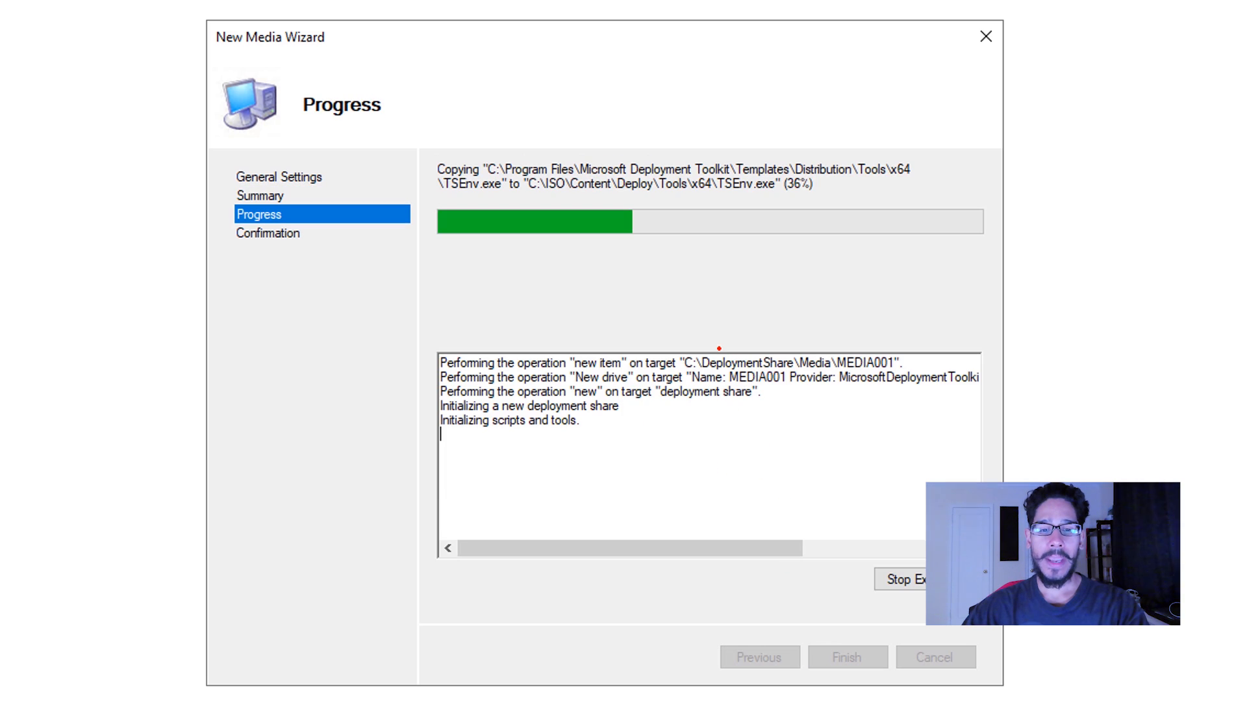
key("Right")
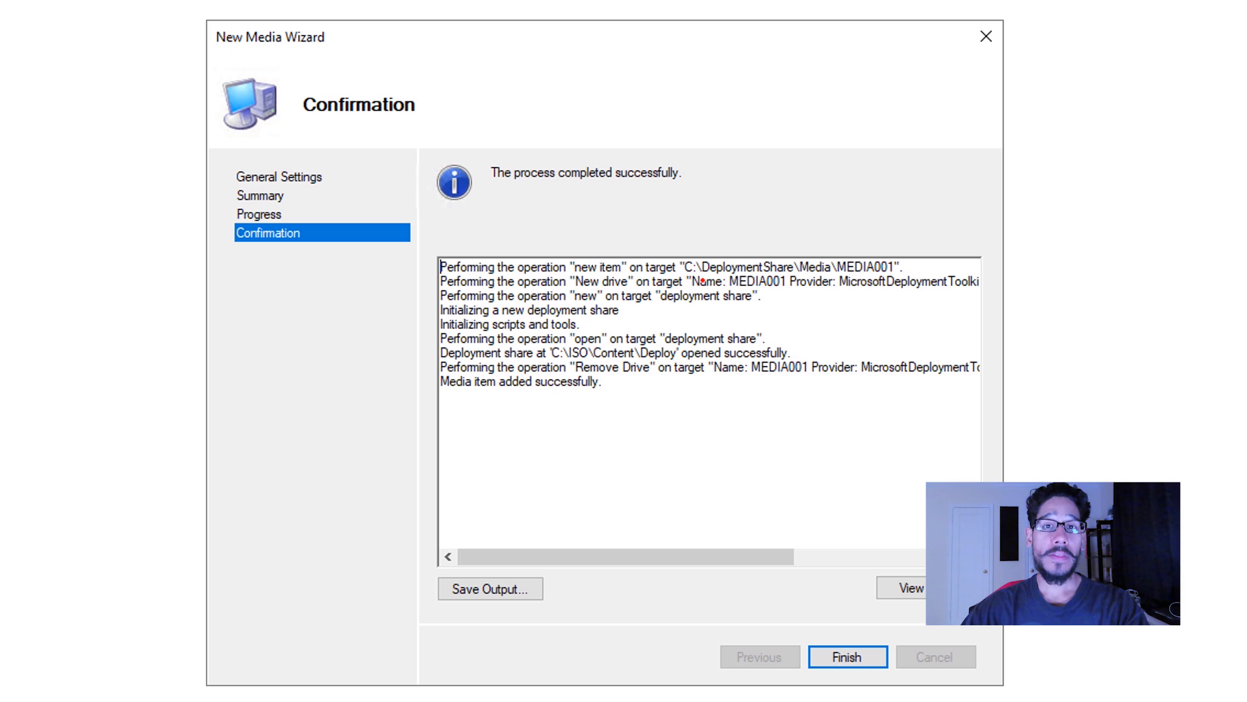
key("Right")
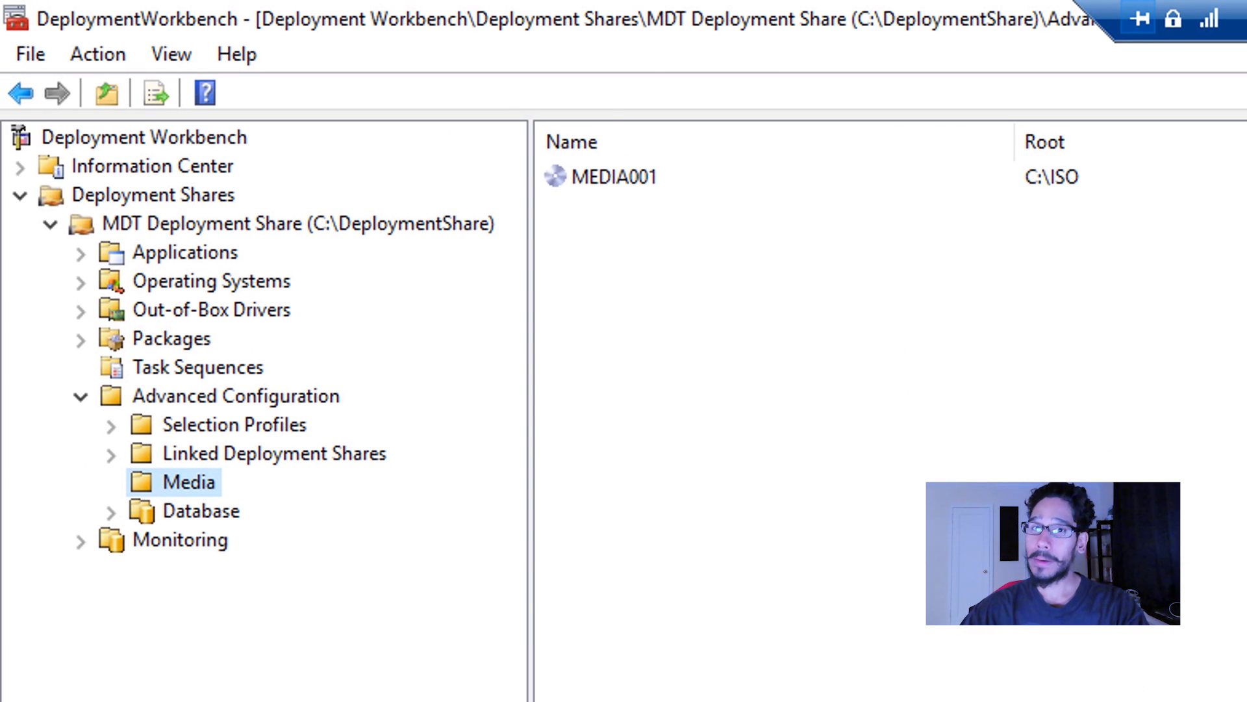
Move the Control folder from the hydration kit's Source\Media folder into C:\ISO\Content\Deploy, replacing same-named files, and open it there.
key("Right")
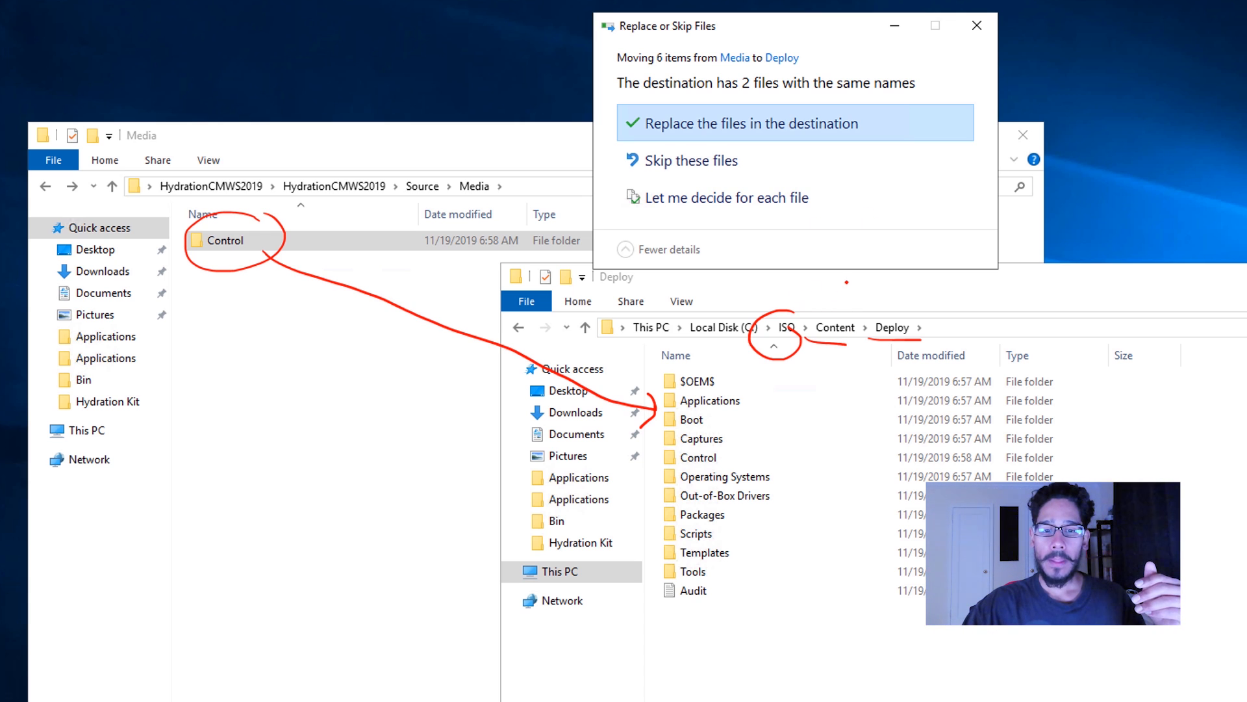
left_click_drag(846, 282, 838, 319)
mouse_move(899, 280)
left_mouse_down()
mouse_move(889, 318)
mouse_move(900, 309)
left_mouse_up()
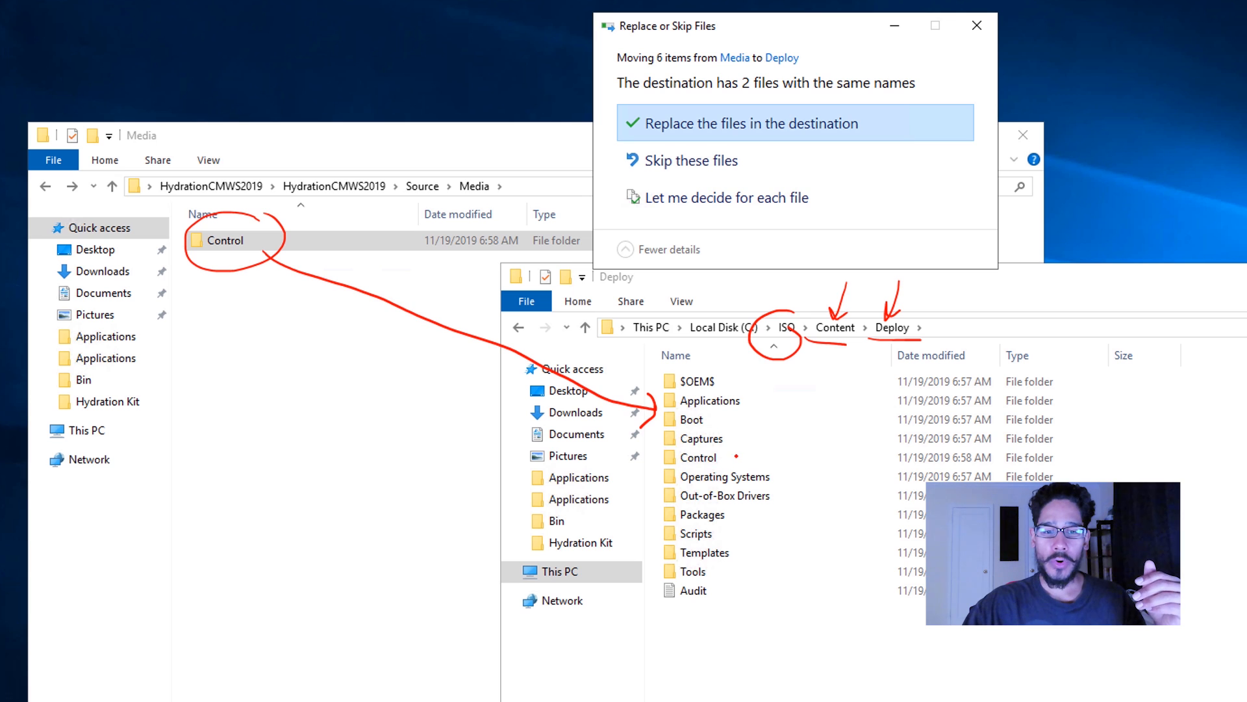
mouse_move(768, 457)
left_mouse_down()
mouse_move(736, 458)
mouse_move(758, 453)
left_mouse_up()
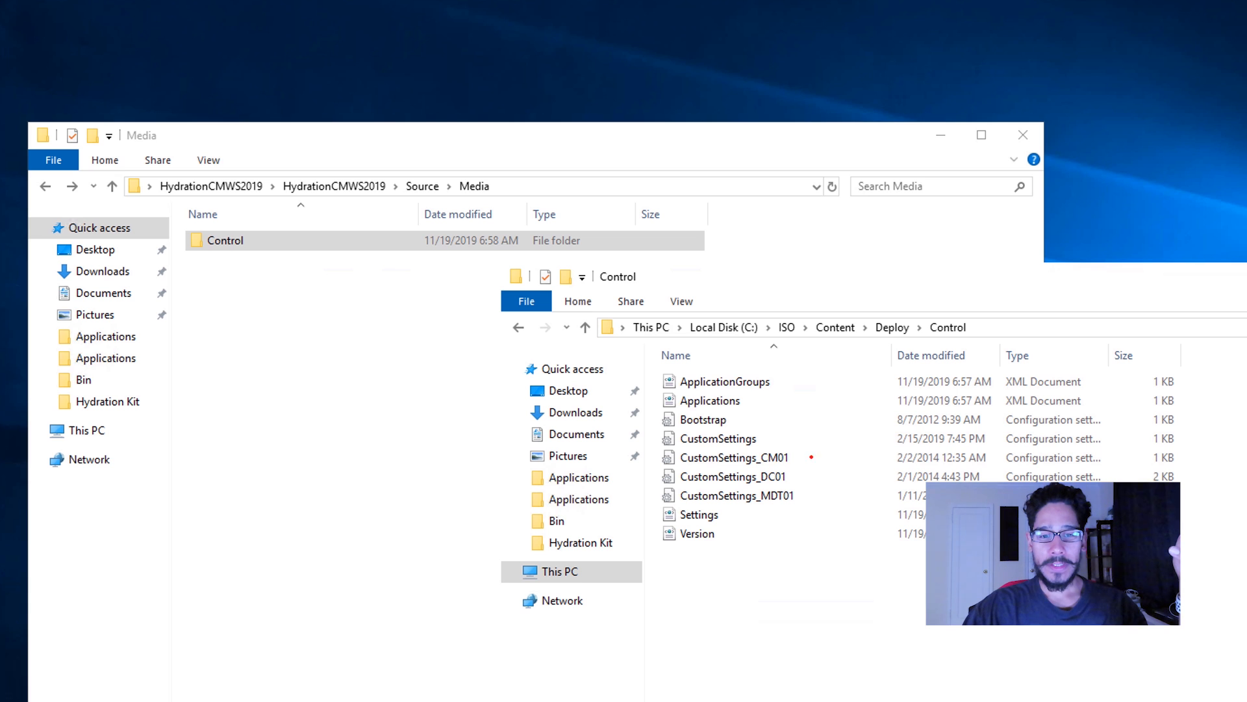
Delete the CustomSettings_DC01 and CustomSettings_MDT01 files from the Control folder, keeping CustomSettings_CM01.
left_click_drag(804, 448, 825, 435)
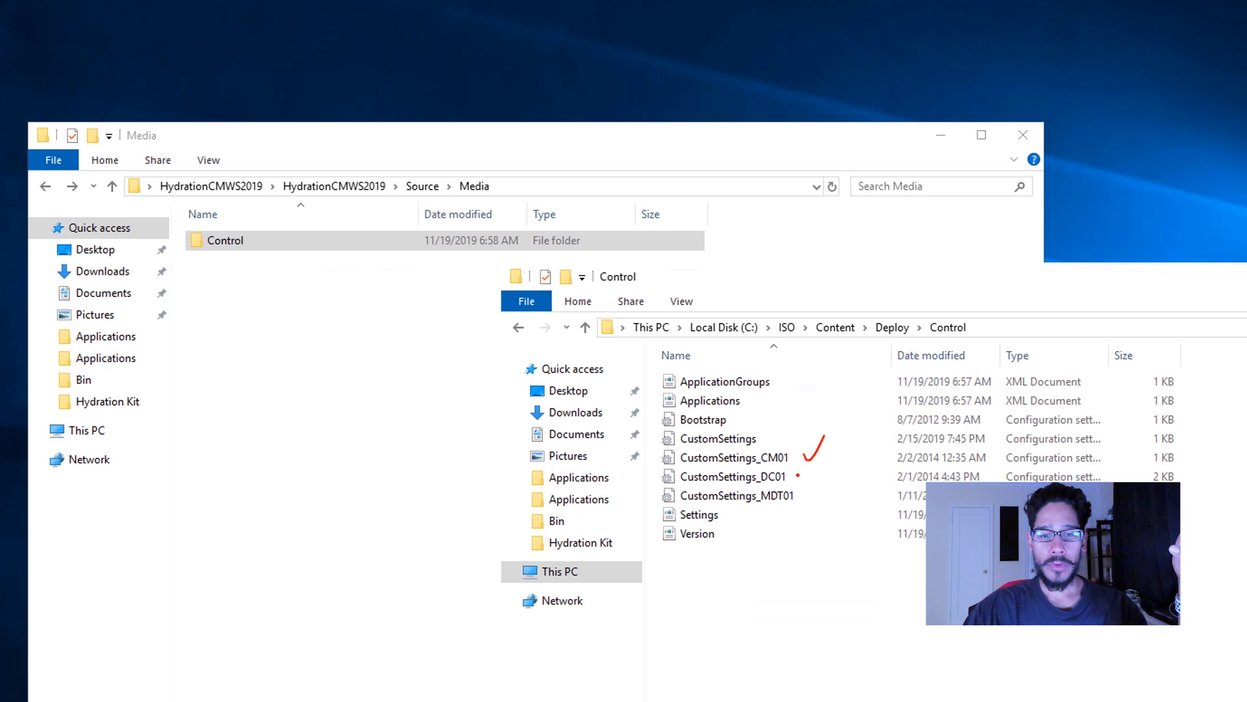
mouse_move(798, 475)
left_mouse_down()
mouse_move(826, 468)
mouse_move(839, 486)
left_mouse_up()
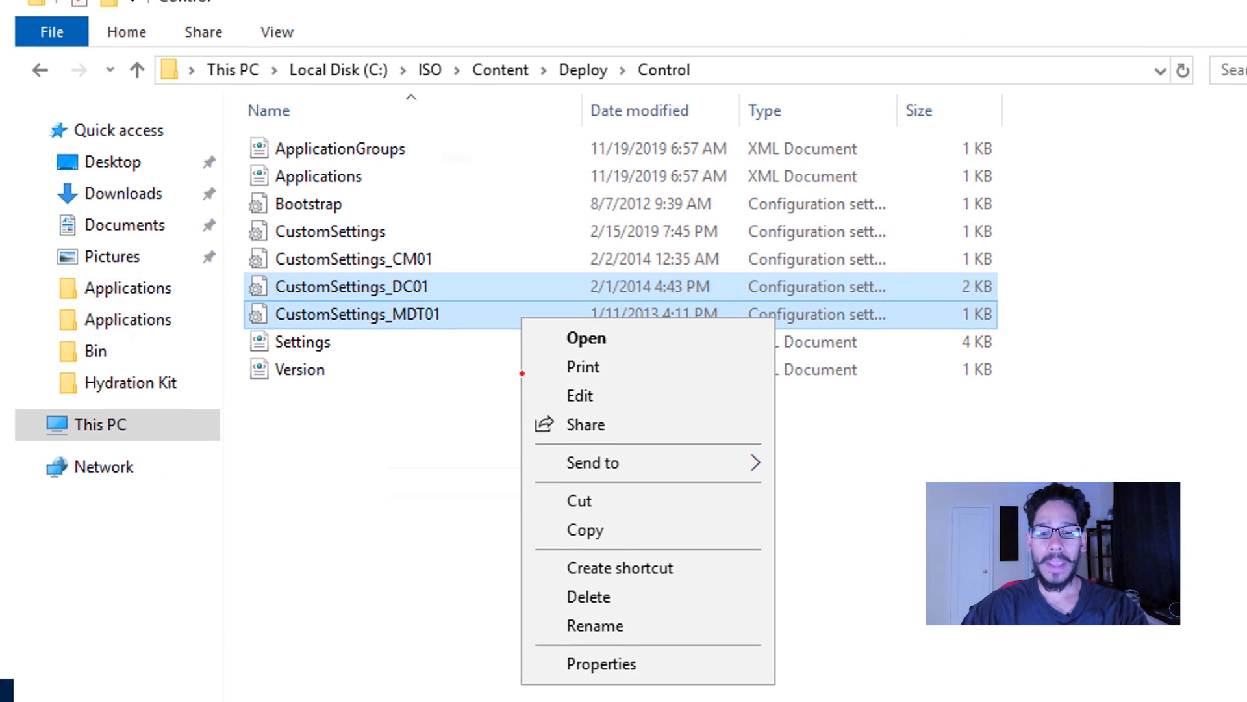
key("d")
Open CustomSettings_CM01 and review its computer name, domain, domain admin credentials, machine OU and network adapter settings.
mouse_move(439, 235)
left_mouse_down()
mouse_move(246, 254)
mouse_move(439, 243)
left_mouse_up()
left_click_drag(439, 243, 426, 224)
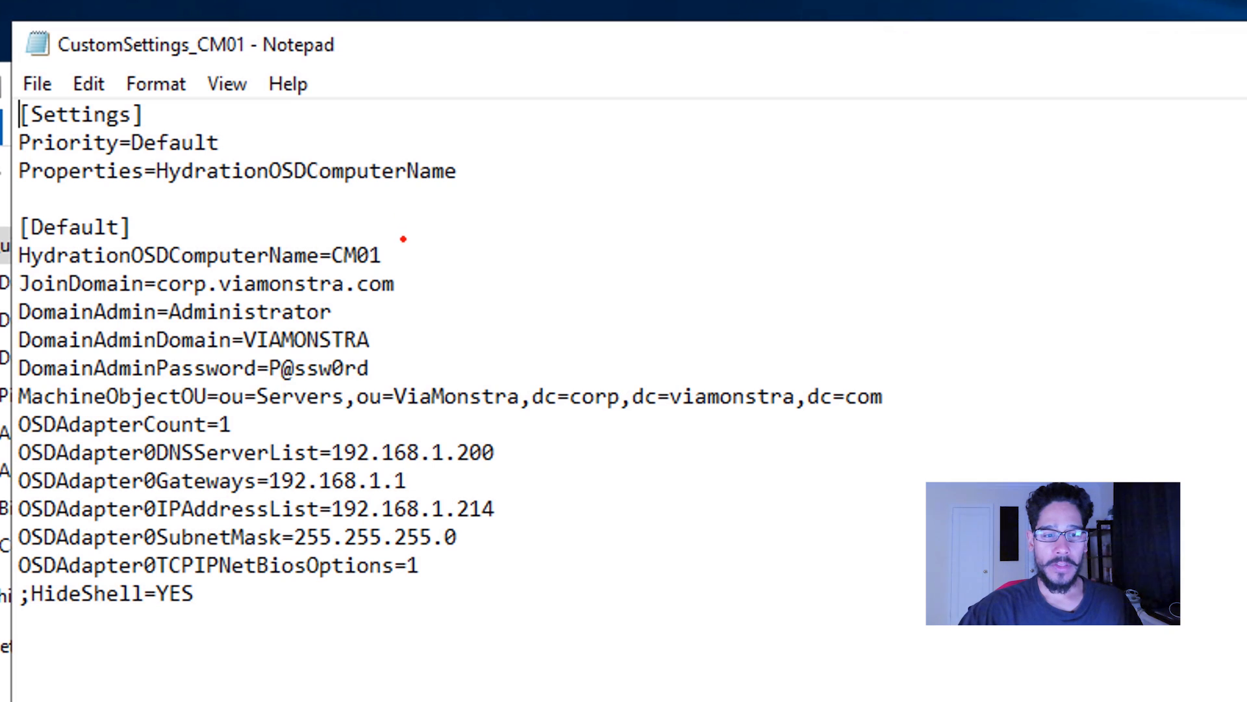
mouse_move(401, 237)
left_mouse_down()
mouse_move(421, 263)
mouse_move(403, 240)
left_mouse_up()
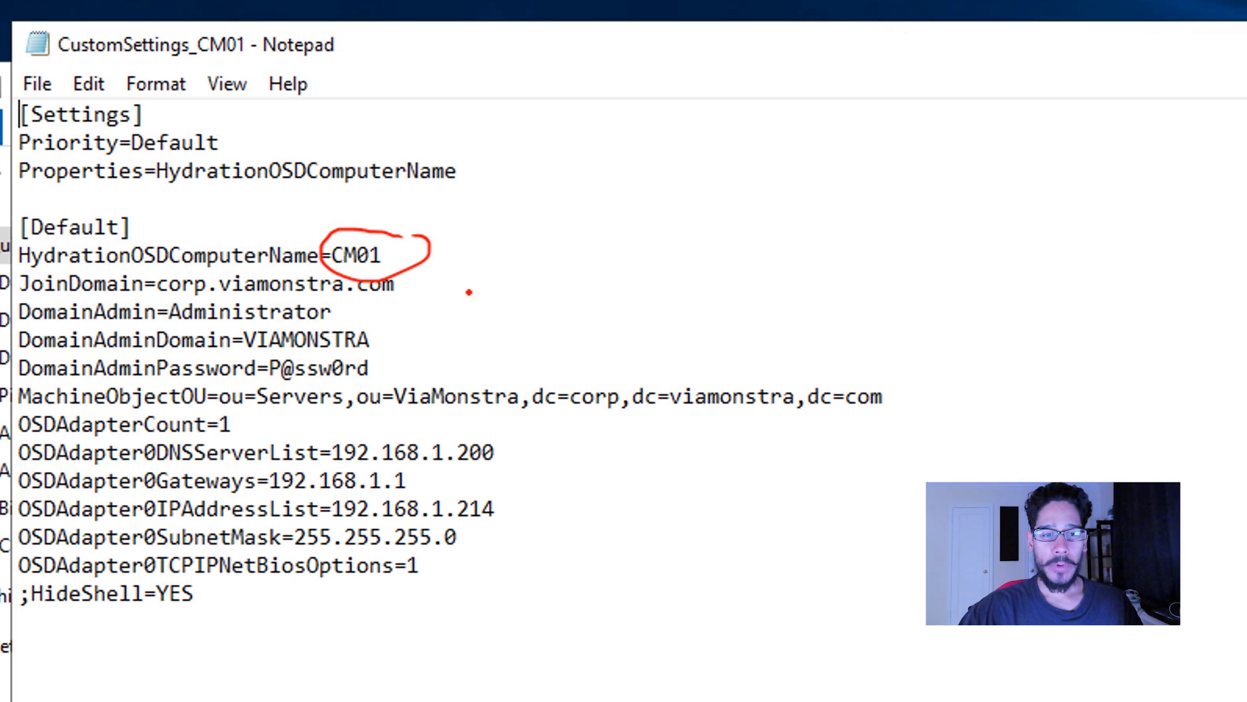
mouse_move(484, 290)
left_mouse_down()
mouse_move(440, 285)
mouse_move(455, 295)
mouse_move(458, 270)
left_mouse_up()
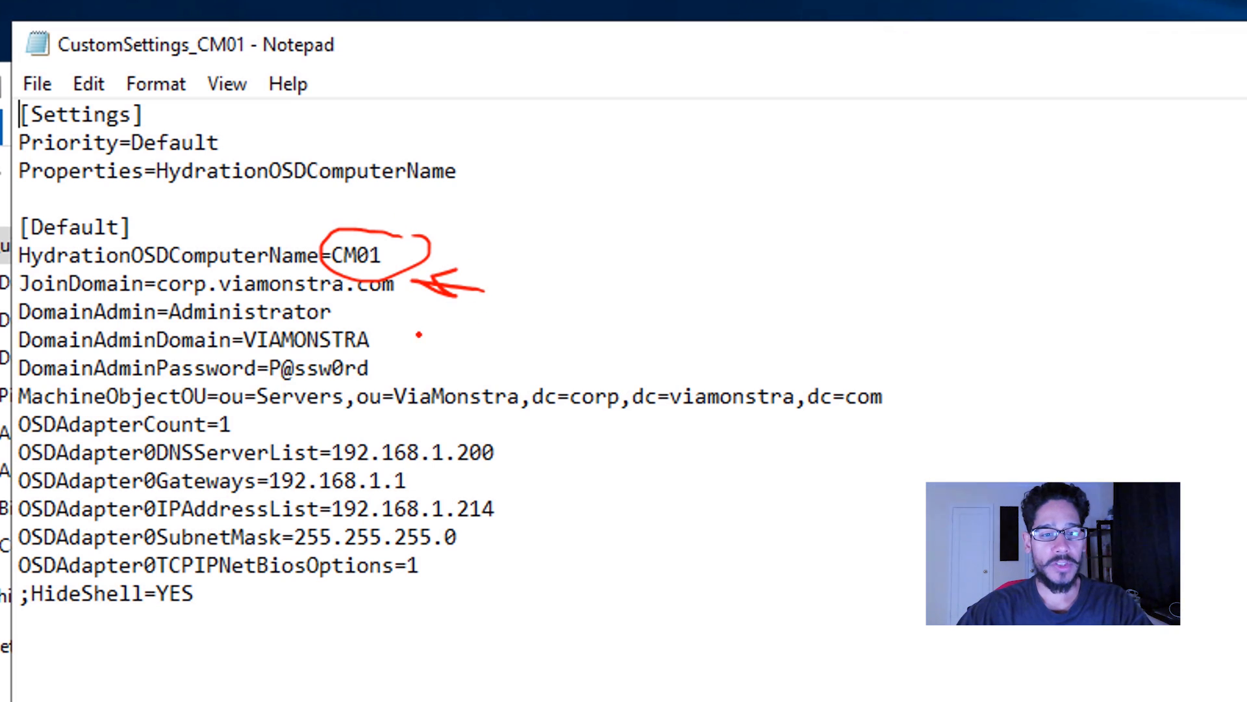
mouse_move(426, 330)
left_mouse_down()
mouse_move(410, 352)
mouse_move(478, 334)
left_mouse_up()
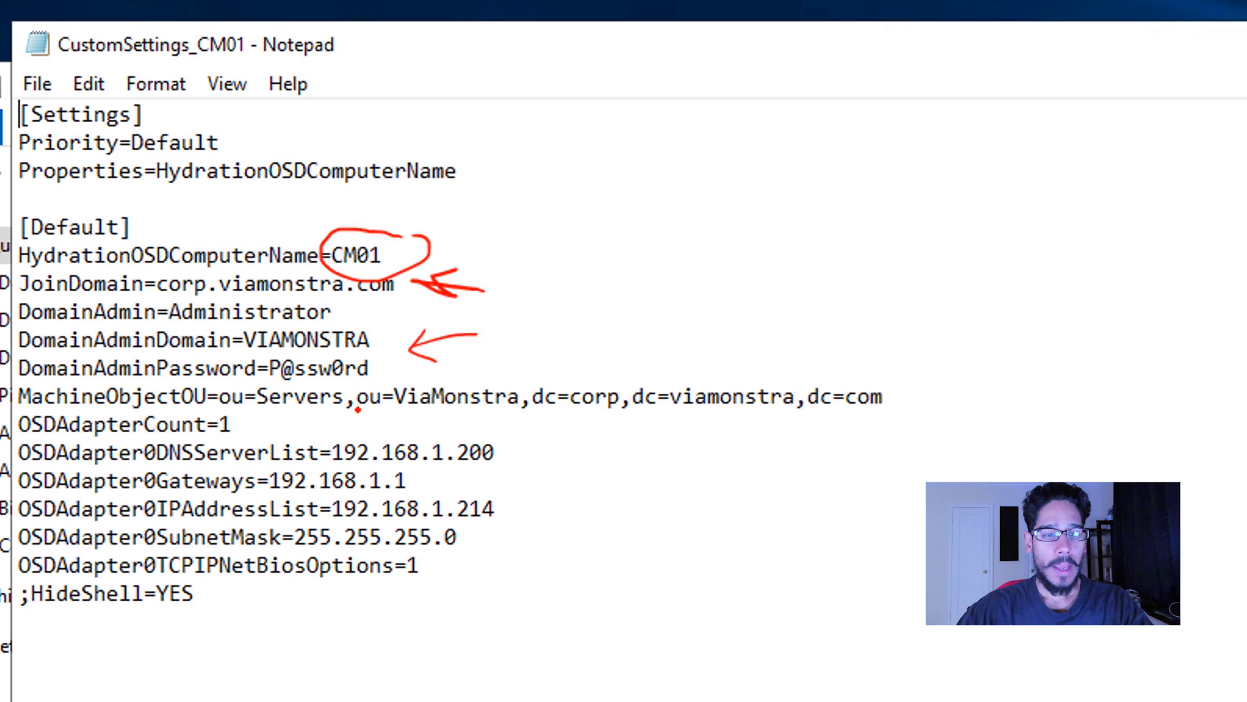
mouse_move(348, 383)
left_mouse_down()
mouse_move(283, 385)
mouse_move(263, 404)
left_mouse_up()
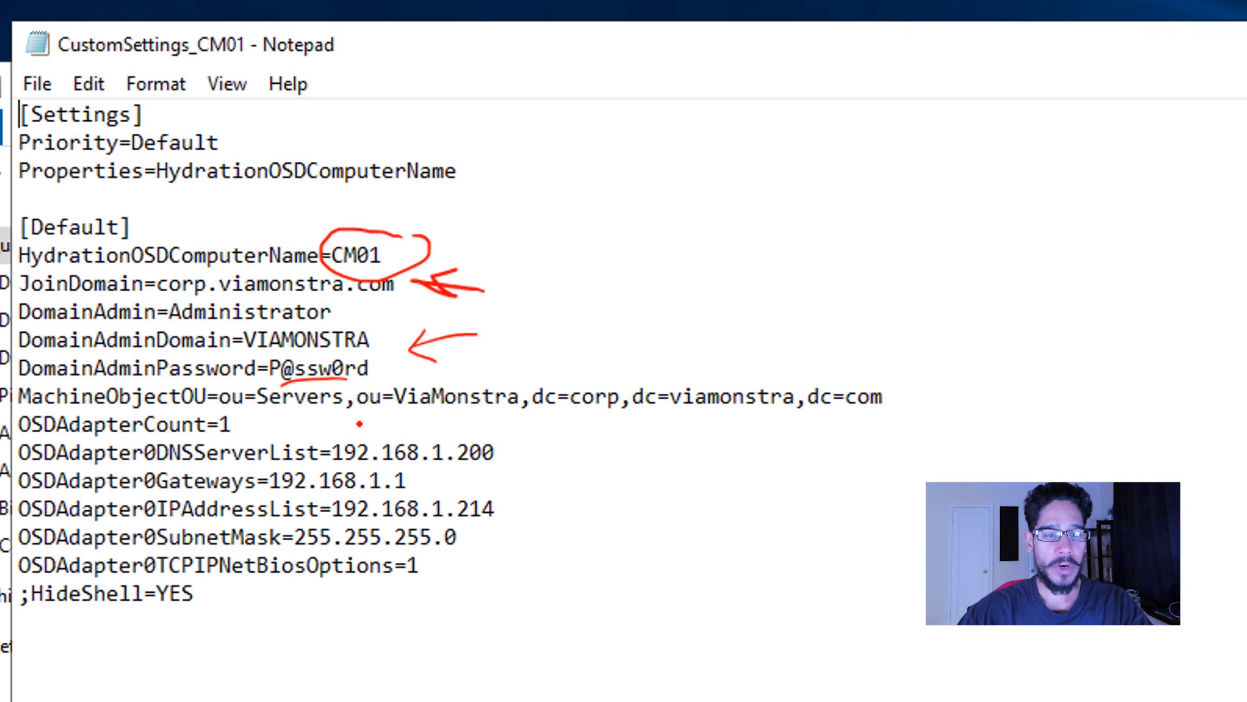
left_click_drag(375, 421, 685, 432)
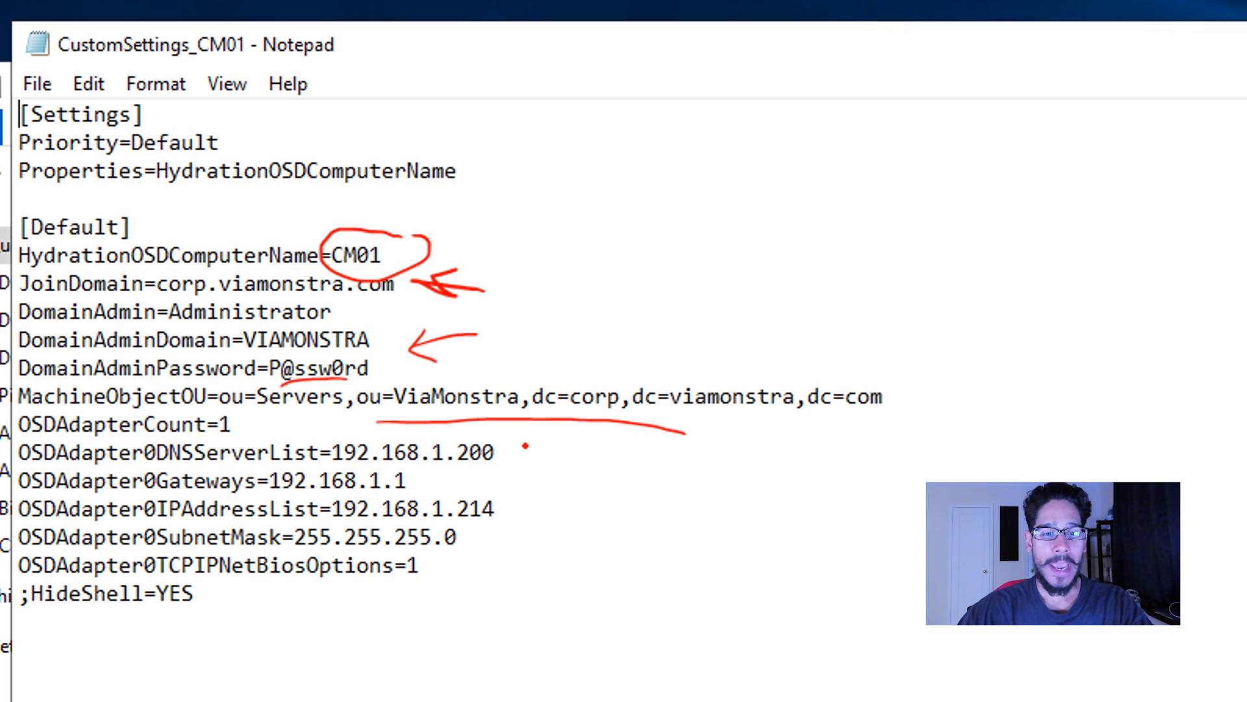
mouse_move(520, 436)
left_mouse_down()
mouse_move(546, 539)
mouse_move(506, 583)
left_mouse_up()
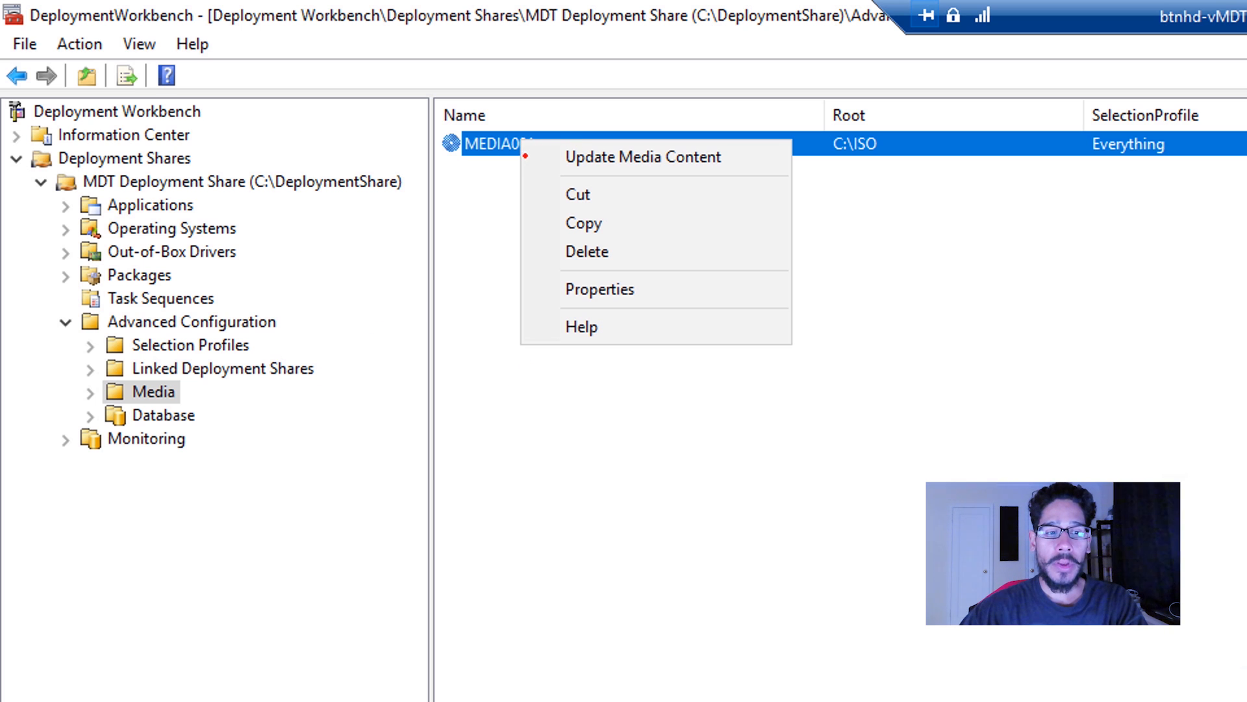
In the MEDIA001 properties, disable the x86 boot image and set the ISO file name to BTNHDSCCM.iso.
left_click_drag(587, 268, 627, 269)
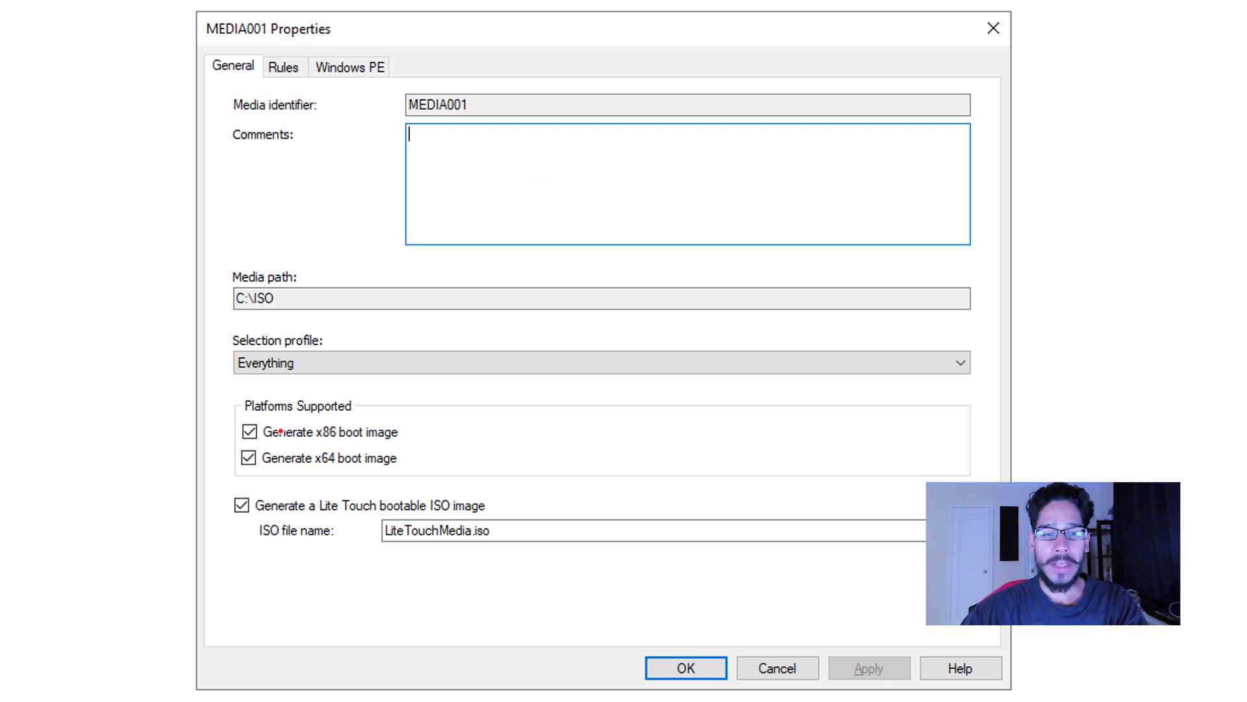
left_click(281, 431)
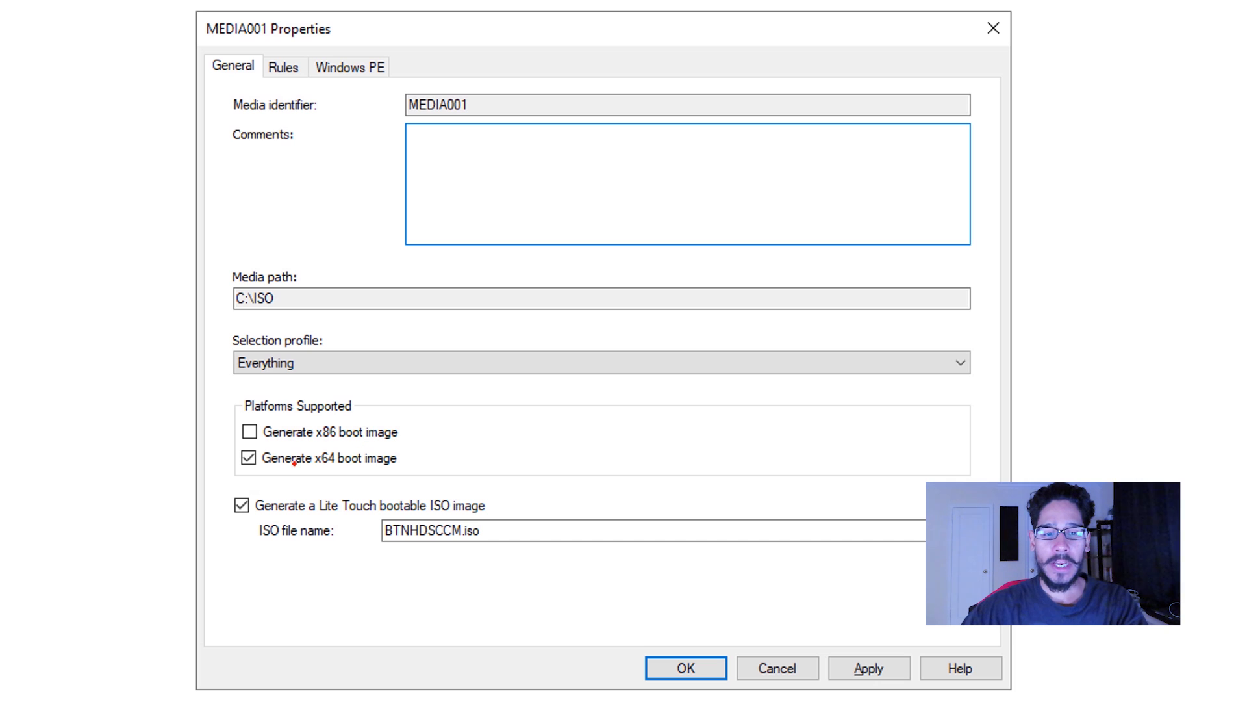
mouse_move(463, 512)
left_mouse_down()
mouse_move(342, 514)
mouse_move(430, 505)
left_mouse_up()
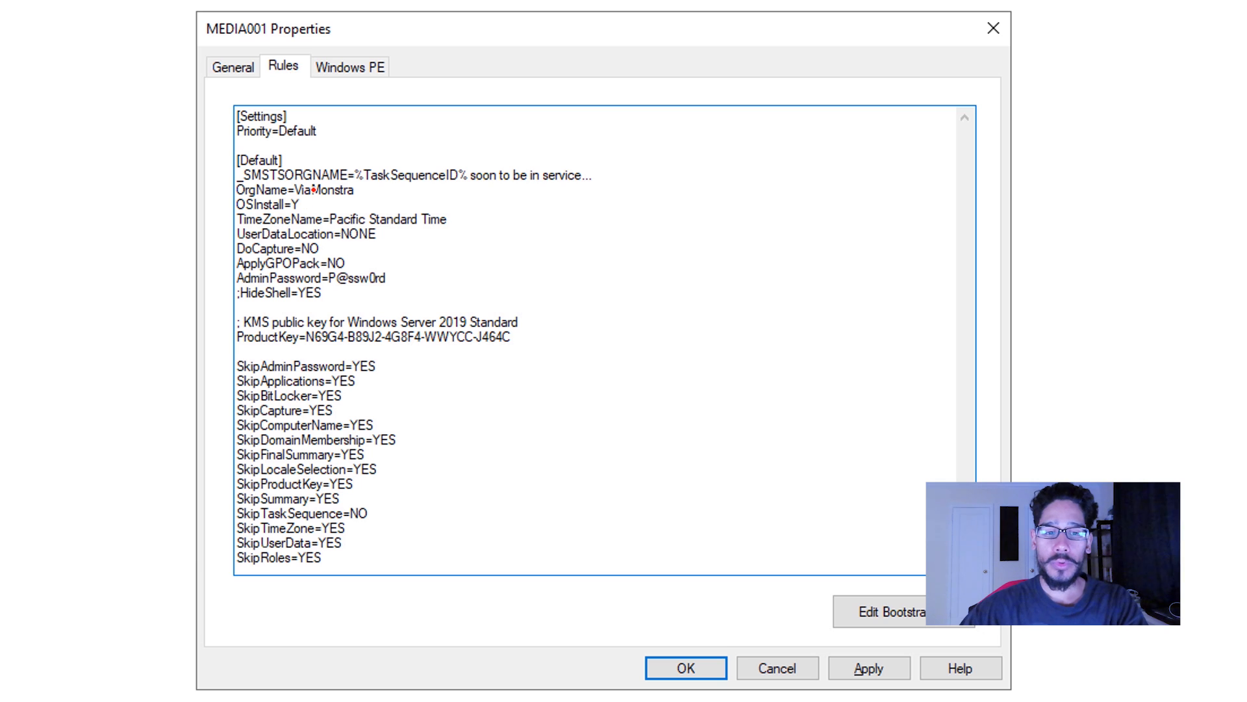
In the MEDIA001 rules, set OrgName to BTNHD, TimeZoneName to Eastern Standard Time, and enter a new AdminPassword.
left_click_drag(274, 80, 303, 82)
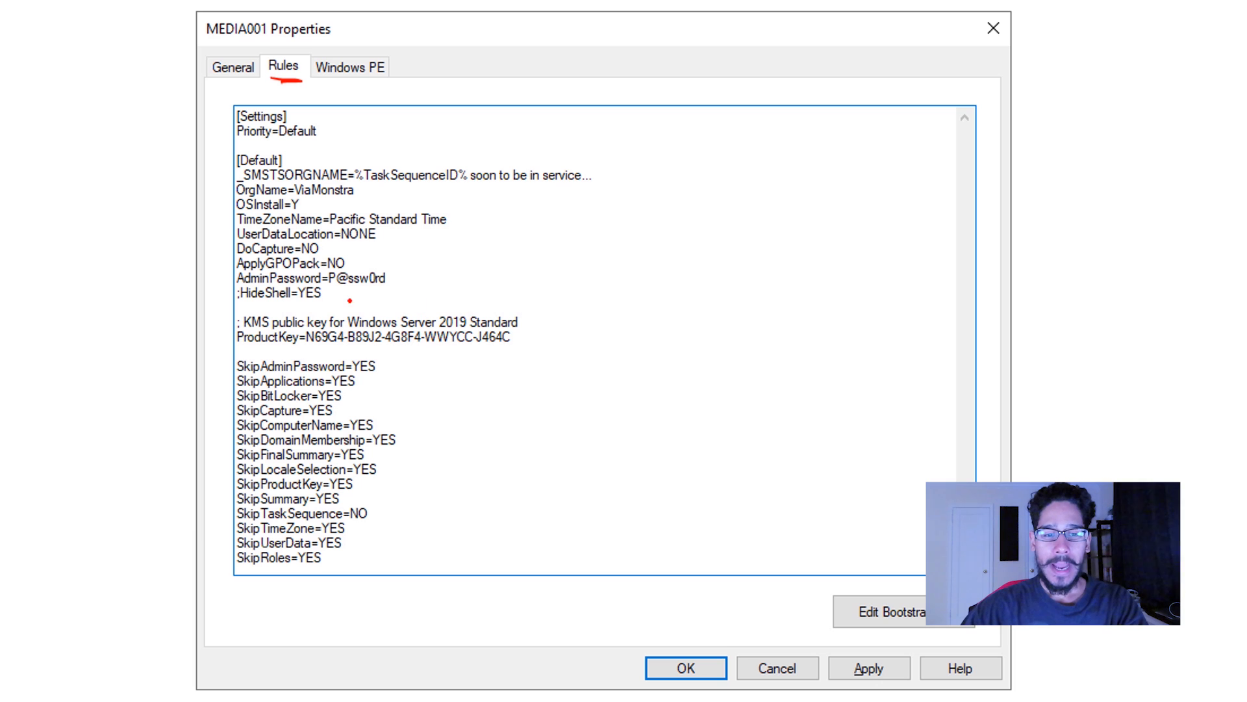
mouse_move(334, 298)
left_mouse_down()
mouse_move(212, 323)
mouse_move(355, 350)
mouse_move(479, 345)
mouse_move(516, 300)
mouse_move(331, 303)
left_mouse_up()
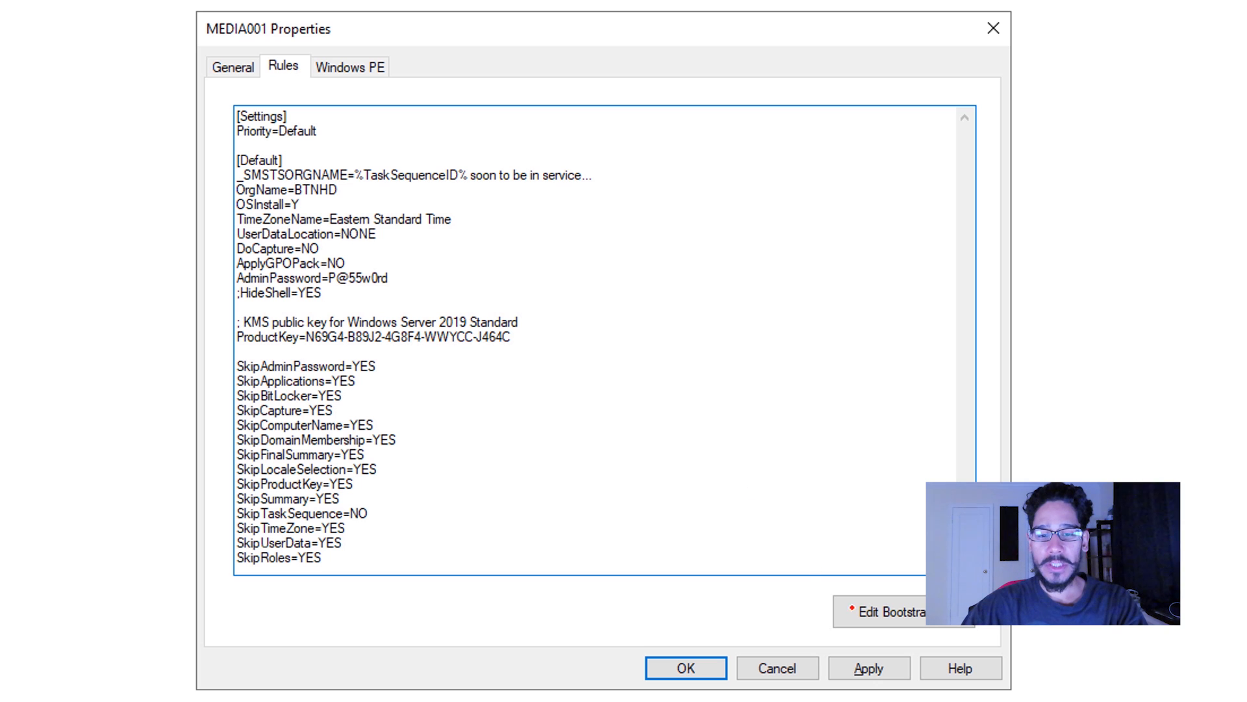
mouse_move(887, 630)
left_mouse_down()
mouse_move(806, 697)
mouse_move(916, 627)
left_mouse_up()
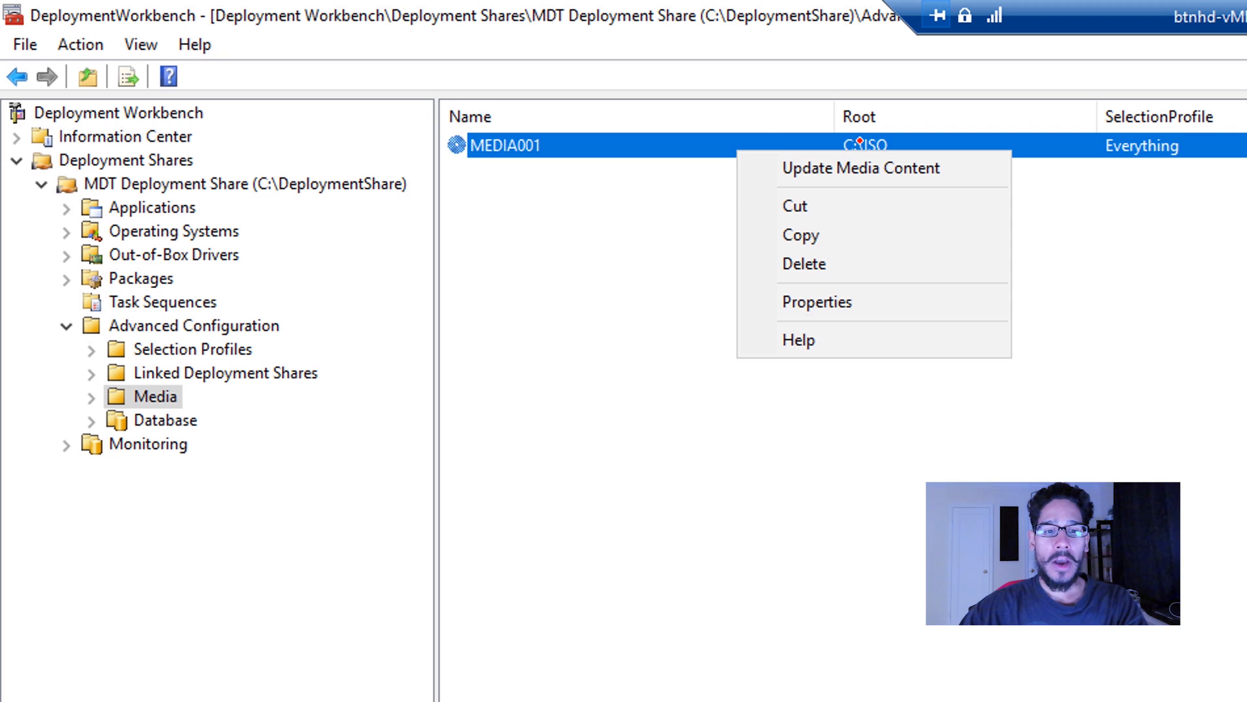
Update the content of MEDIA001 to generate the ISO, and check the BTNHDSCCM image in C:\ISO.
mouse_move(860, 140)
left_mouse_down()
mouse_move(747, 198)
mouse_move(958, 142)
left_mouse_up()
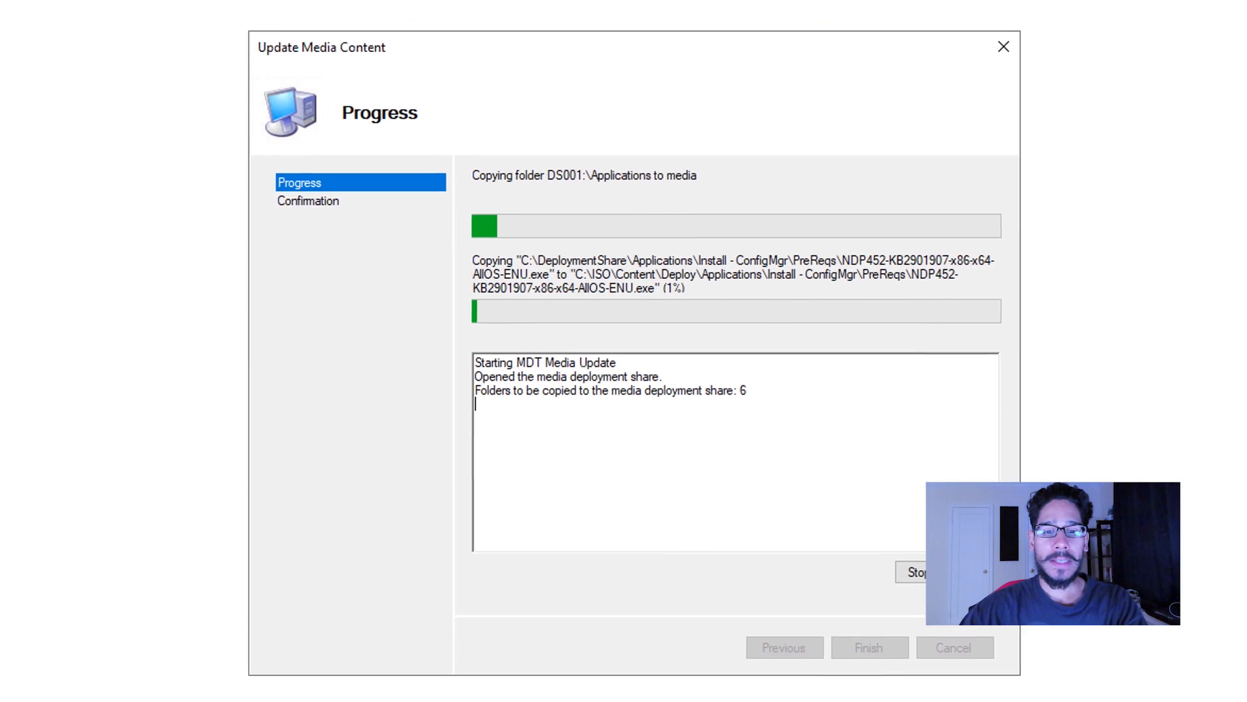
mouse_move(558, 76)
left_mouse_down()
mouse_move(555, 151)
mouse_move(570, 145)
left_mouse_up()
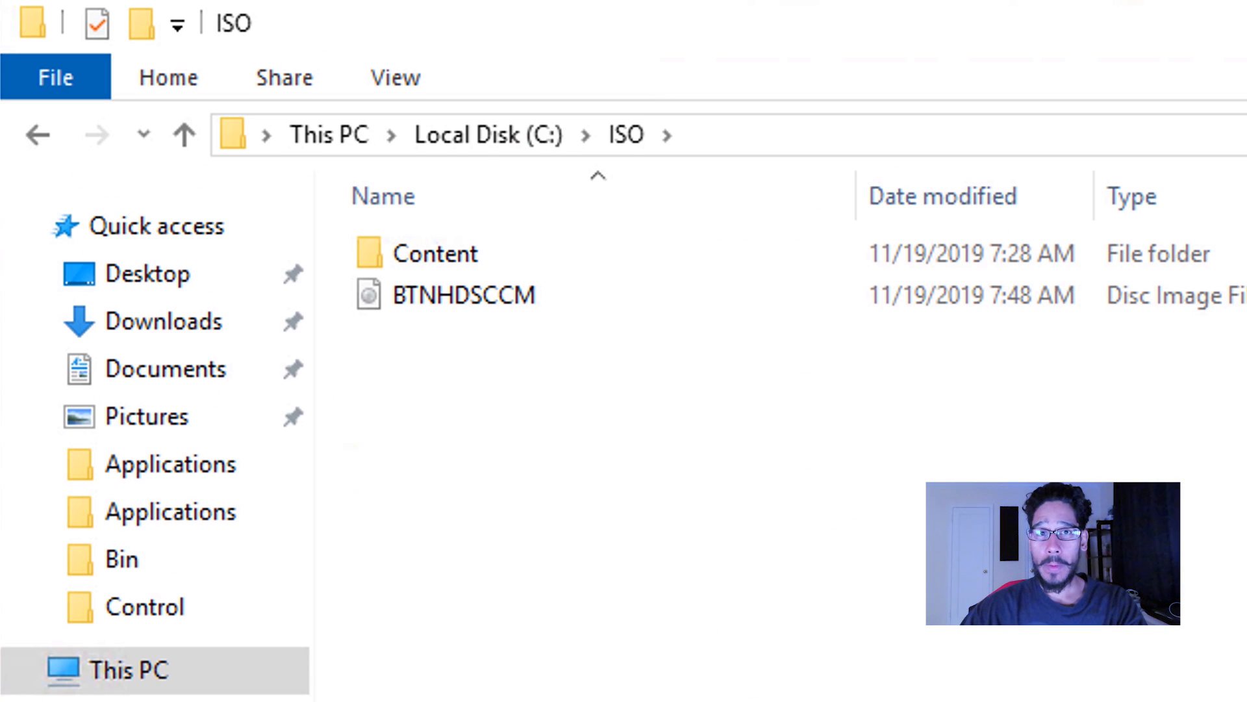
mouse_move(550, 271)
left_mouse_down()
mouse_move(326, 315)
mouse_move(567, 338)
mouse_move(532, 273)
left_mouse_up()
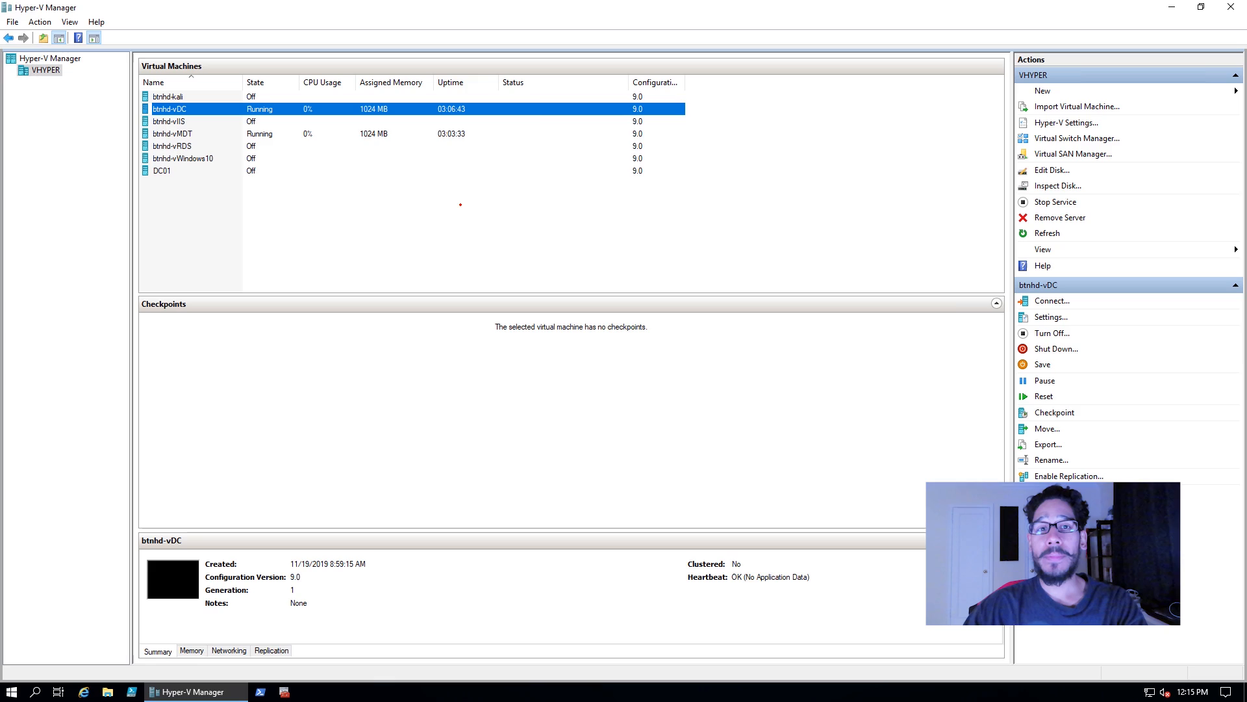
Switch to Hyper-V Manager, start creating a new virtual machine and name it btnhd-vSCCM.
mouse_move(983, 94)
left_mouse_down()
mouse_move(1023, 92)
mouse_move(1014, 104)
left_mouse_up()
left_click(782, 206)
mouse_move(960, 213)
left_mouse_down()
mouse_move(1030, 221)
mouse_move(1016, 227)
left_mouse_up()
left_click(1097, 209)
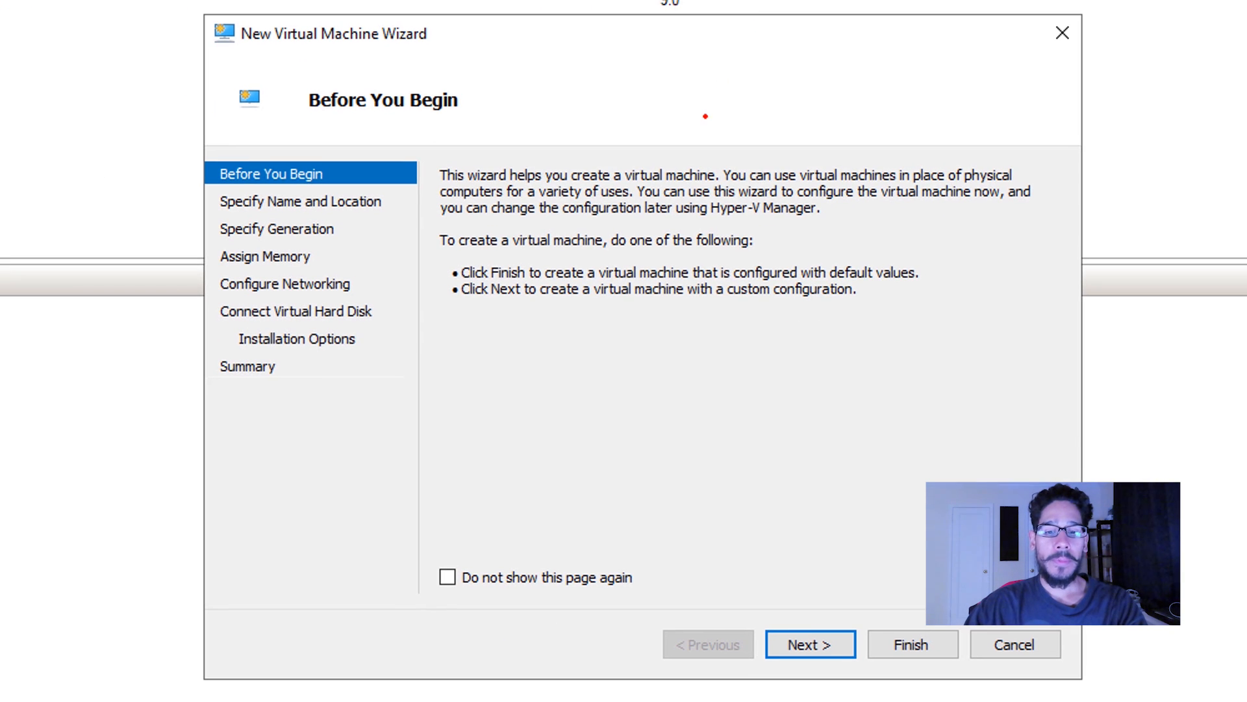
key("Return")
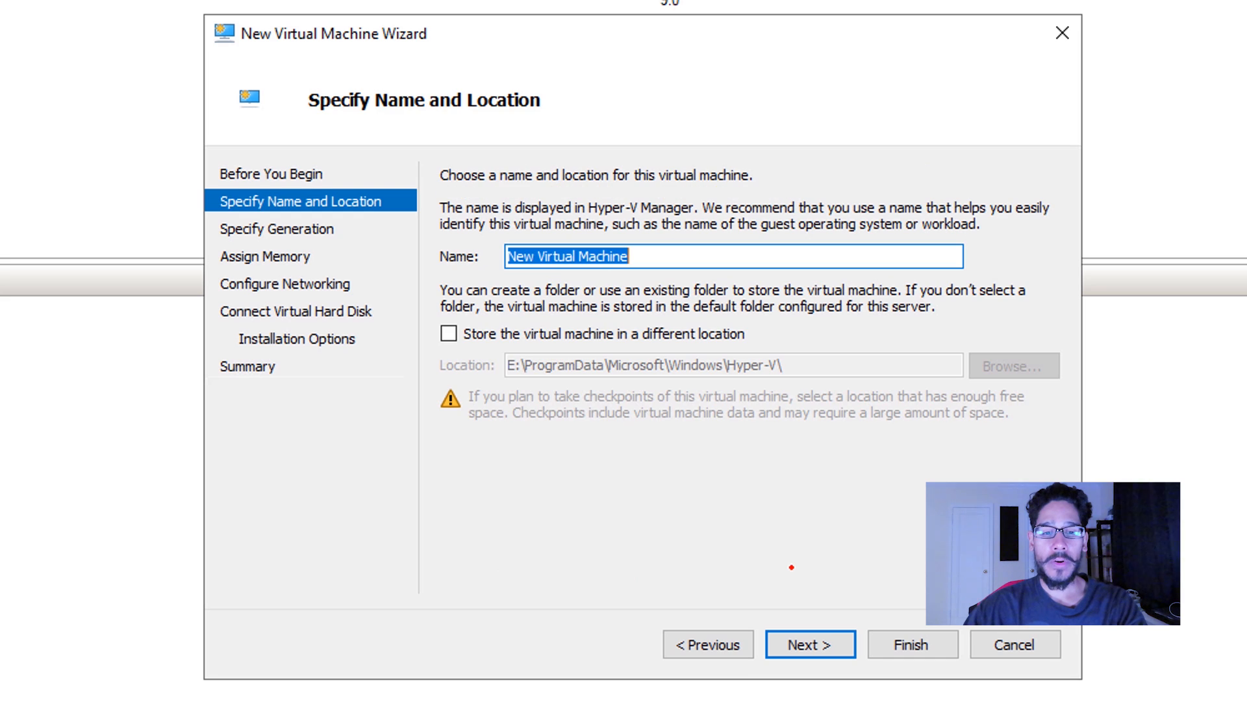
left_click_drag(643, 218, 604, 224)
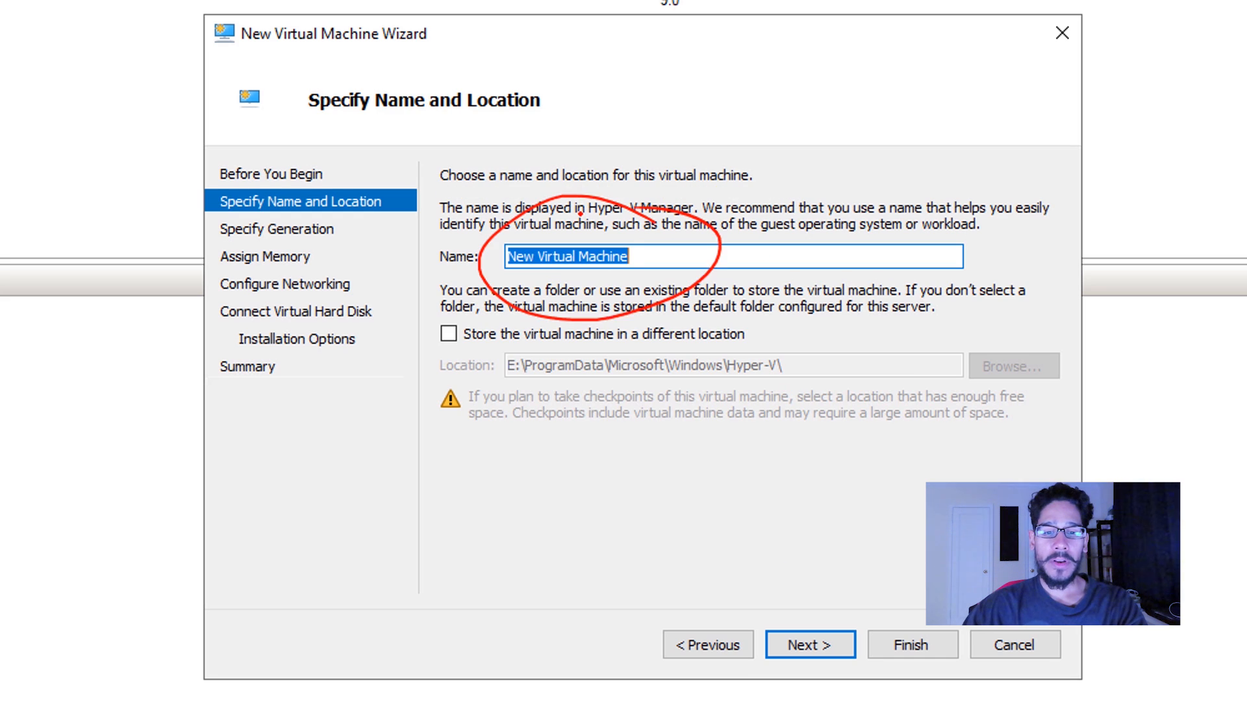
key("Escape")
type("btnhd-vSCCM")
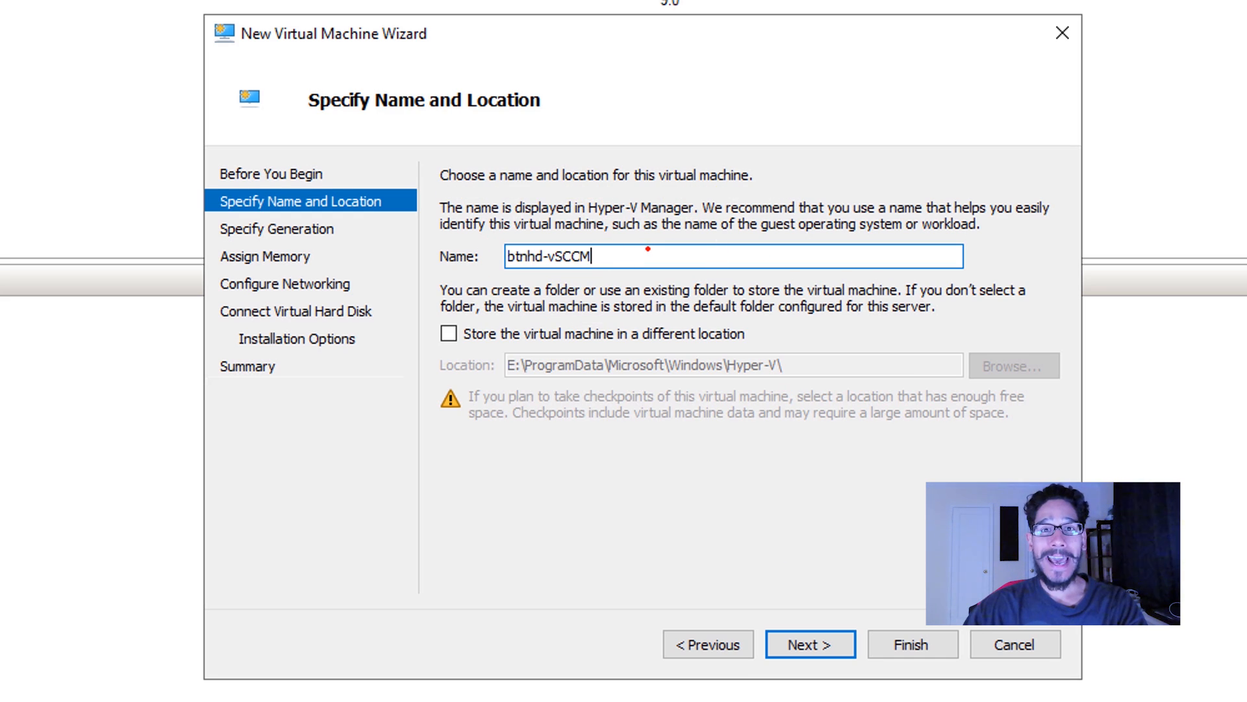
key("Return")
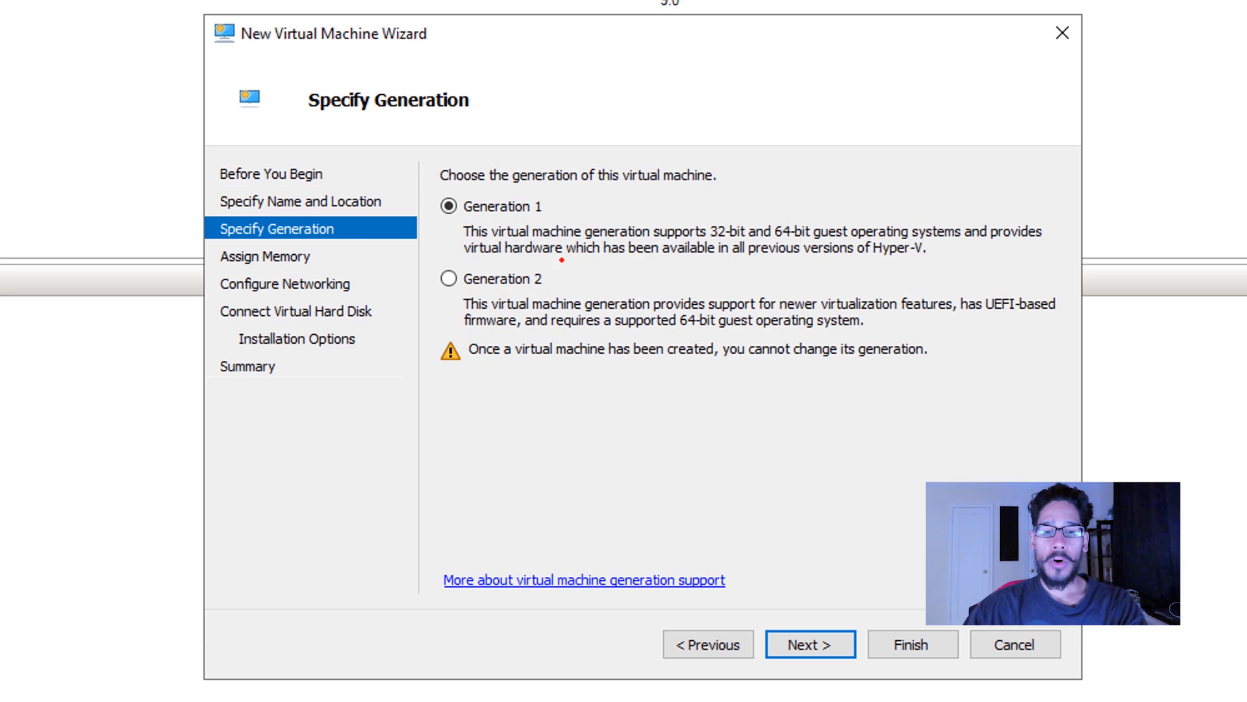
Make the virtual machine Generation 2 and assign its startup memory.
mouse_move(537, 262)
left_mouse_down()
mouse_move(449, 253)
mouse_move(604, 256)
mouse_move(534, 246)
left_mouse_up()
key("Return")
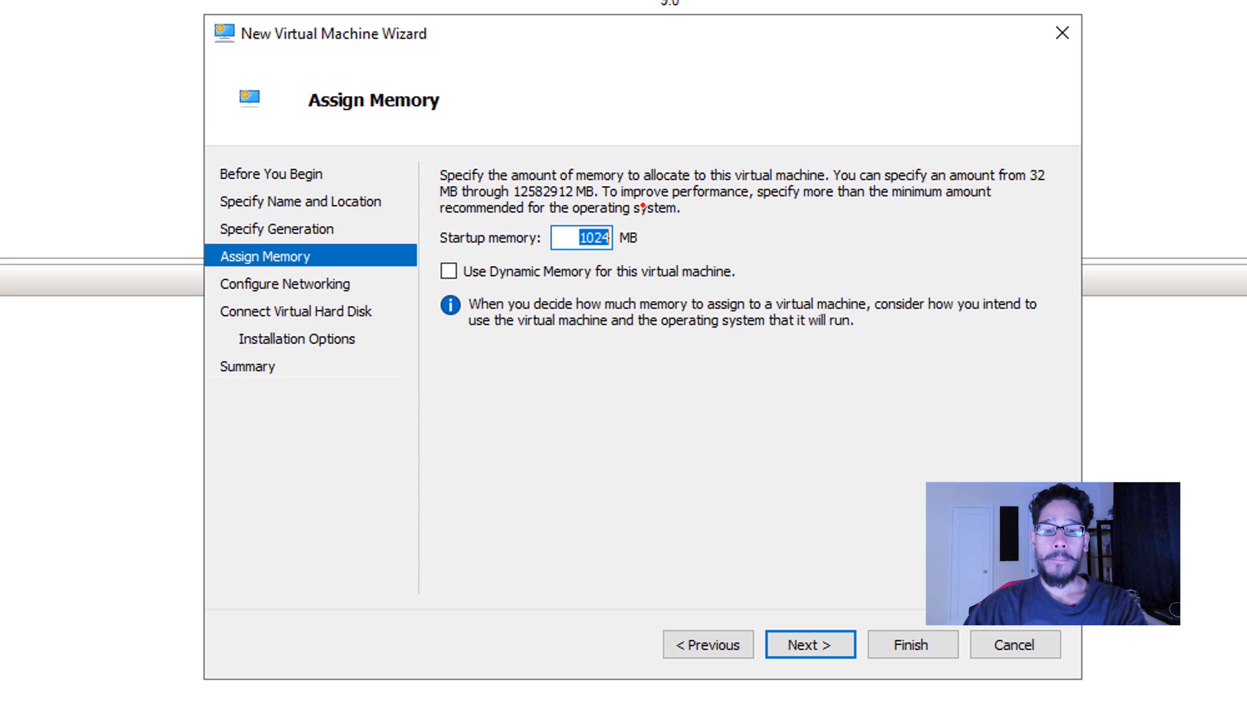
mouse_move(643, 208)
left_mouse_down()
mouse_move(622, 316)
mouse_move(628, 207)
left_mouse_up()
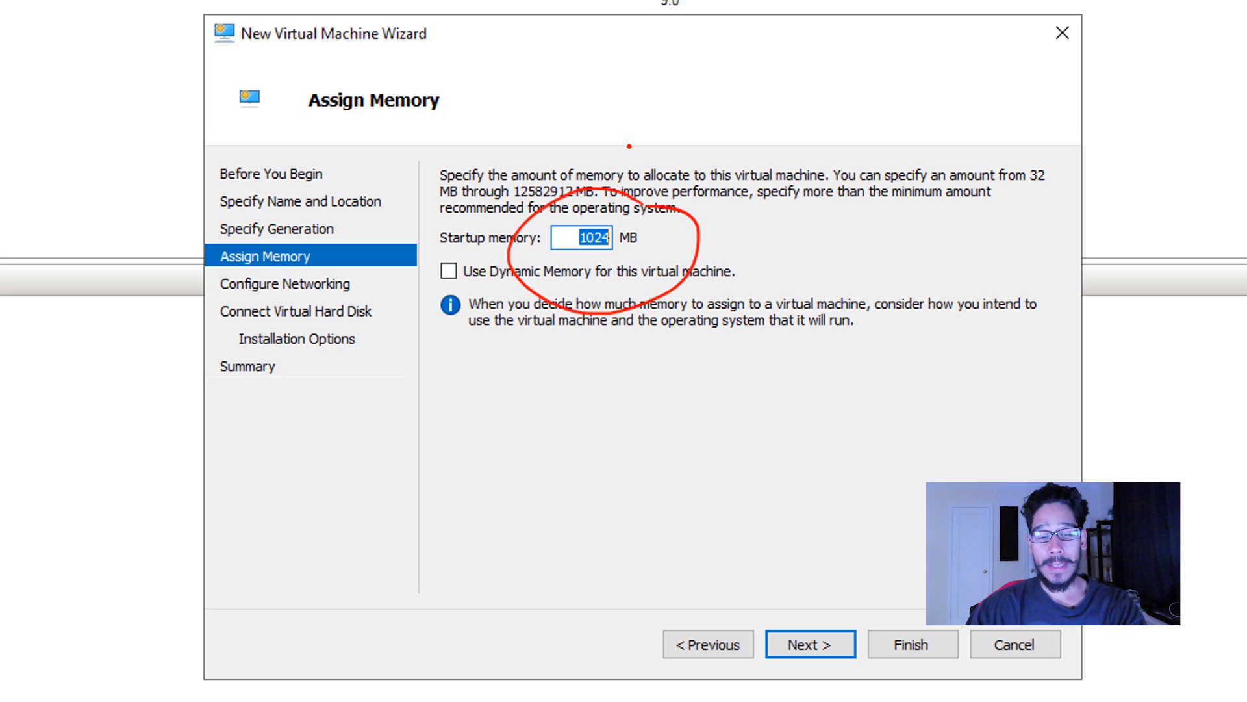
key("Return")
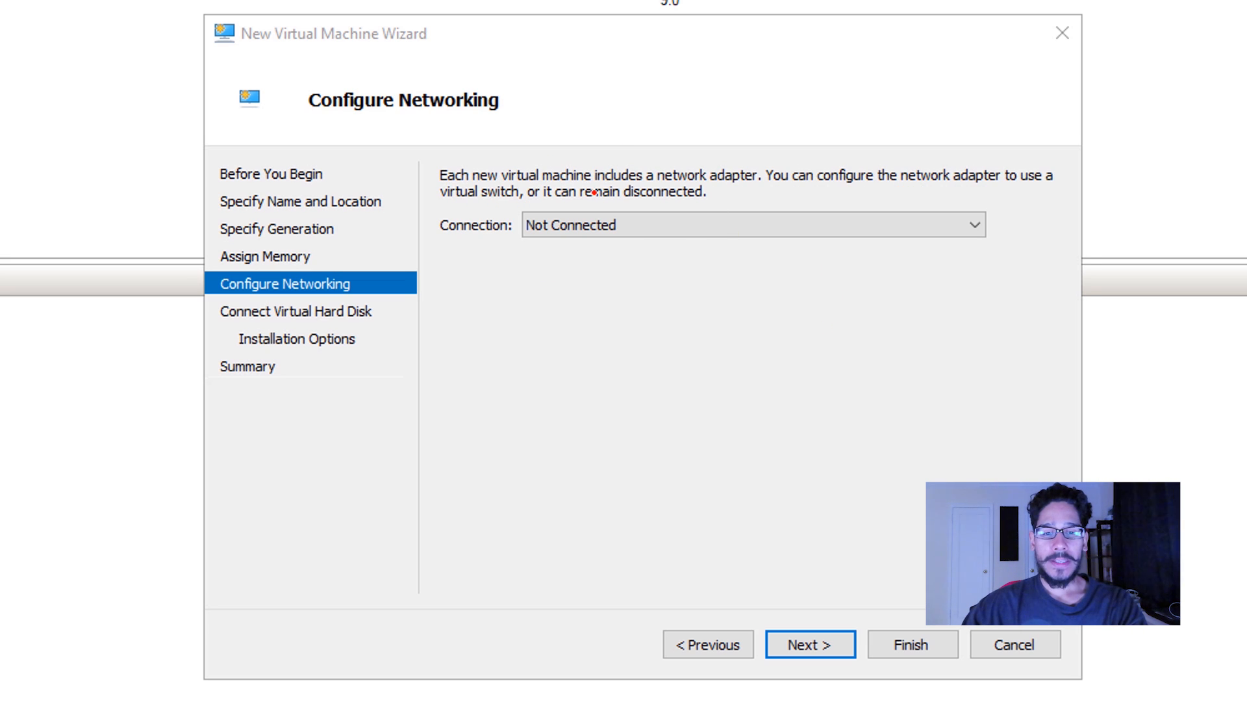
Configure the virtual machine's network connection and create the virtual hard disk btnhd-vSCCM.vhdx for it.
mouse_move(640, 187)
left_mouse_down()
mouse_move(571, 297)
mouse_move(609, 188)
left_mouse_up()
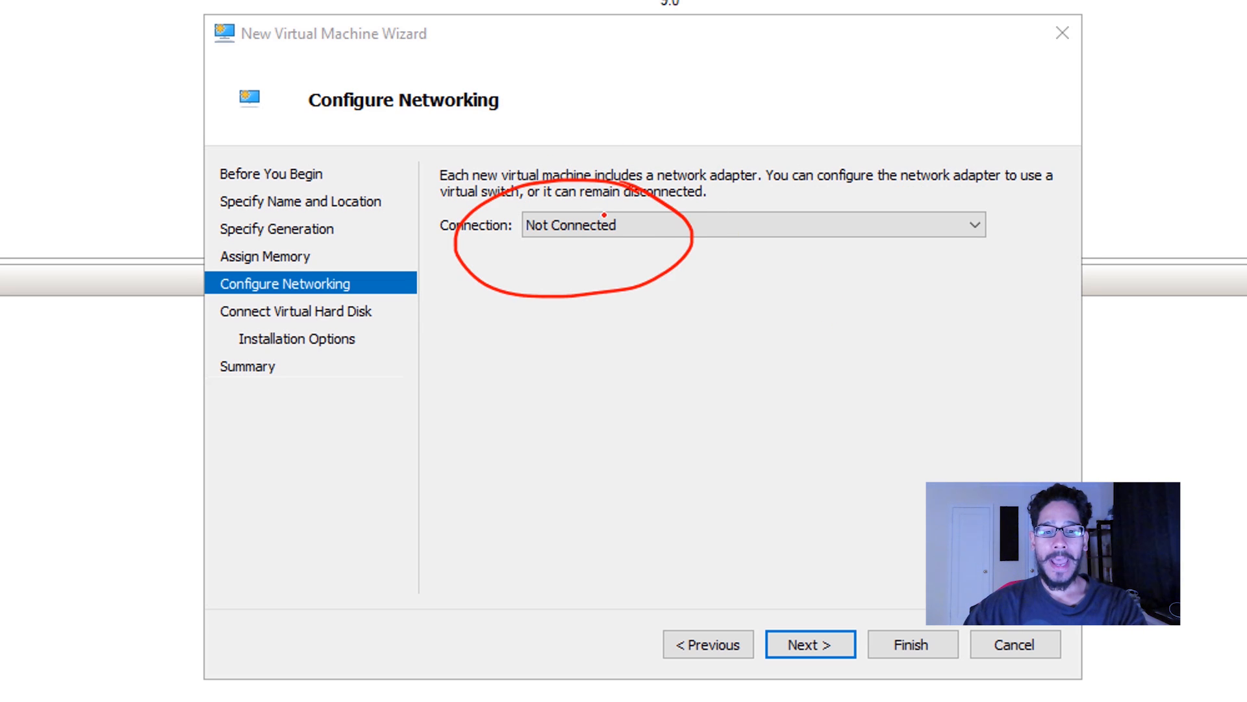
key("Return")
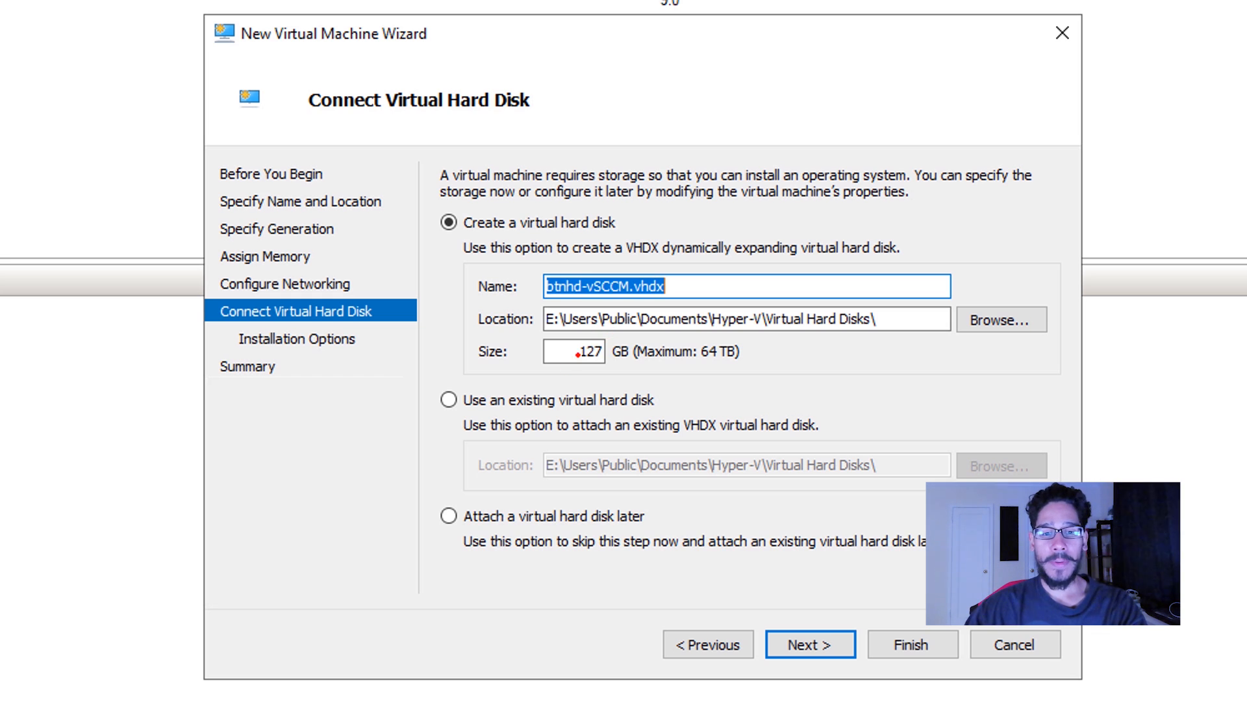
mouse_move(610, 319)
left_mouse_down()
mouse_move(534, 334)
mouse_move(658, 335)
mouse_move(606, 313)
left_mouse_up()
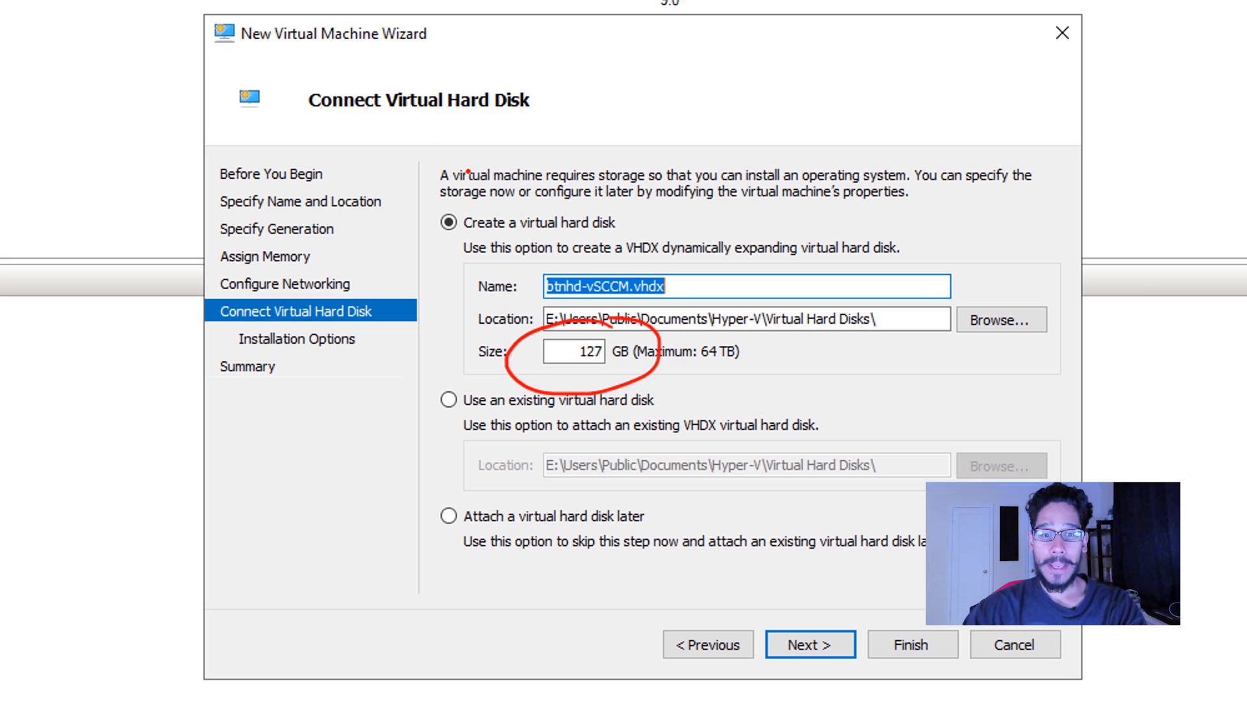
key("Return")
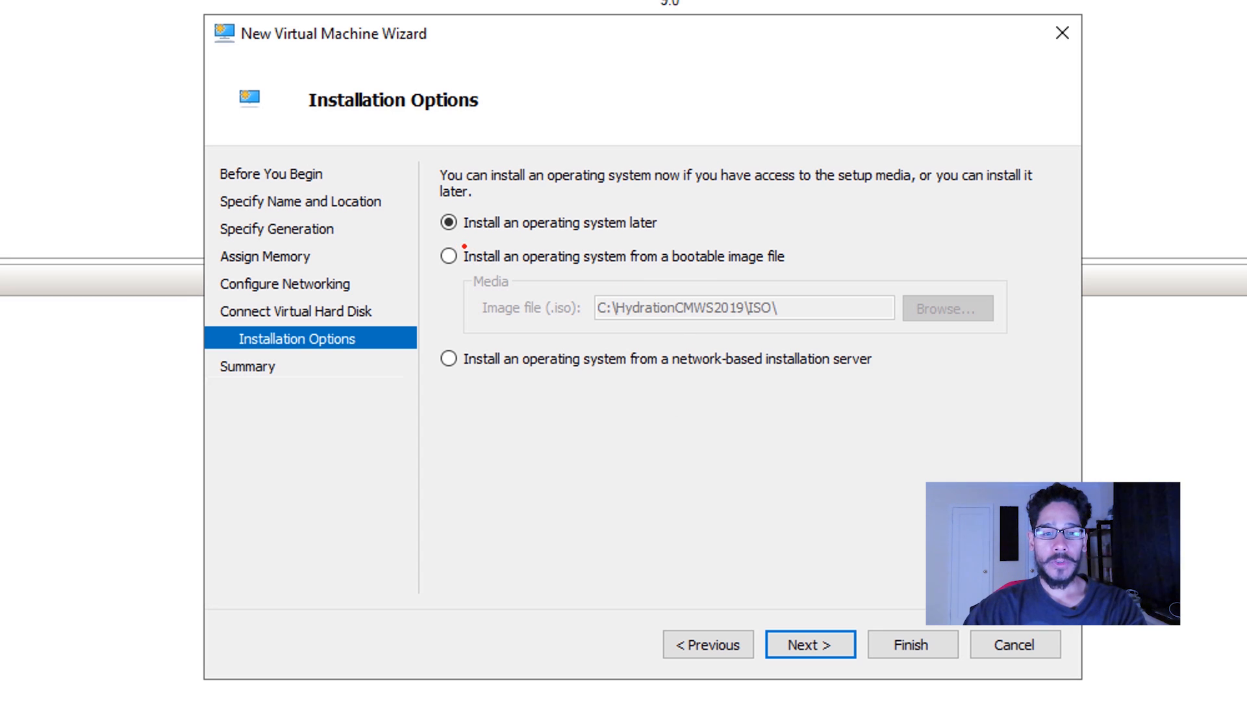
Choose to install the operating system from the bootable image BTNHDSCCM.iso and finish creating the virtual machine.
mouse_move(464, 245)
left_mouse_down()
mouse_move(439, 239)
mouse_move(496, 260)
left_mouse_up()
key("Right")
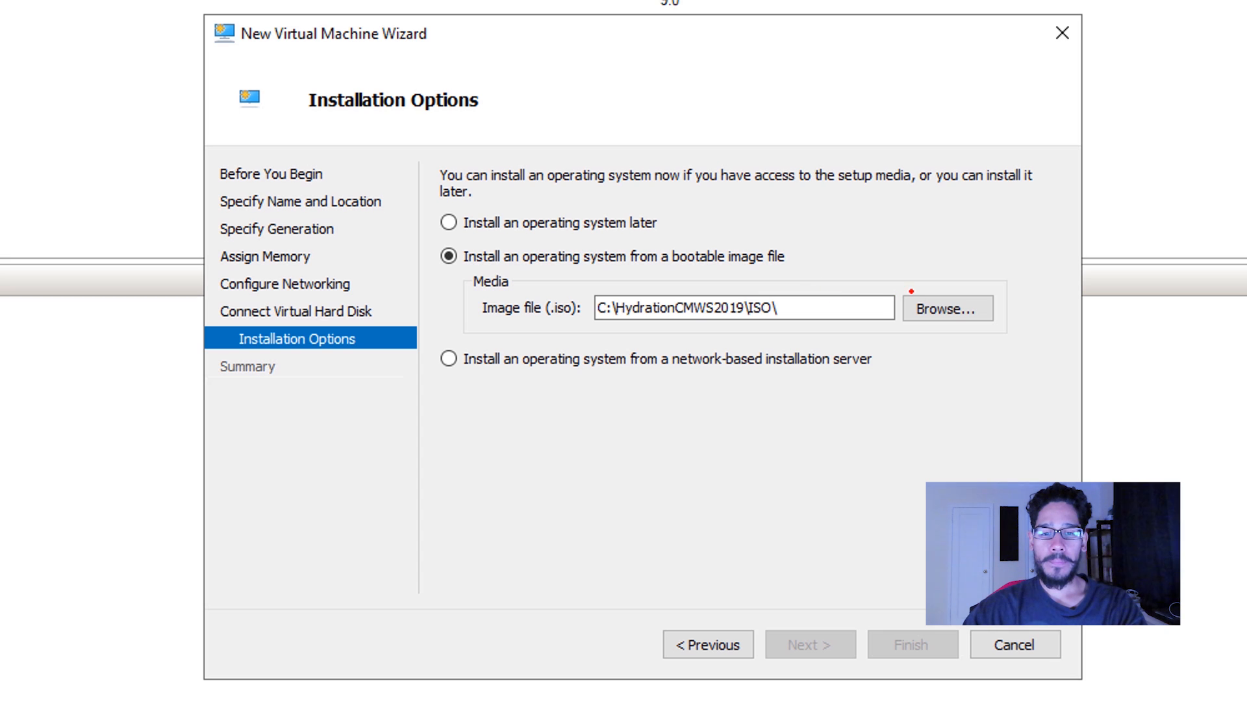
left_click_drag(941, 256, 1039, 280)
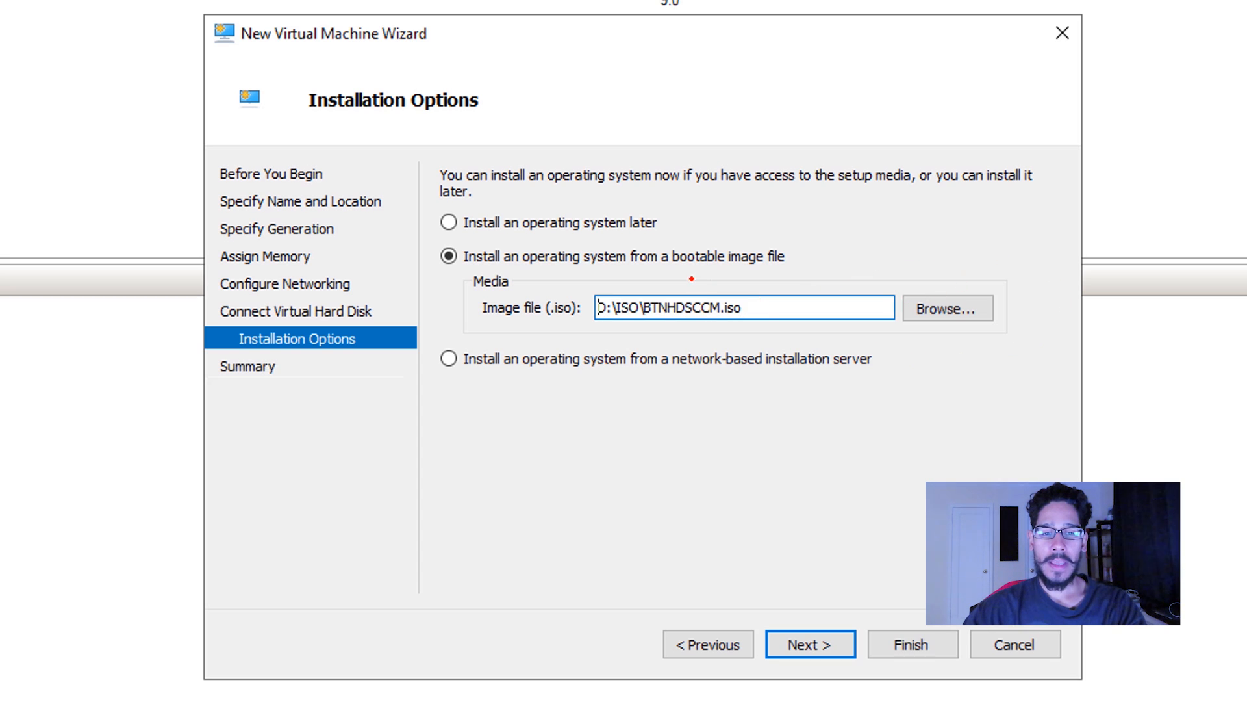
mouse_move(714, 271)
left_mouse_down()
mouse_move(669, 259)
mouse_move(805, 325)
mouse_move(716, 262)
left_mouse_up()
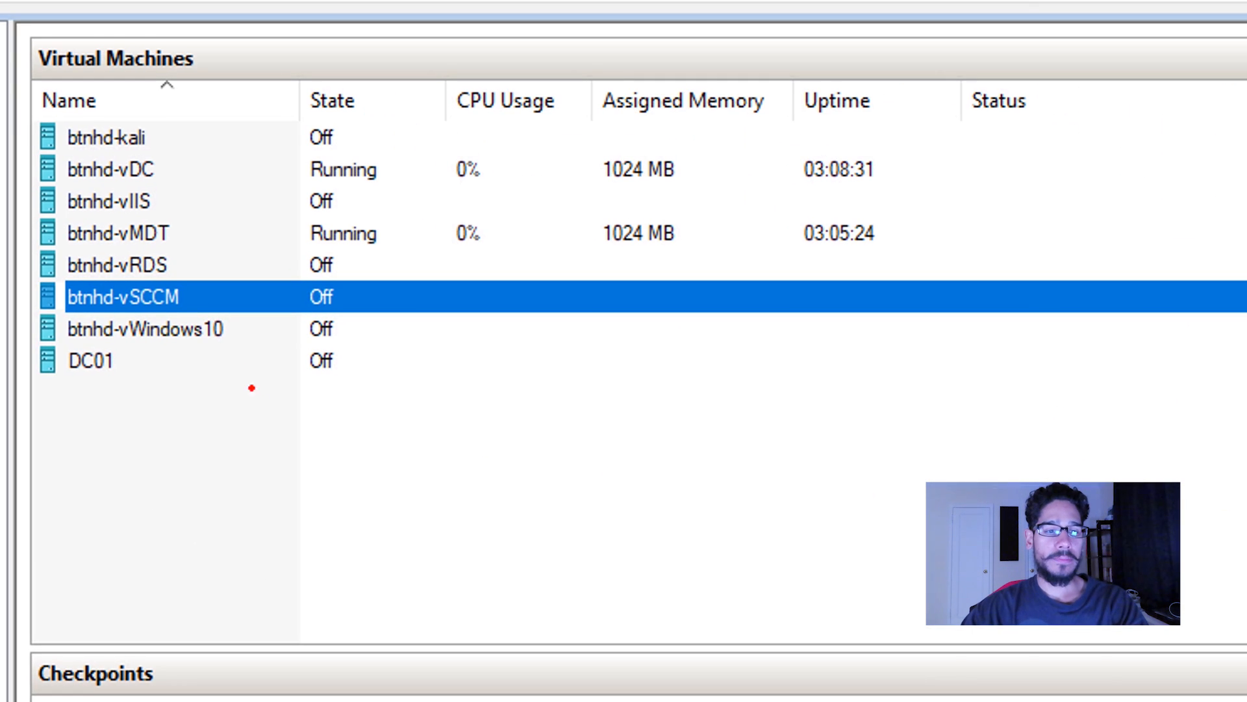
Connect to the btnhd-vSCCM virtual machine and start it.
mouse_move(193, 265)
left_mouse_down()
mouse_move(67, 346)
mouse_move(88, 276)
left_mouse_up()
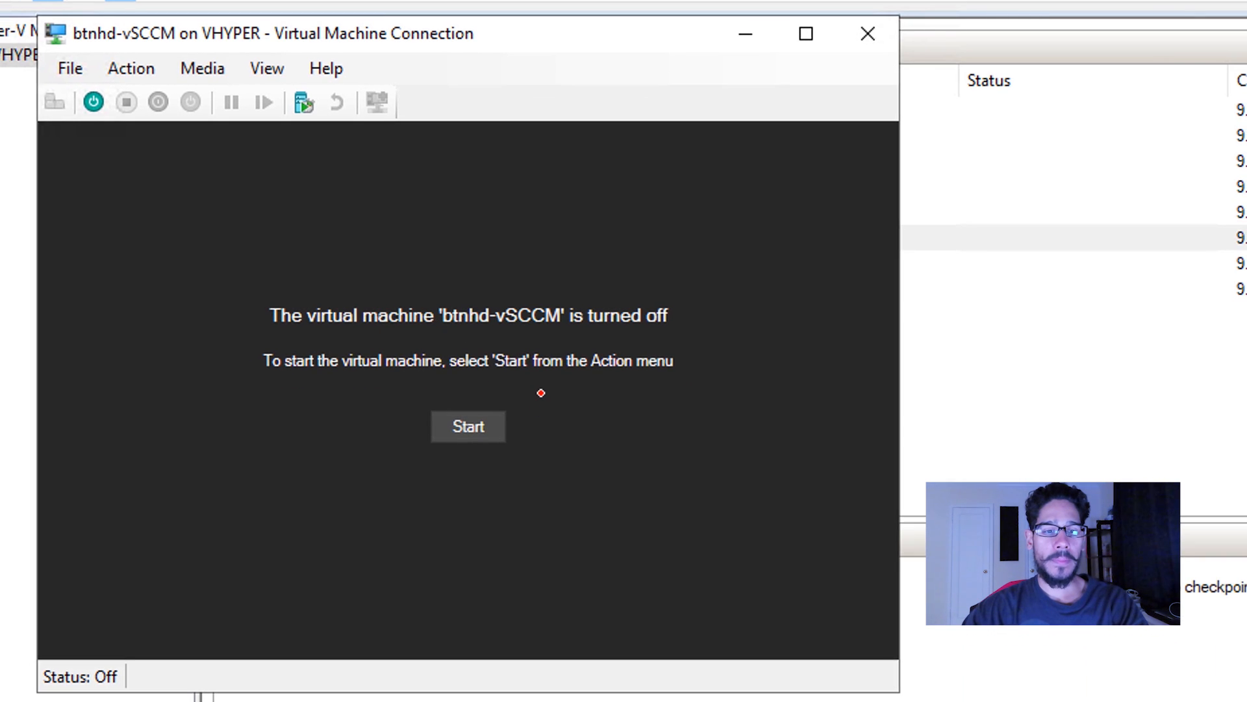
left_click_drag(540, 393, 543, 416)
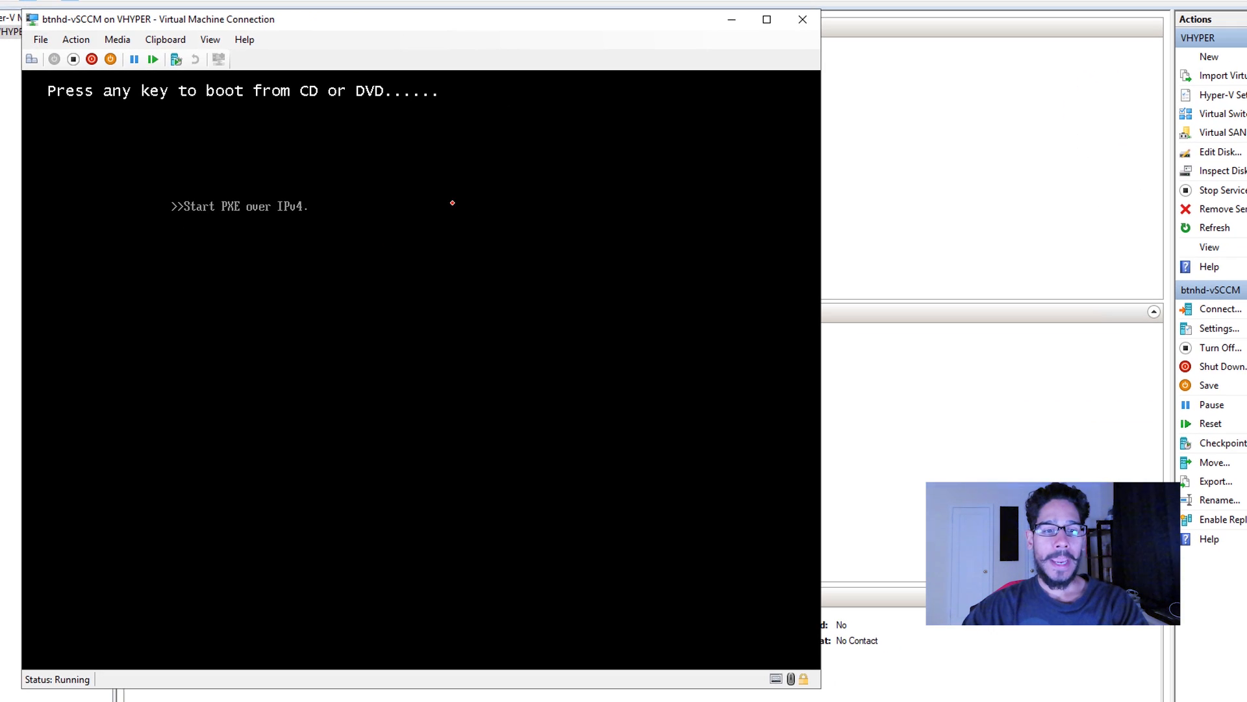
Boot the virtual machine from the attached installation disc to load the deployment environment.
key("Return")
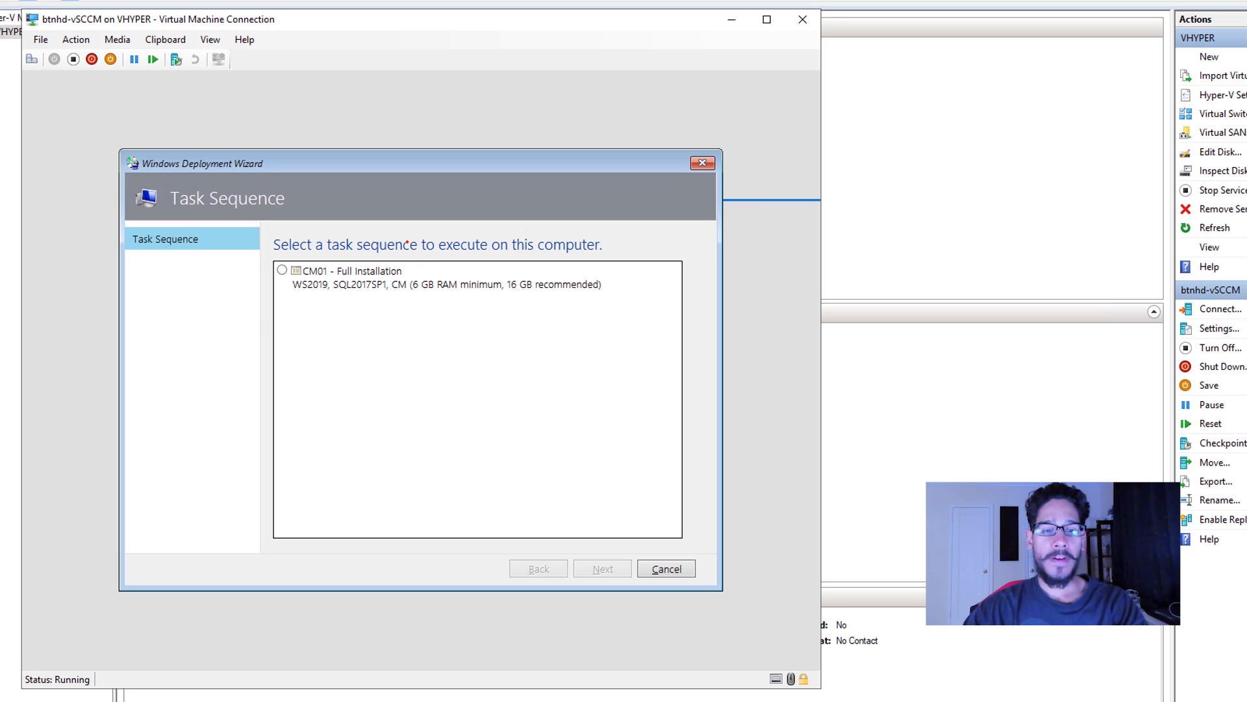
mouse_move(407, 243)
left_mouse_down()
mouse_move(260, 263)
mouse_move(538, 318)
mouse_move(500, 217)
mouse_move(390, 223)
left_mouse_up()
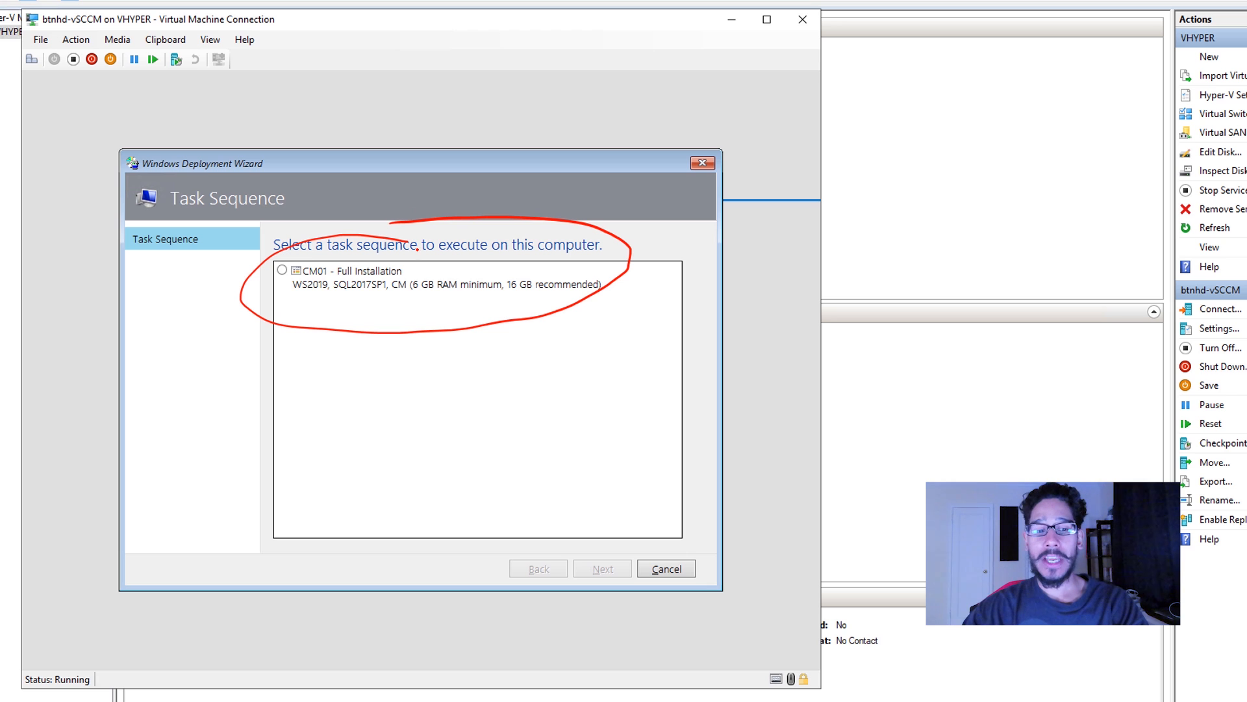
left_click_drag(263, 313, 316, 312)
mouse_move(300, 301)
left_mouse_down()
mouse_move(304, 326)
mouse_move(336, 345)
left_mouse_up()
left_click_drag(323, 337, 322, 362)
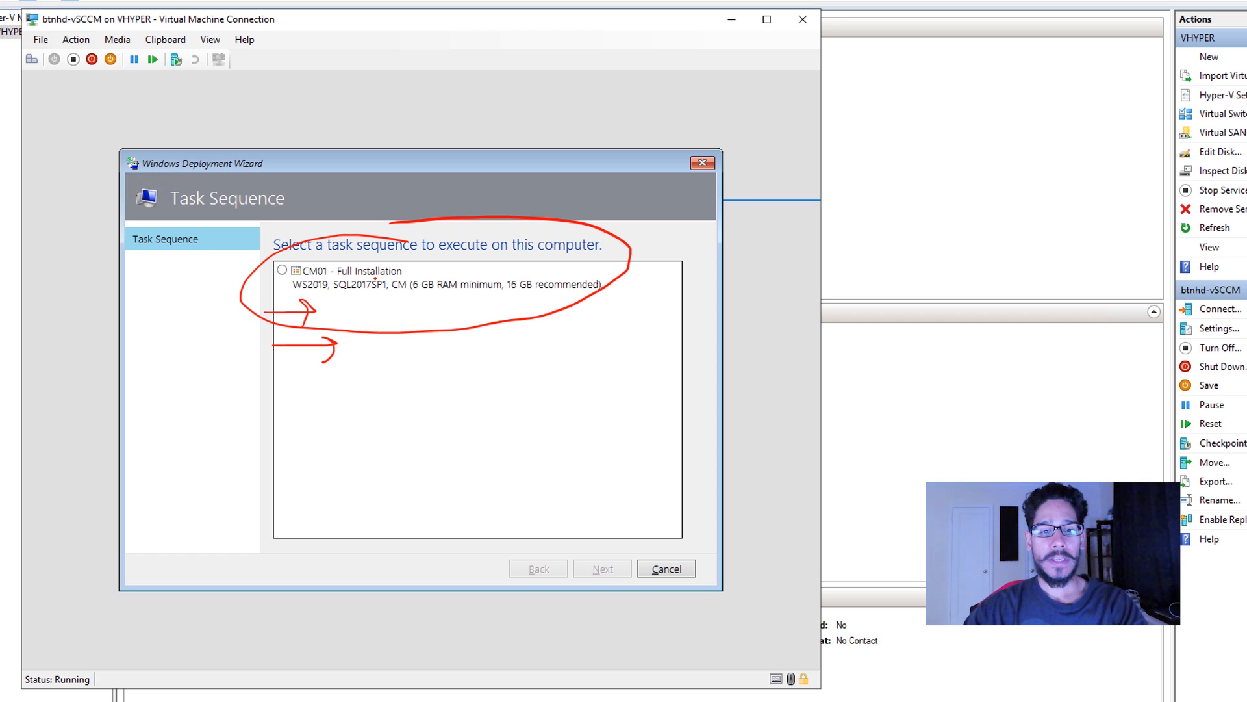
left_click_drag(440, 246, 419, 272)
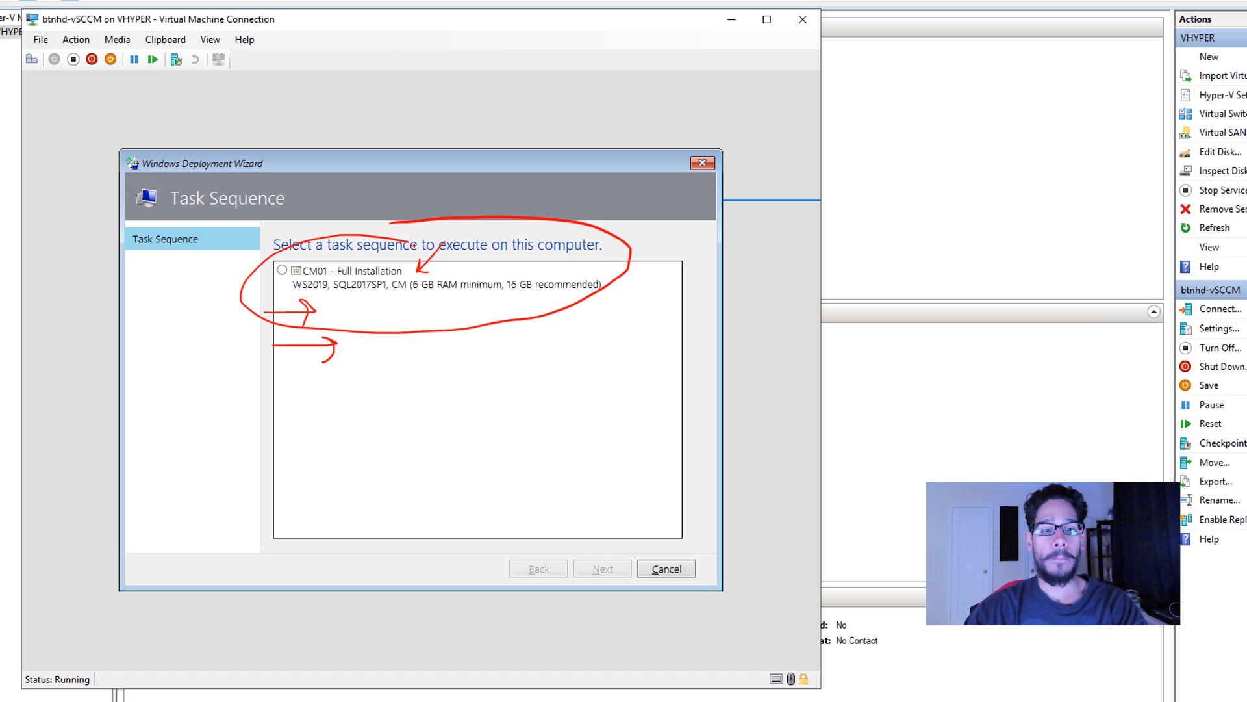
key("Escape")
Select the CM01 - Full Installation task sequence in the Windows Deployment Wizard and proceed with it.
left_click(303, 272)
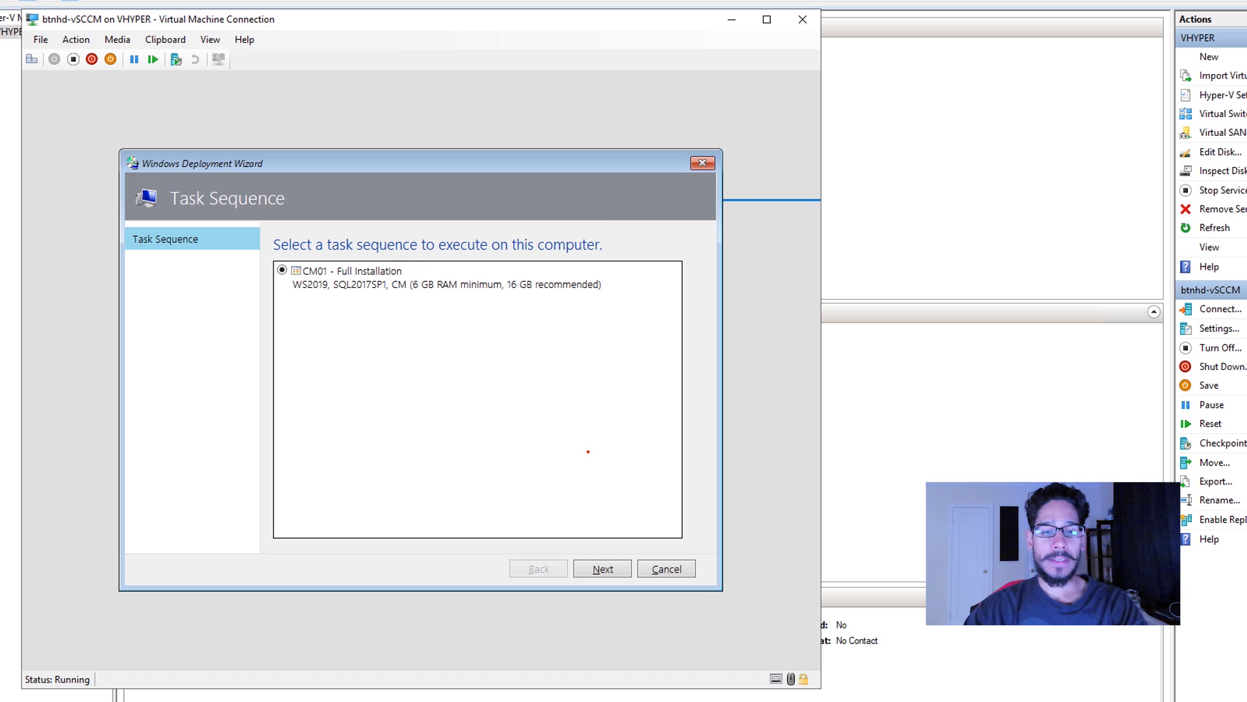
key("Return")
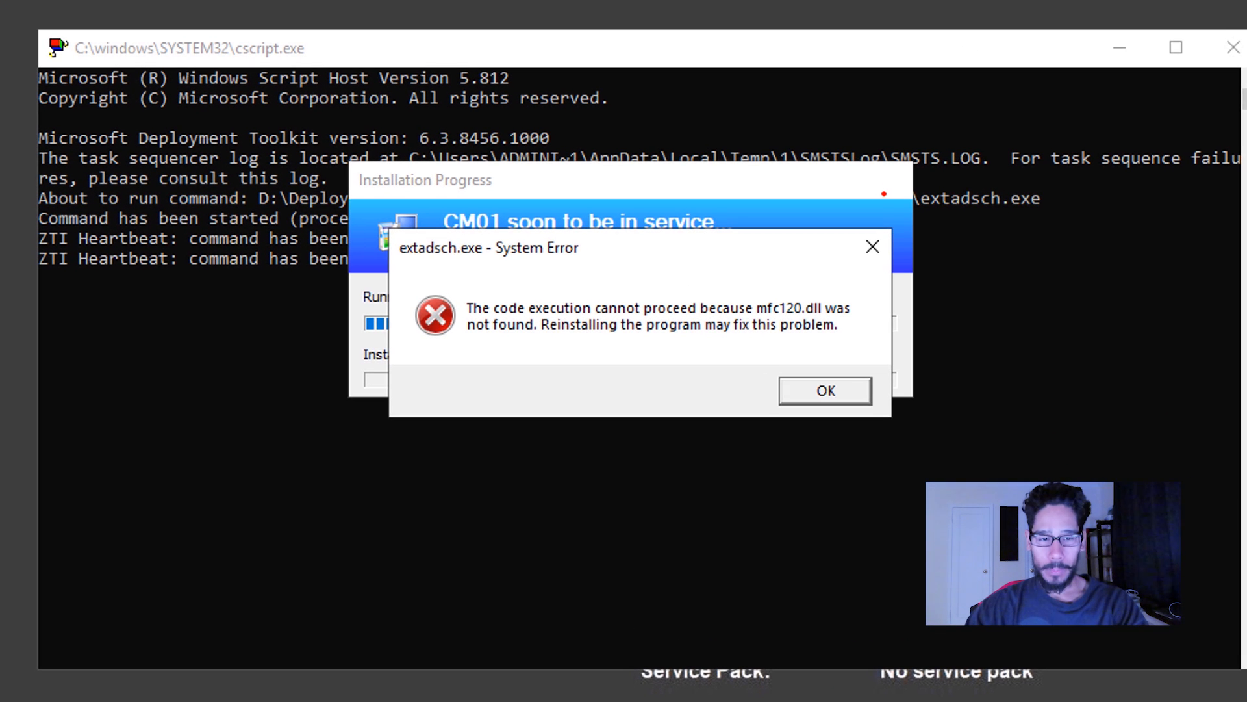
mouse_move(804, 249)
left_mouse_down()
mouse_move(657, 236)
mouse_move(450, 295)
mouse_move(695, 435)
mouse_move(800, 112)
mouse_move(747, 247)
mouse_move(753, 262)
mouse_move(763, 250)
left_mouse_up()
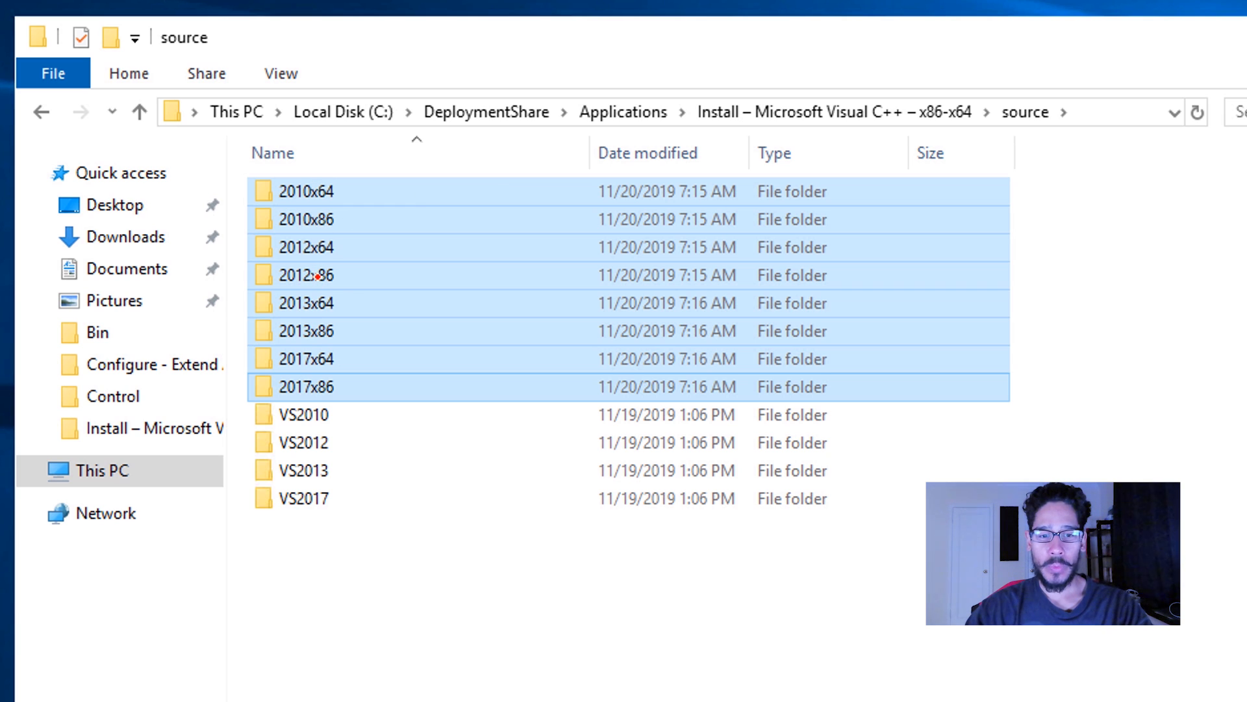
mouse_move(349, 399)
left_mouse_down()
mouse_move(245, 396)
mouse_move(358, 556)
mouse_move(342, 388)
left_mouse_up()
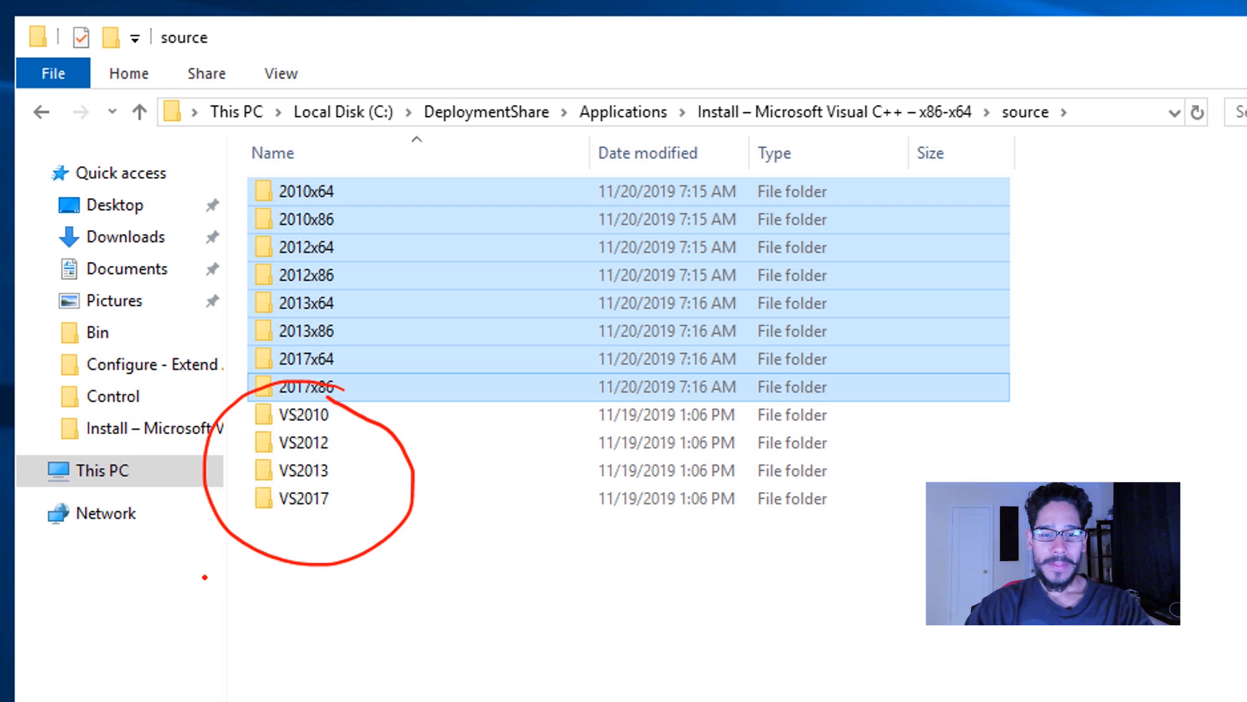
mouse_move(205, 577)
left_mouse_down()
mouse_move(259, 516)
mouse_move(265, 534)
left_mouse_up()
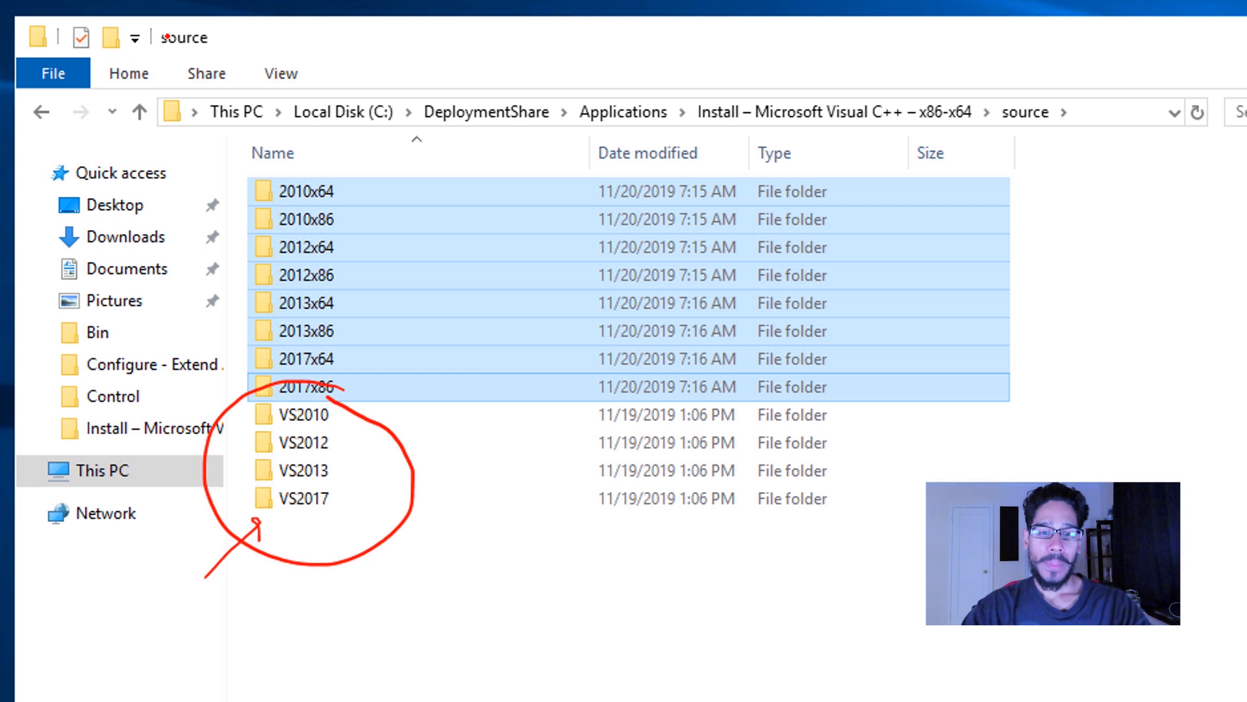
mouse_move(358, 173)
left_mouse_down()
mouse_move(376, 285)
mouse_move(360, 373)
left_mouse_up()
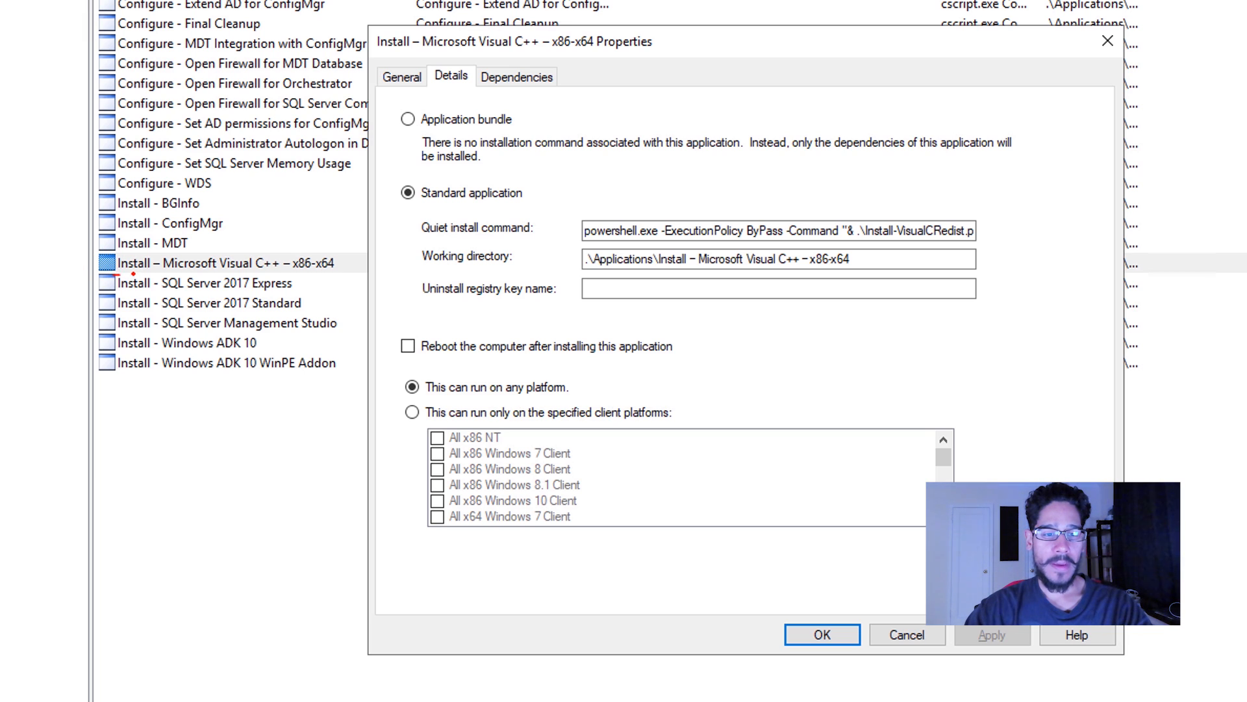
left_click_drag(133, 274, 333, 280)
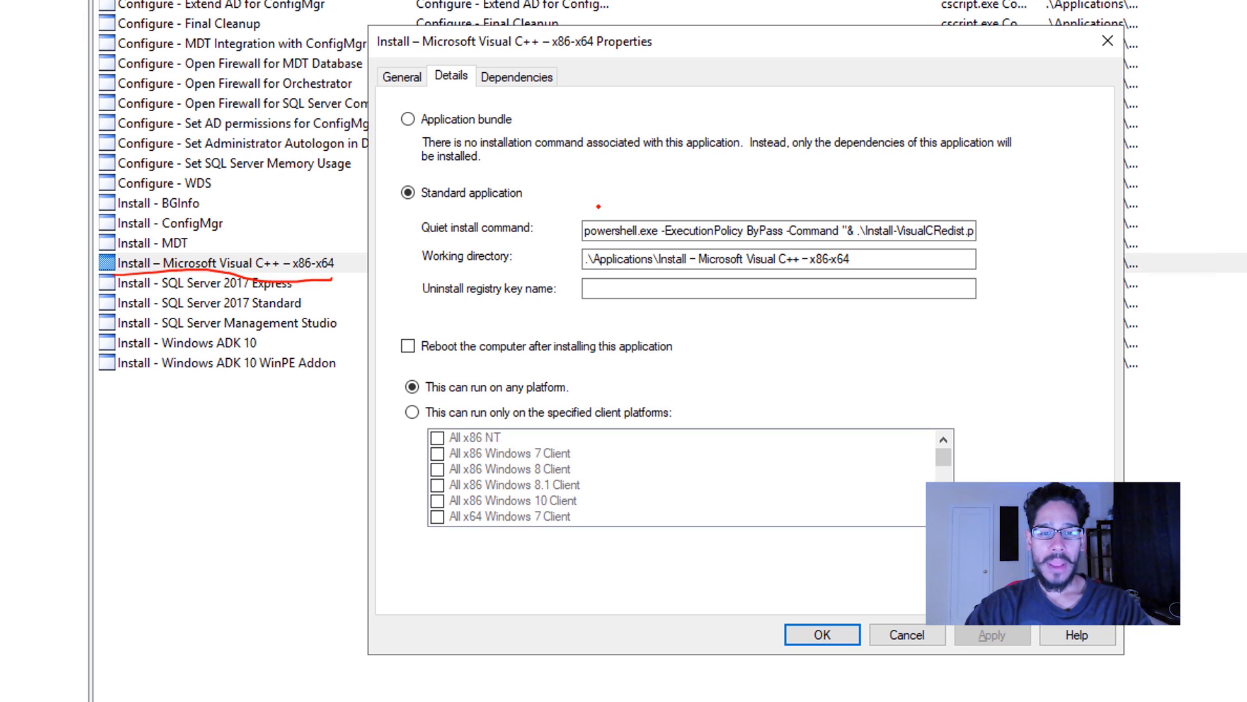
mouse_move(602, 204)
left_mouse_down()
mouse_move(555, 198)
mouse_move(719, 304)
mouse_move(1018, 224)
mouse_move(887, 170)
mouse_move(669, 168)
mouse_move(602, 187)
left_mouse_up()
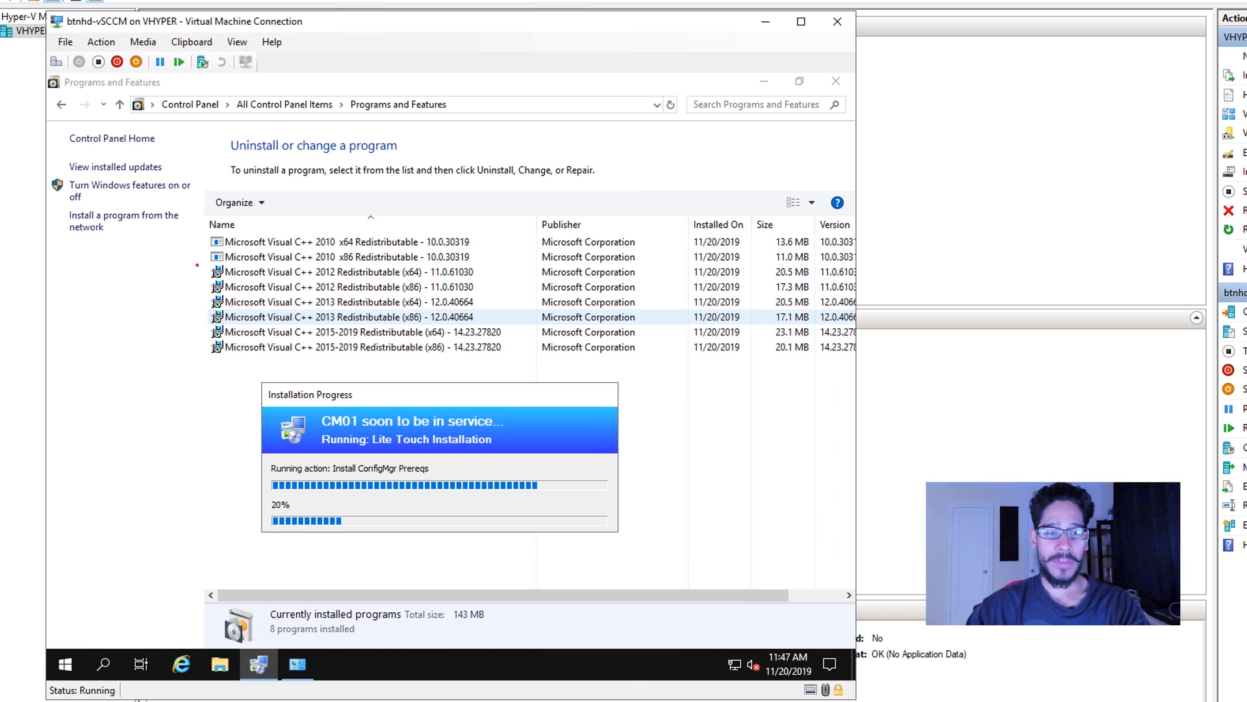
mouse_move(196, 265)
left_mouse_down()
mouse_move(204, 326)
mouse_move(271, 384)
left_mouse_up()
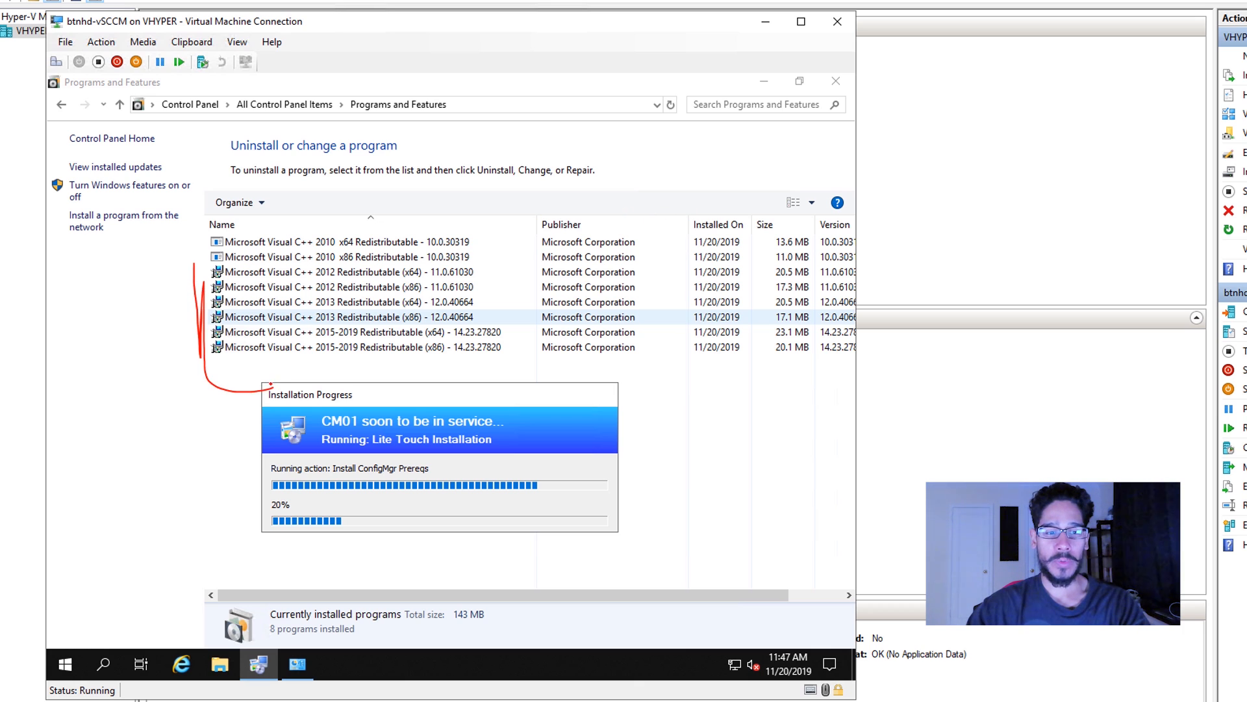
left_click_drag(200, 267, 255, 256)
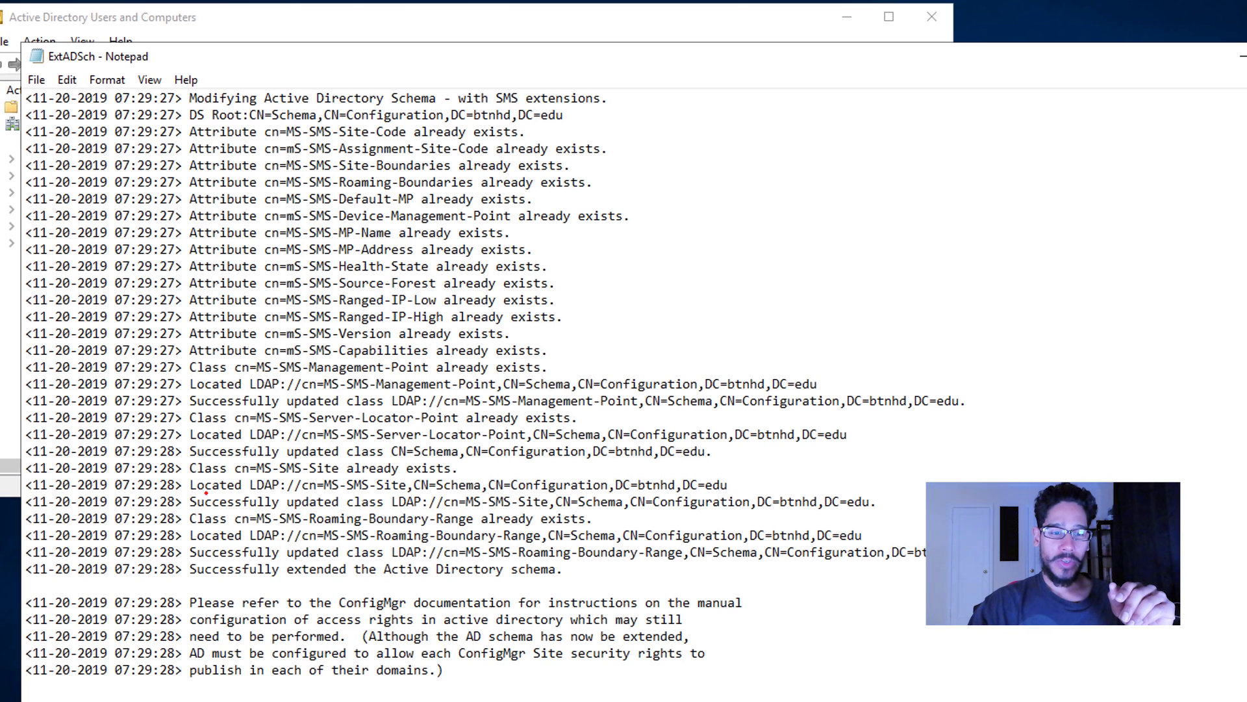
mouse_move(215, 551)
left_mouse_down()
mouse_move(148, 560)
mouse_move(230, 601)
mouse_move(549, 604)
mouse_move(531, 519)
mouse_move(341, 516)
mouse_move(226, 542)
left_mouse_up()
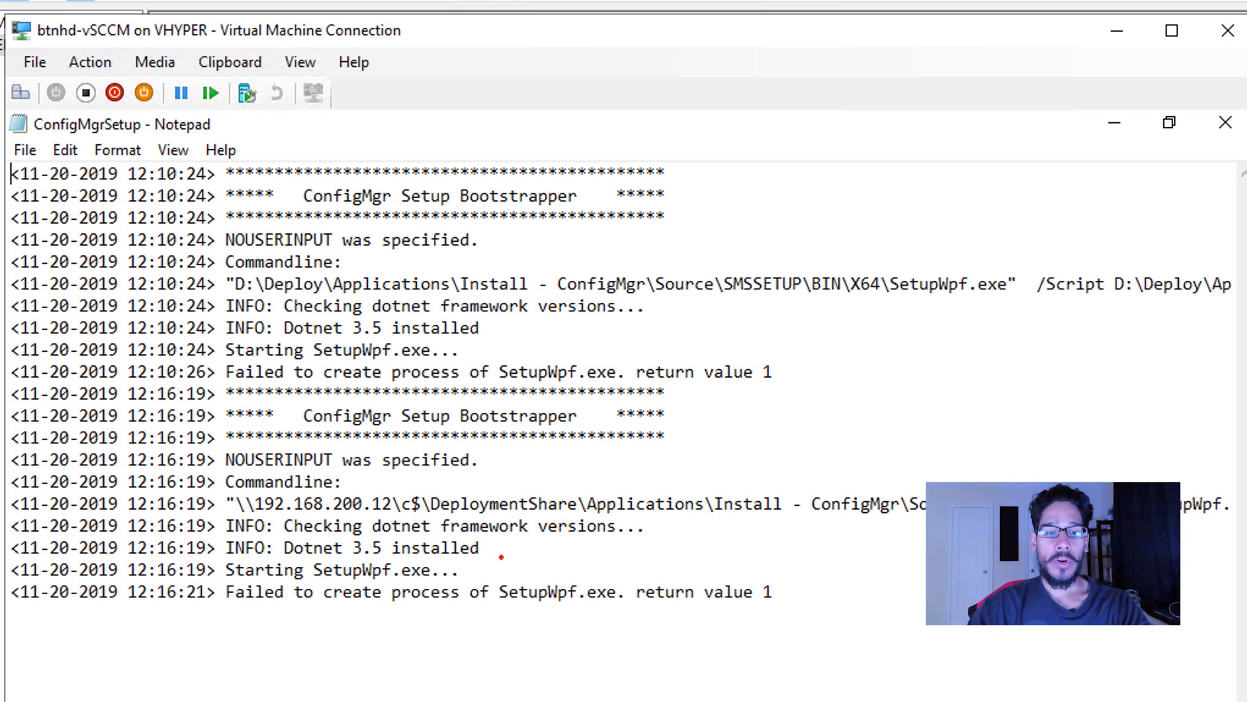
mouse_move(501, 552)
left_mouse_down()
mouse_move(341, 533)
mouse_move(312, 633)
mouse_move(783, 594)
mouse_move(629, 529)
mouse_move(458, 522)
left_mouse_up()
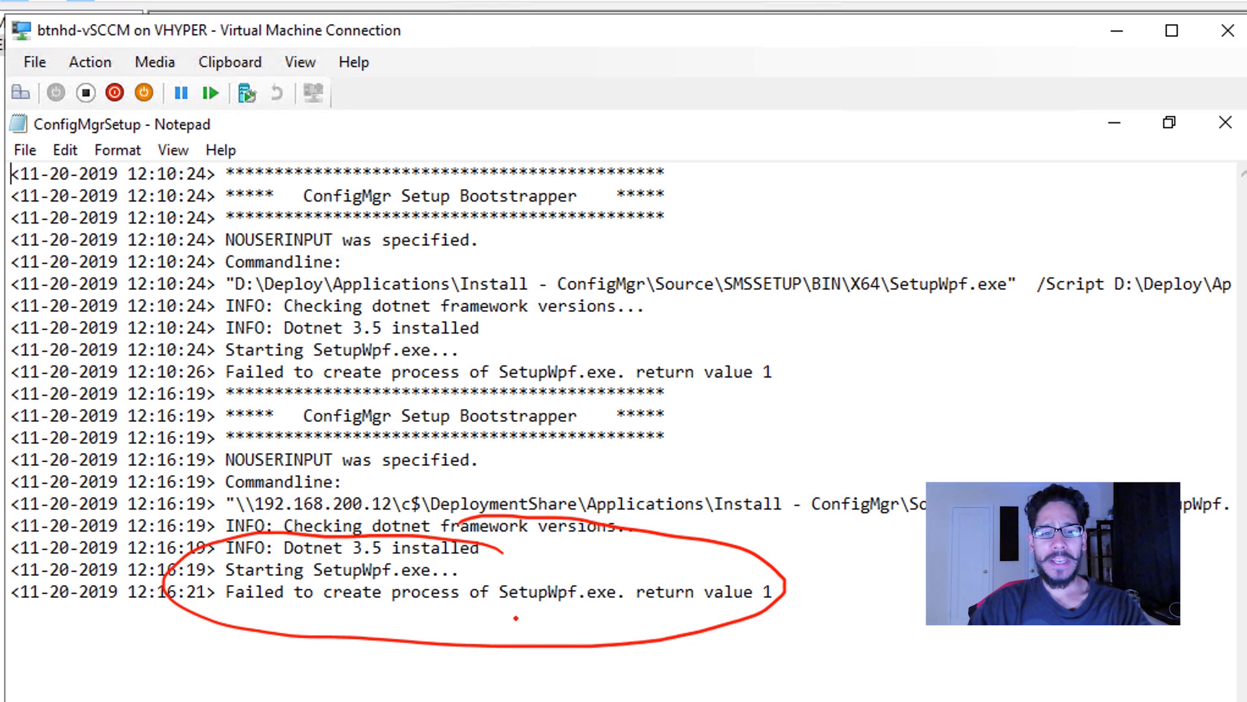
mouse_move(515, 618)
left_mouse_down()
mouse_move(623, 615)
mouse_move(522, 625)
left_mouse_up()
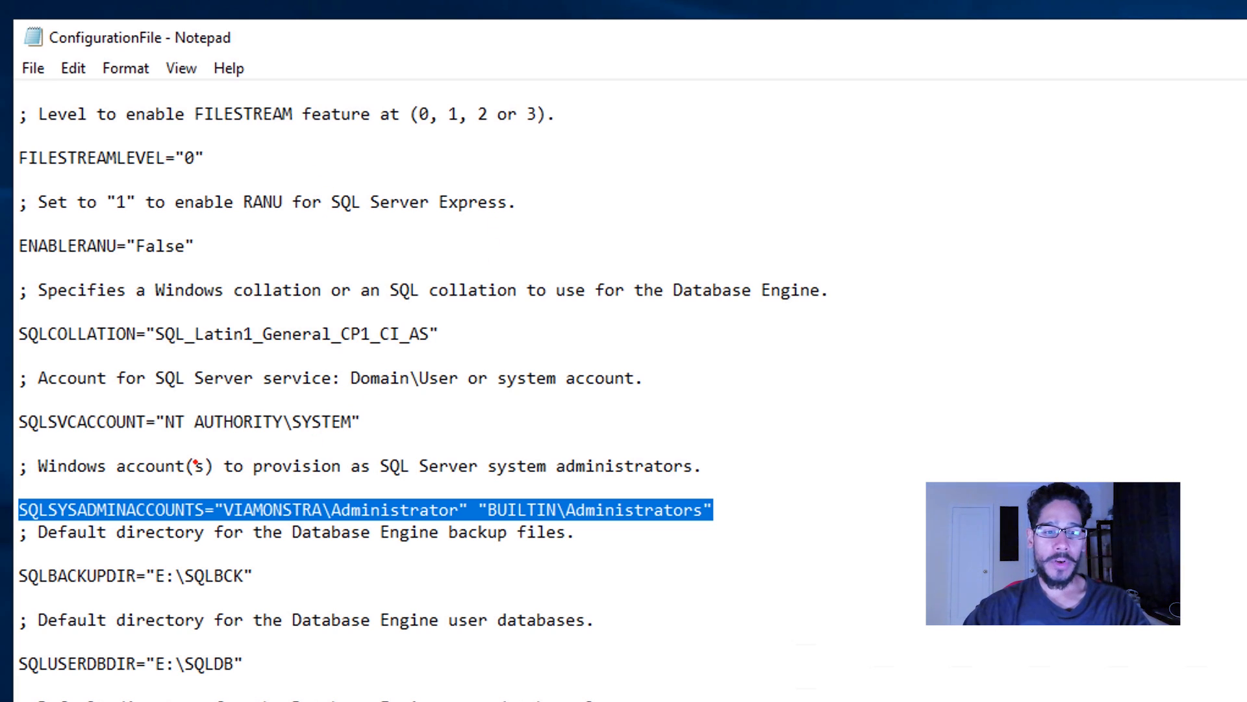
mouse_move(183, 459)
left_mouse_down()
mouse_move(52, 477)
mouse_move(82, 547)
mouse_move(436, 553)
mouse_move(729, 519)
mouse_move(505, 435)
mouse_move(166, 448)
left_mouse_up()
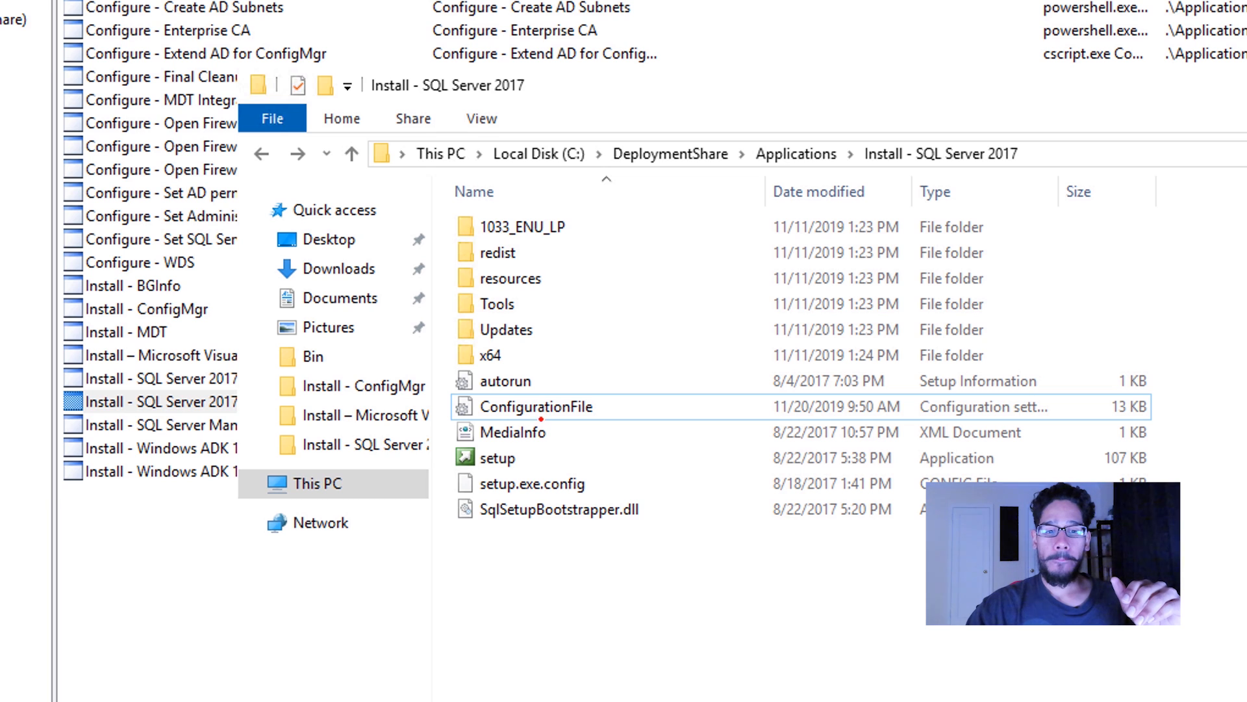
mouse_move(593, 372)
left_mouse_down()
mouse_move(501, 369)
mouse_move(614, 446)
mouse_move(569, 371)
mouse_move(552, 443)
mouse_move(527, 456)
mouse_move(536, 464)
left_mouse_up()
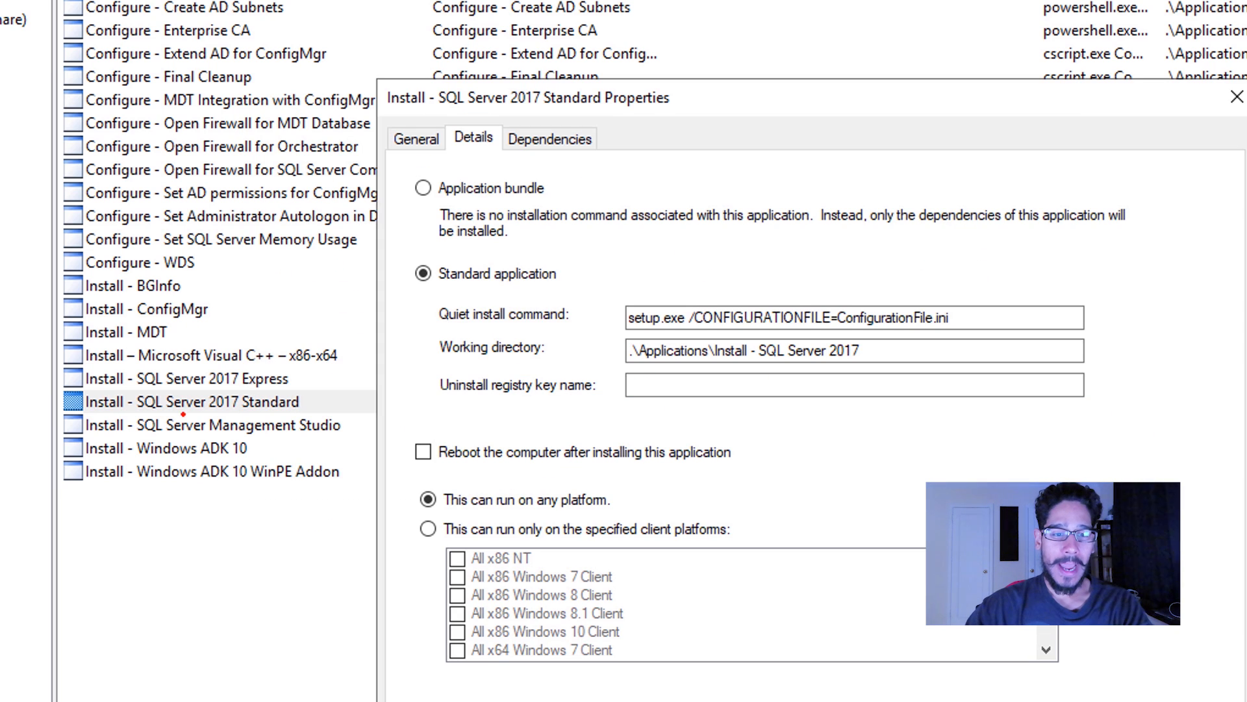
left_click_drag(162, 421, 289, 417)
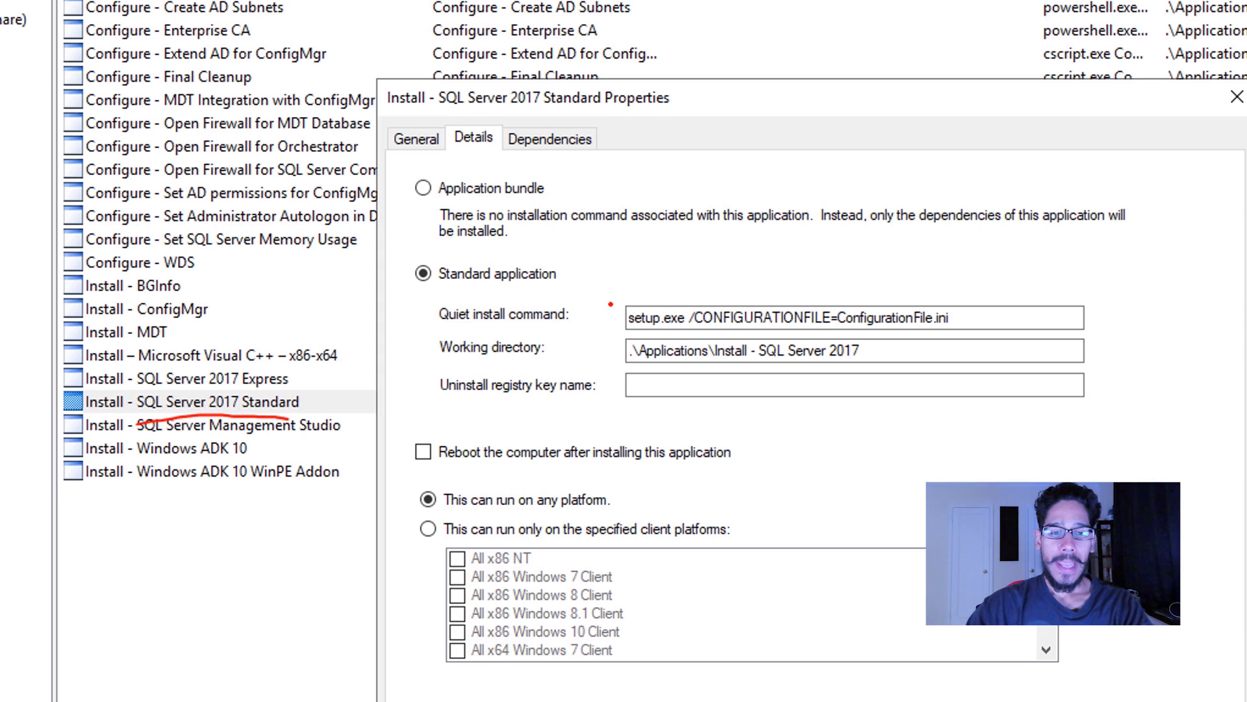
mouse_move(699, 278)
left_mouse_down()
mouse_move(684, 276)
mouse_move(608, 388)
mouse_move(986, 364)
mouse_move(1025, 252)
mouse_move(686, 237)
left_mouse_up()
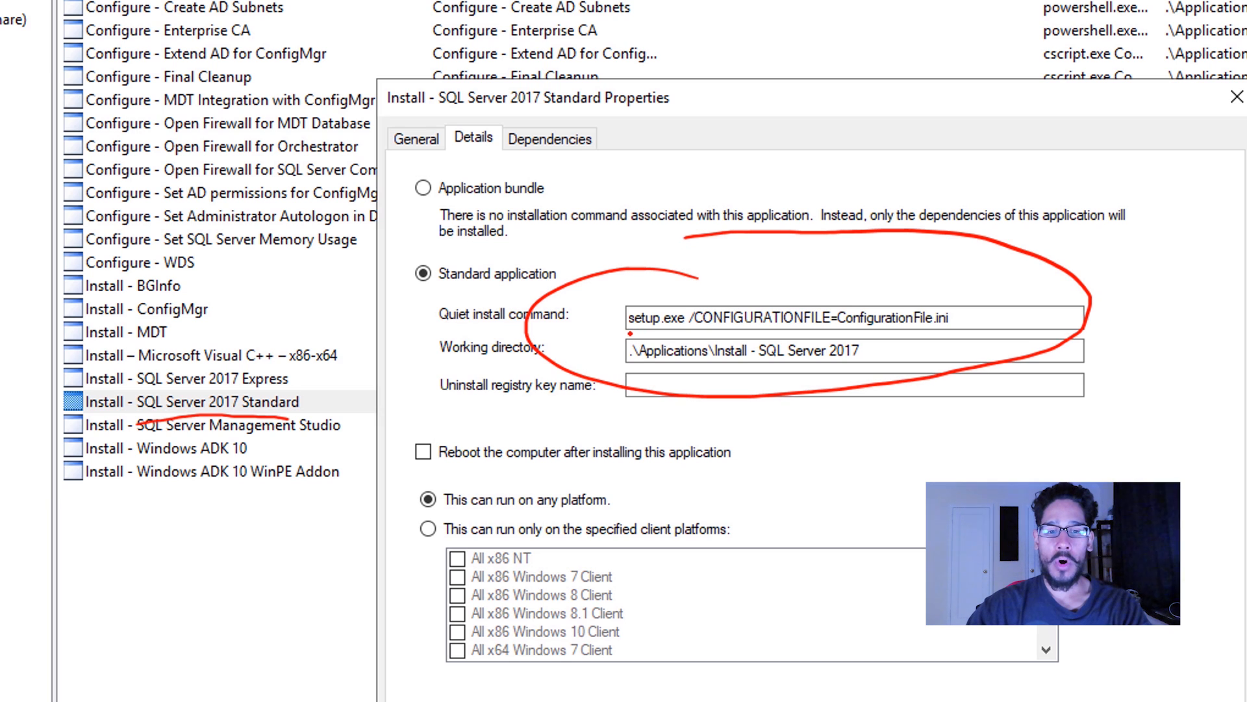
mouse_move(628, 333)
left_mouse_down()
mouse_move(979, 323)
mouse_move(967, 288)
mouse_move(735, 281)
mouse_move(687, 335)
mouse_move(714, 337)
left_mouse_up()
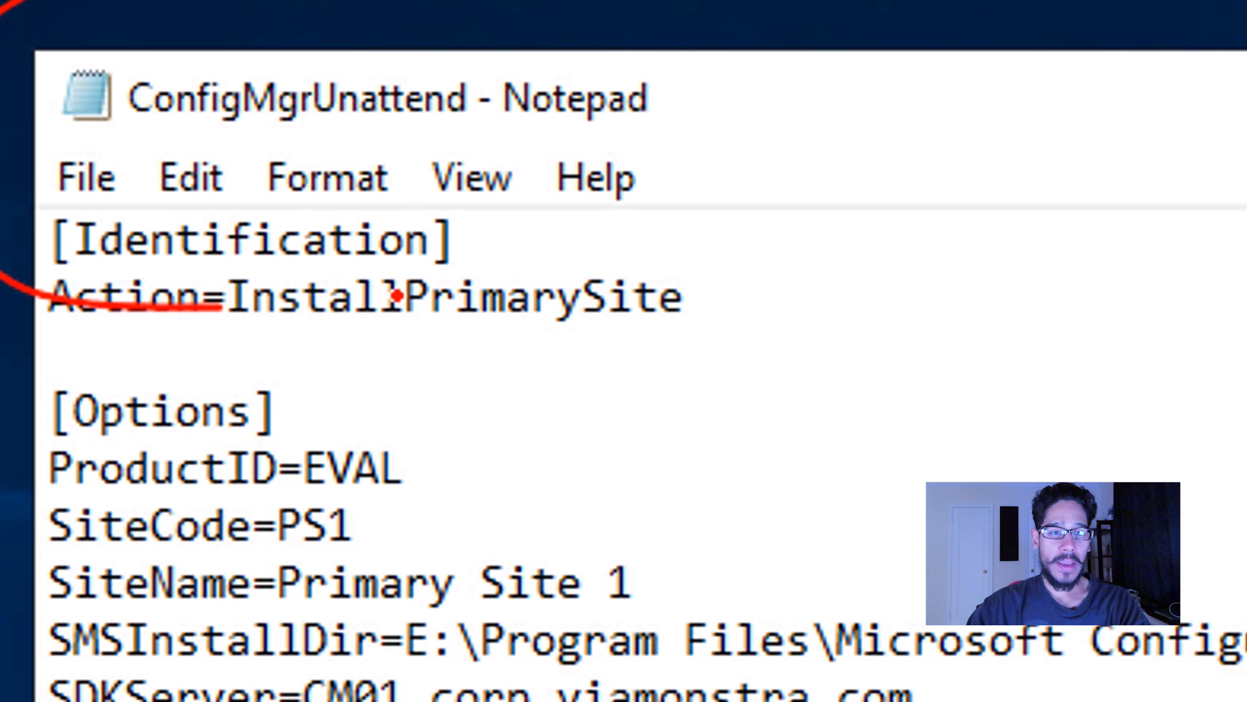
left_click_drag(396, 296, 571, 1)
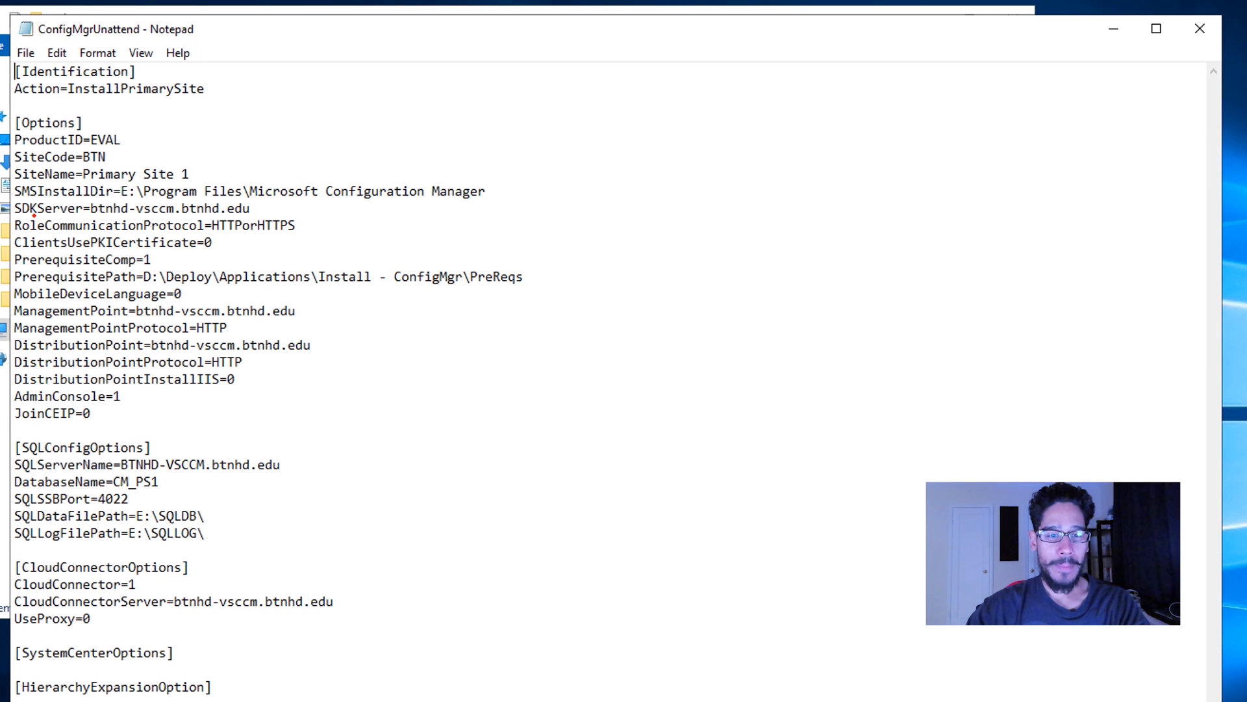
left_click_drag(16, 164, 71, 165)
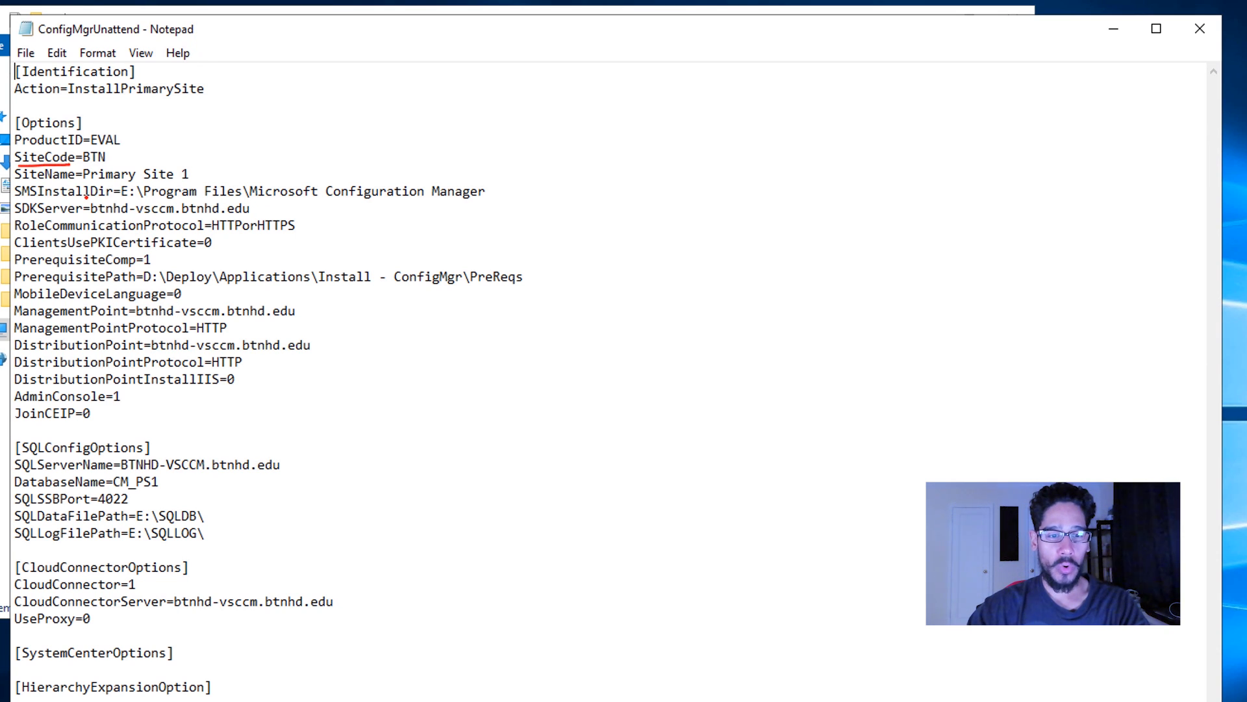
left_click_drag(16, 217, 66, 219)
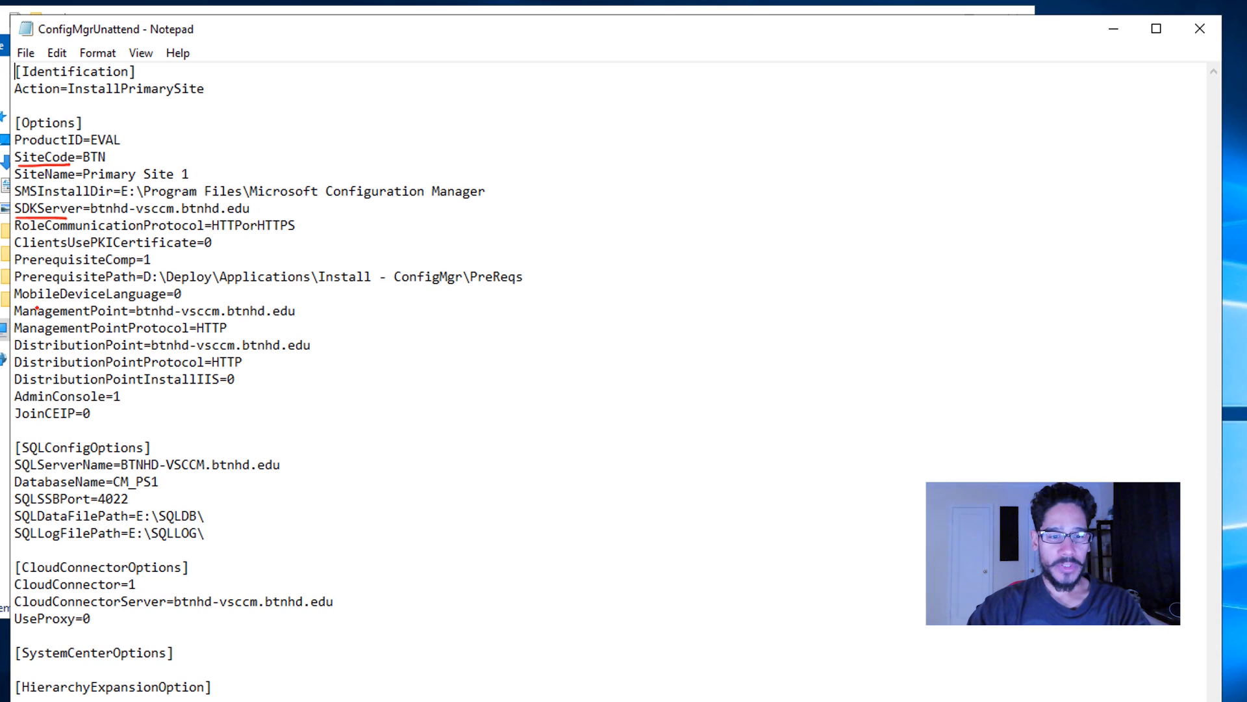
left_click_drag(18, 321, 110, 323)
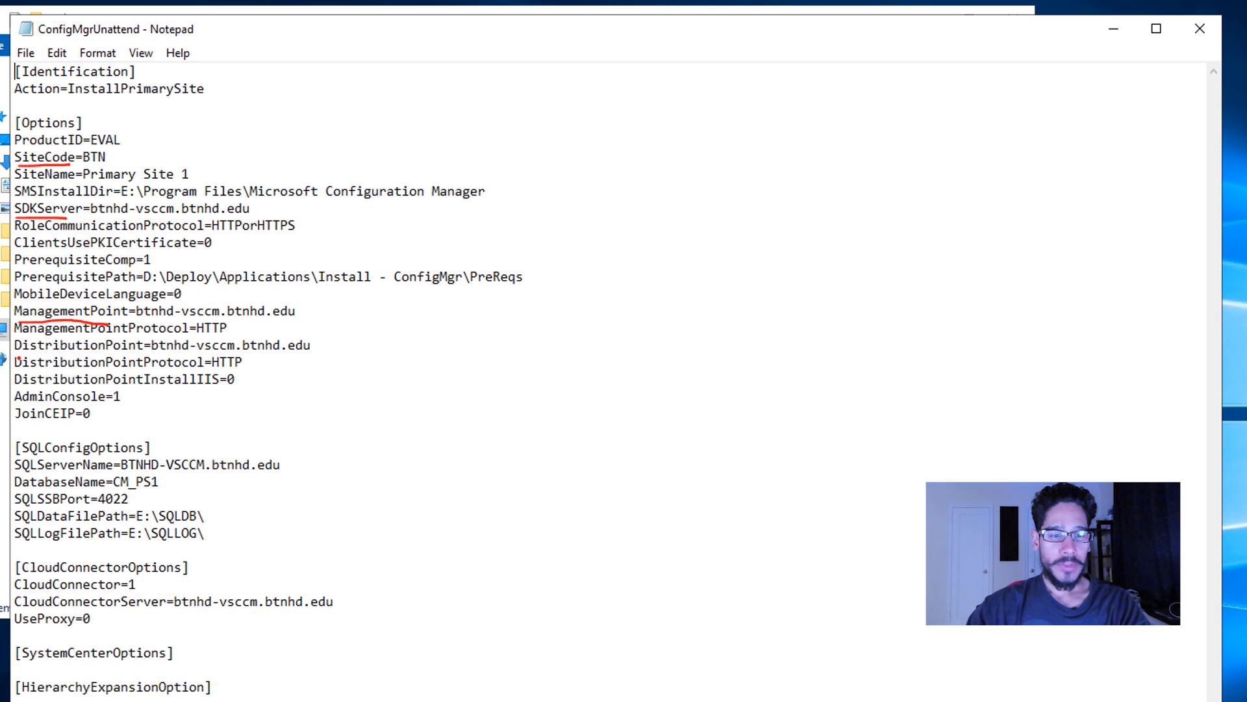
left_click_drag(17, 356, 130, 358)
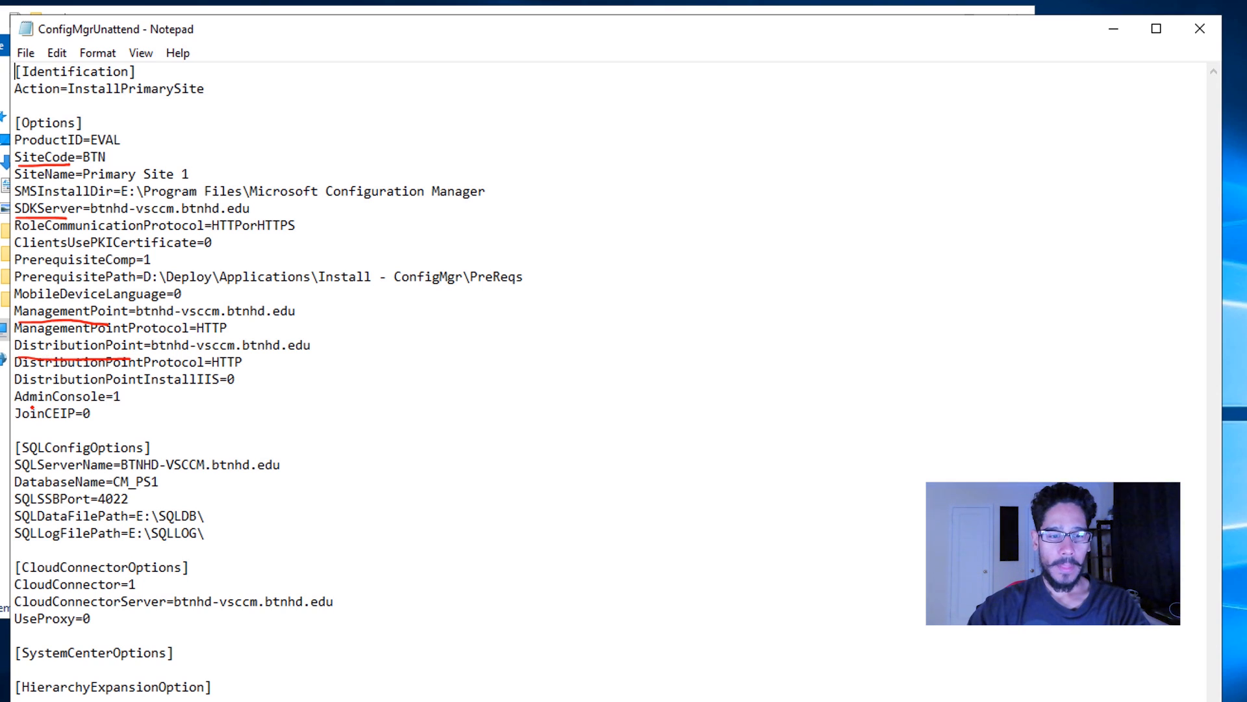
mouse_move(22, 469)
left_mouse_down()
mouse_move(89, 478)
mouse_move(78, 445)
mouse_move(20, 478)
left_mouse_up()
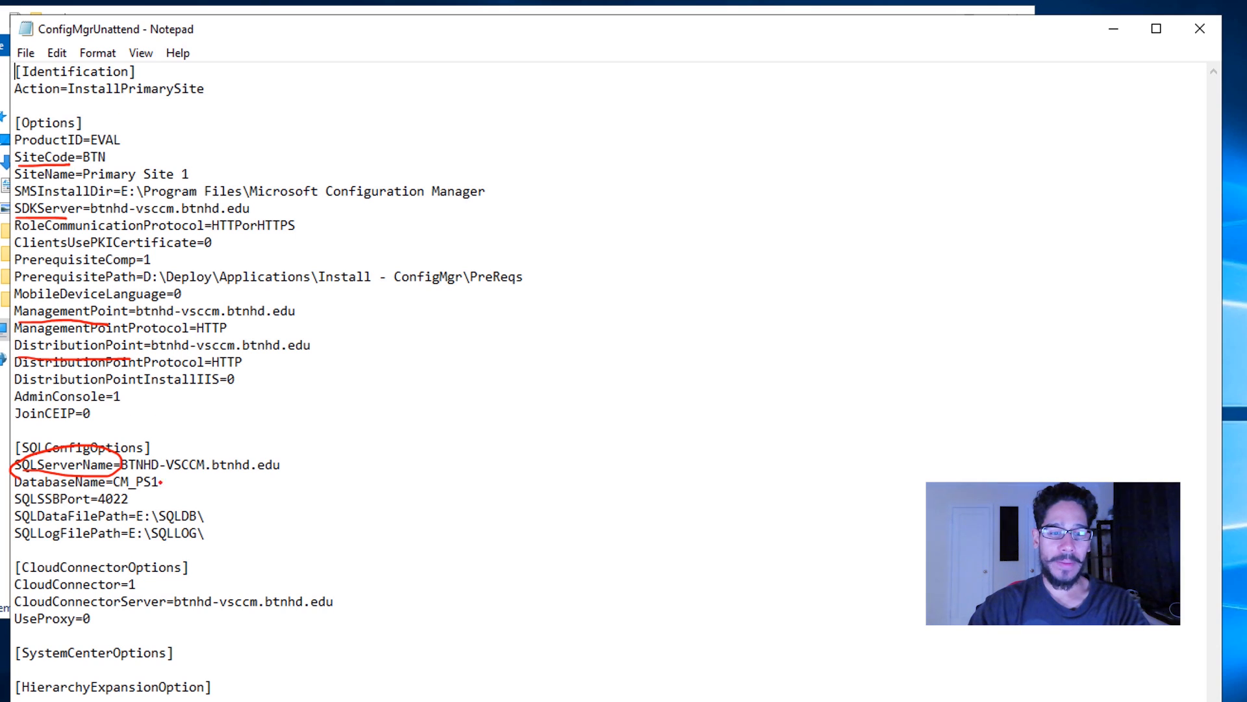
left_click_drag(162, 491, 119, 498)
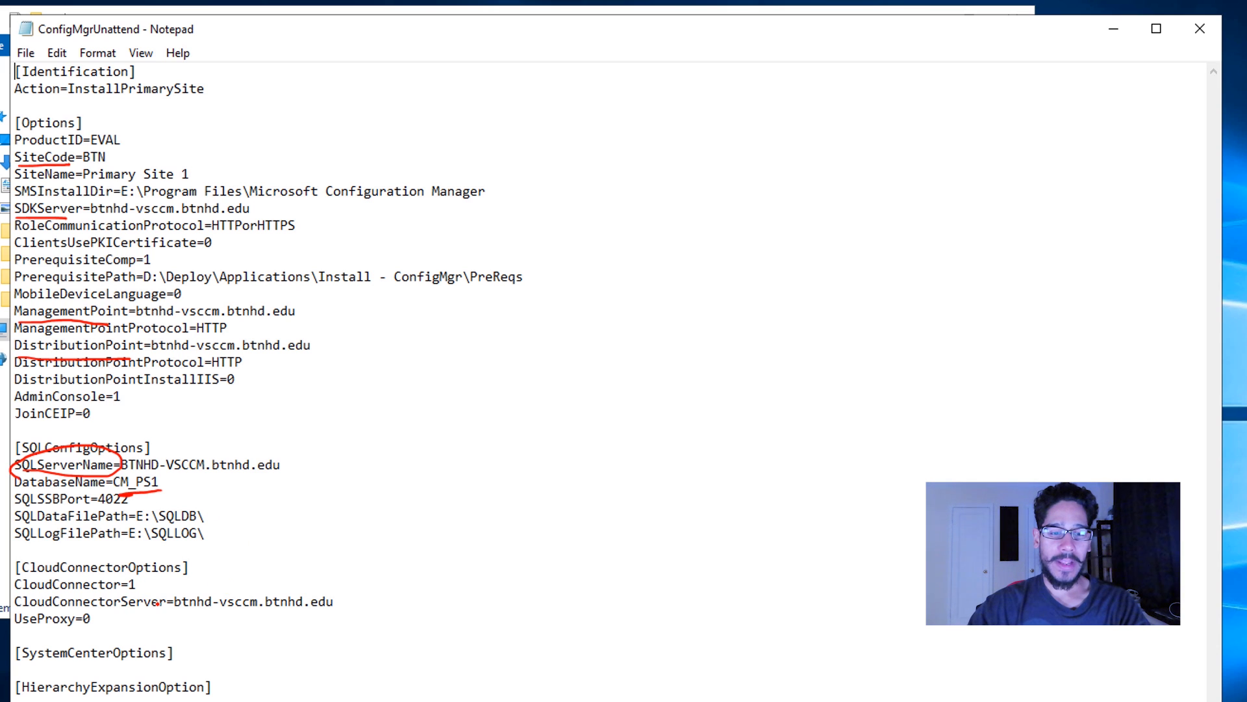
mouse_move(230, 576)
left_mouse_down()
mouse_move(167, 578)
mouse_move(381, 594)
mouse_move(227, 576)
left_mouse_up()
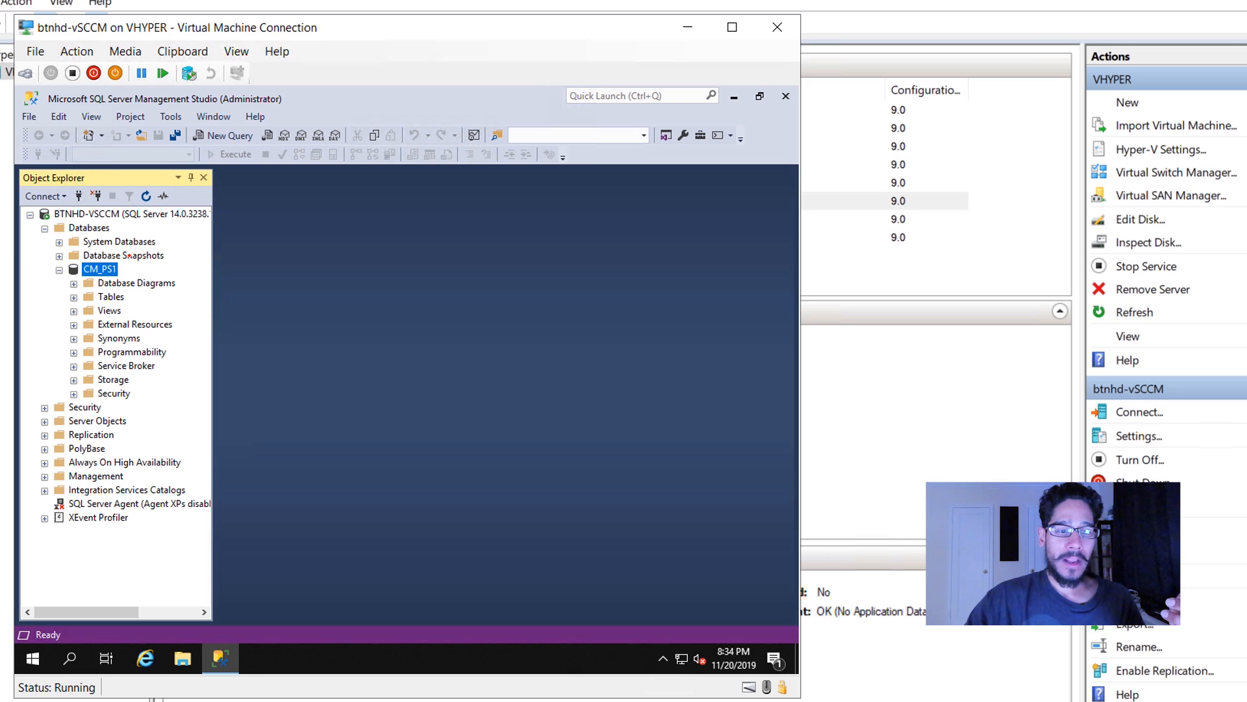
mouse_move(130, 255)
left_mouse_down()
mouse_move(61, 261)
mouse_move(149, 251)
mouse_move(126, 246)
left_mouse_up()
mouse_move(42, 329)
left_mouse_down()
mouse_move(67, 282)
mouse_move(71, 294)
mouse_move(110, 280)
mouse_move(88, 284)
left_mouse_up()
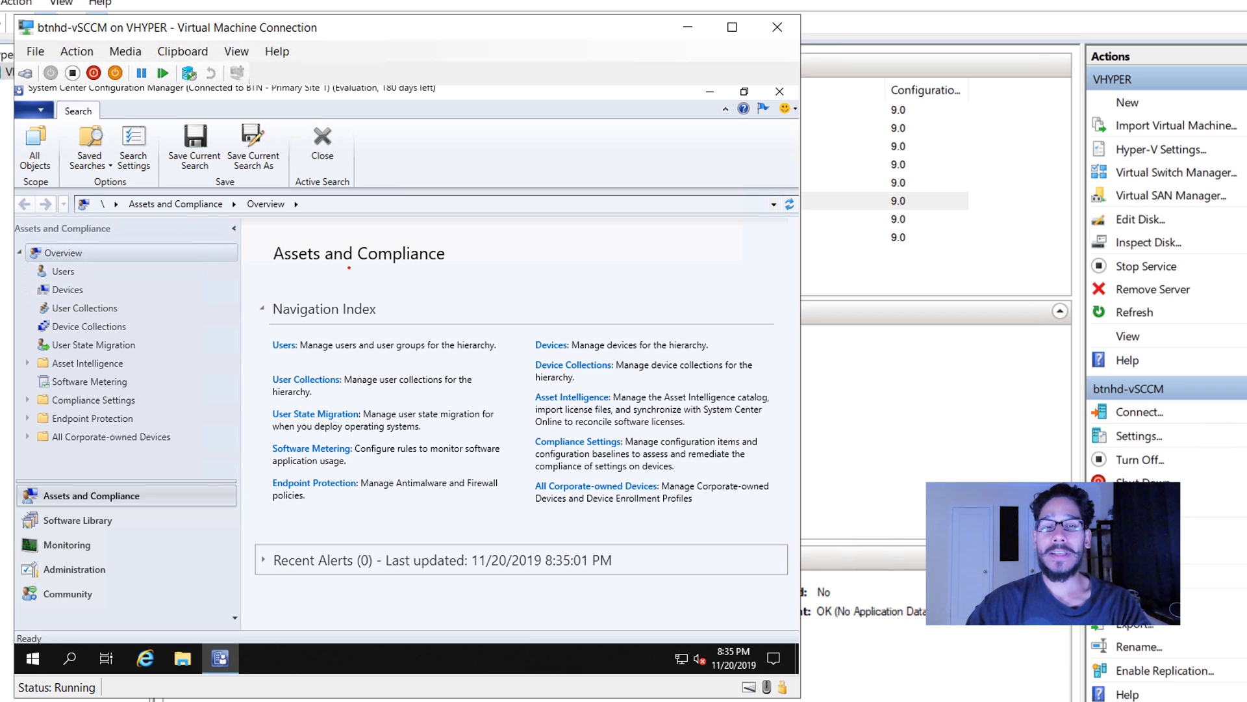
left_click_drag(246, 100, 267, 96)
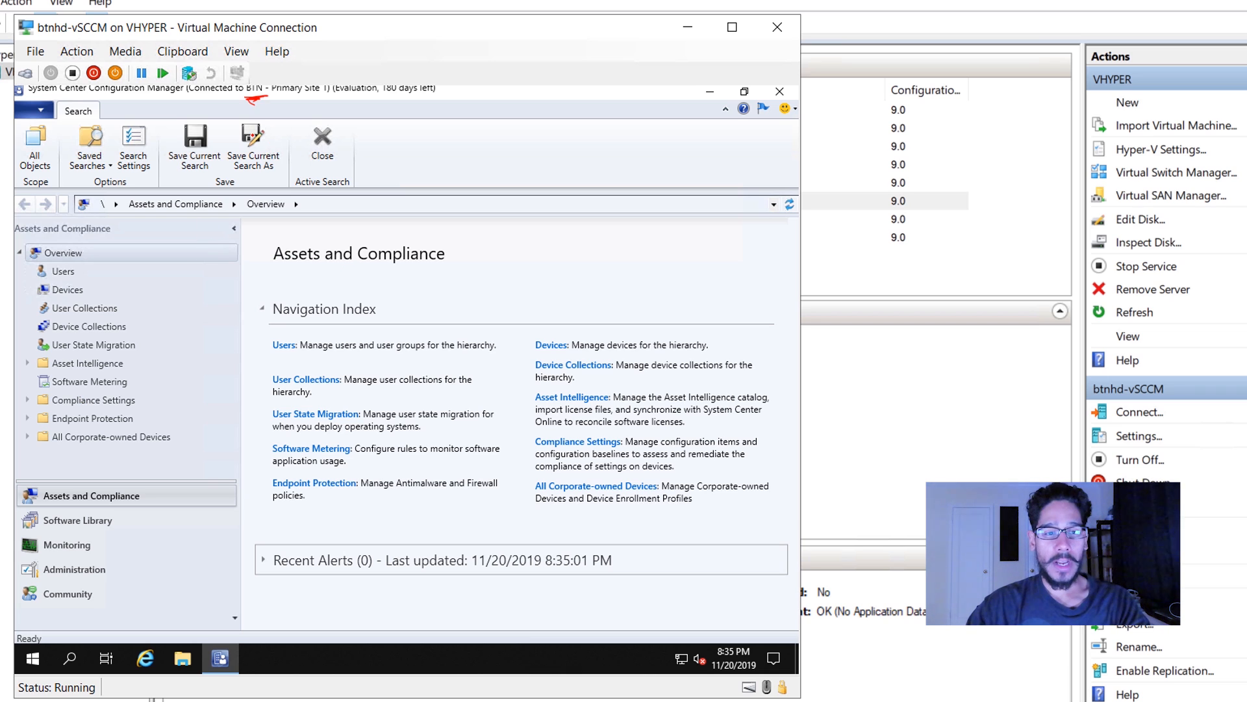